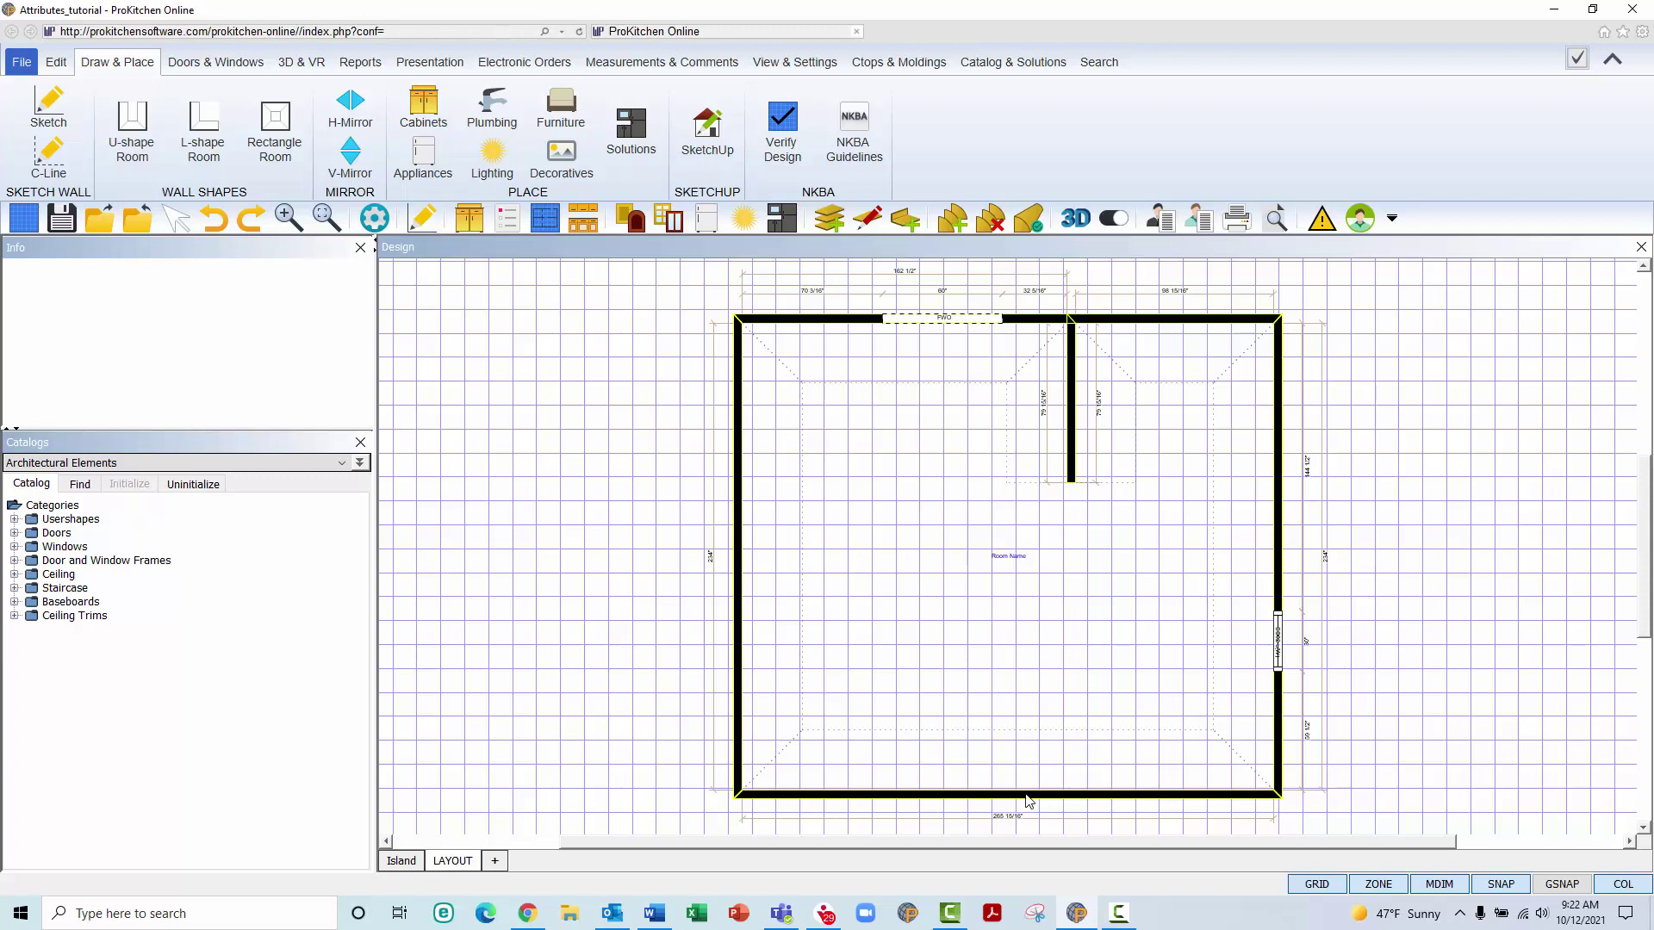
Open the attributes of the room's bottom wall and close them again without changes
right_click(1028, 802)
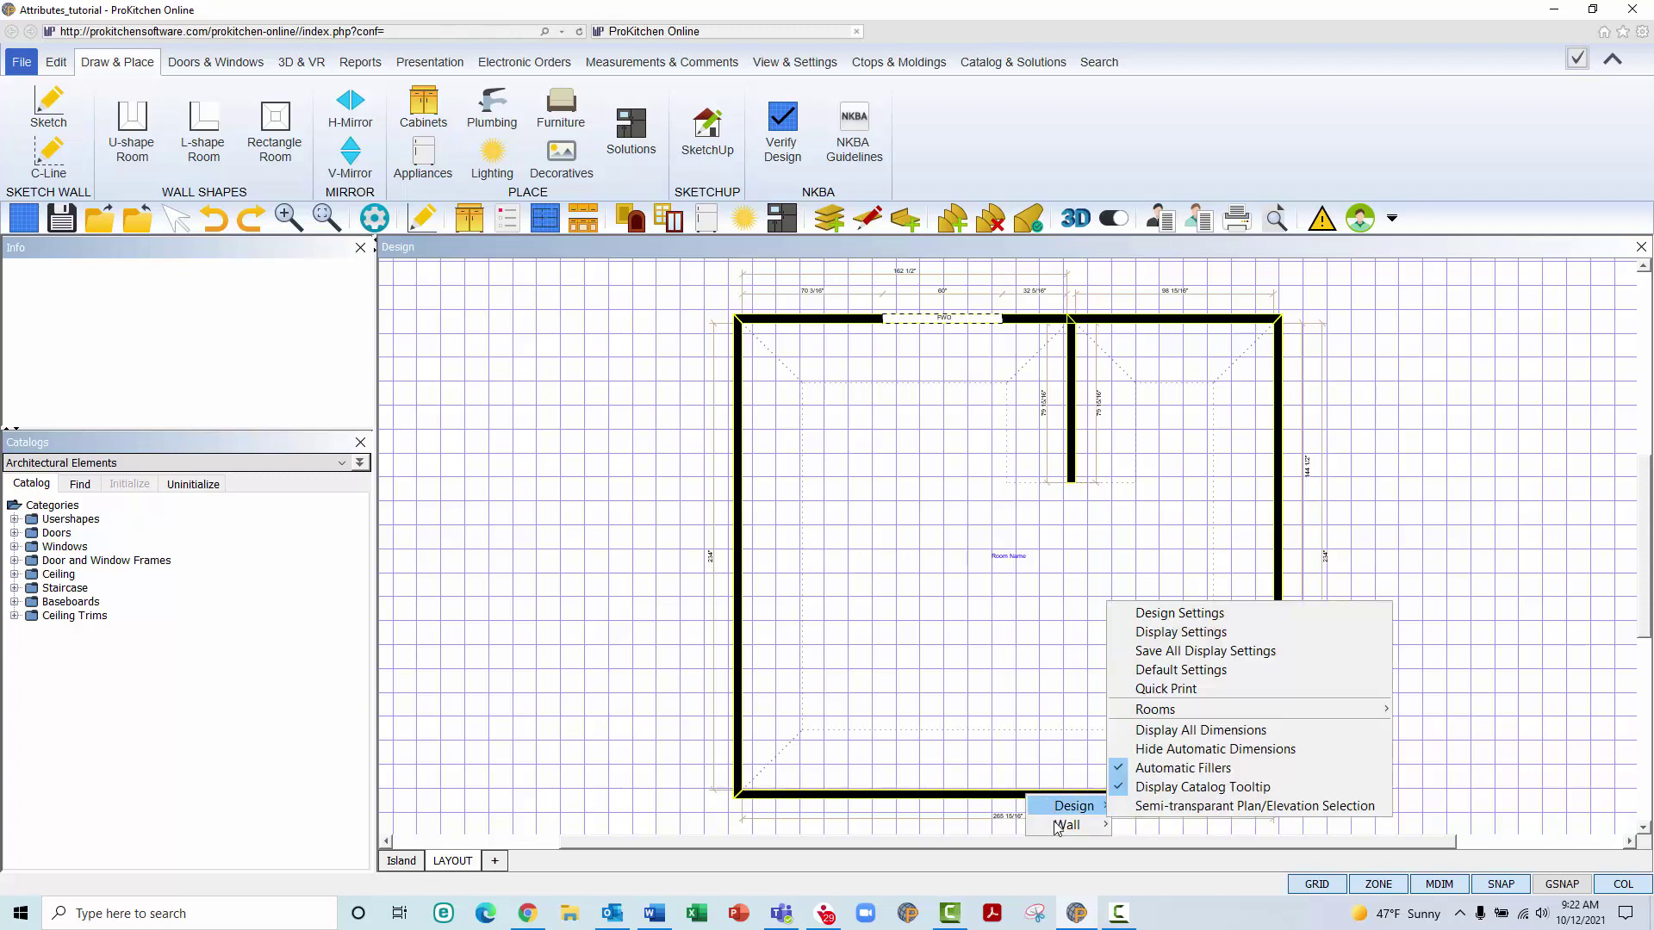
mouse_move(1058, 834)
mouse_move(1155, 829)
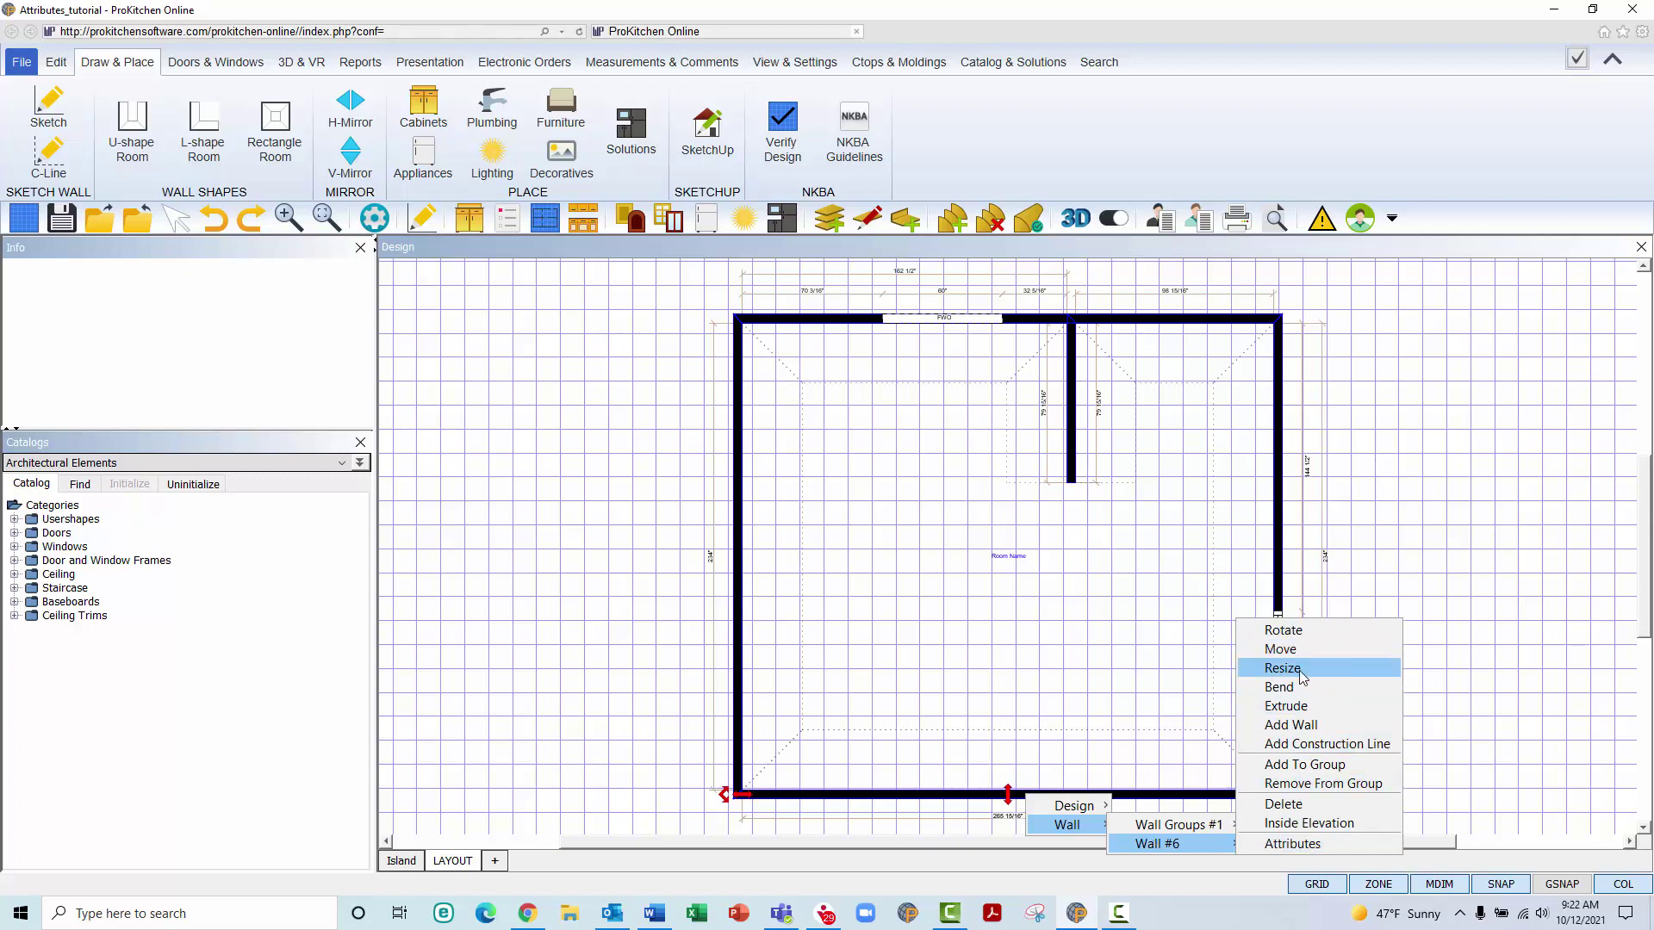
click(1287, 844)
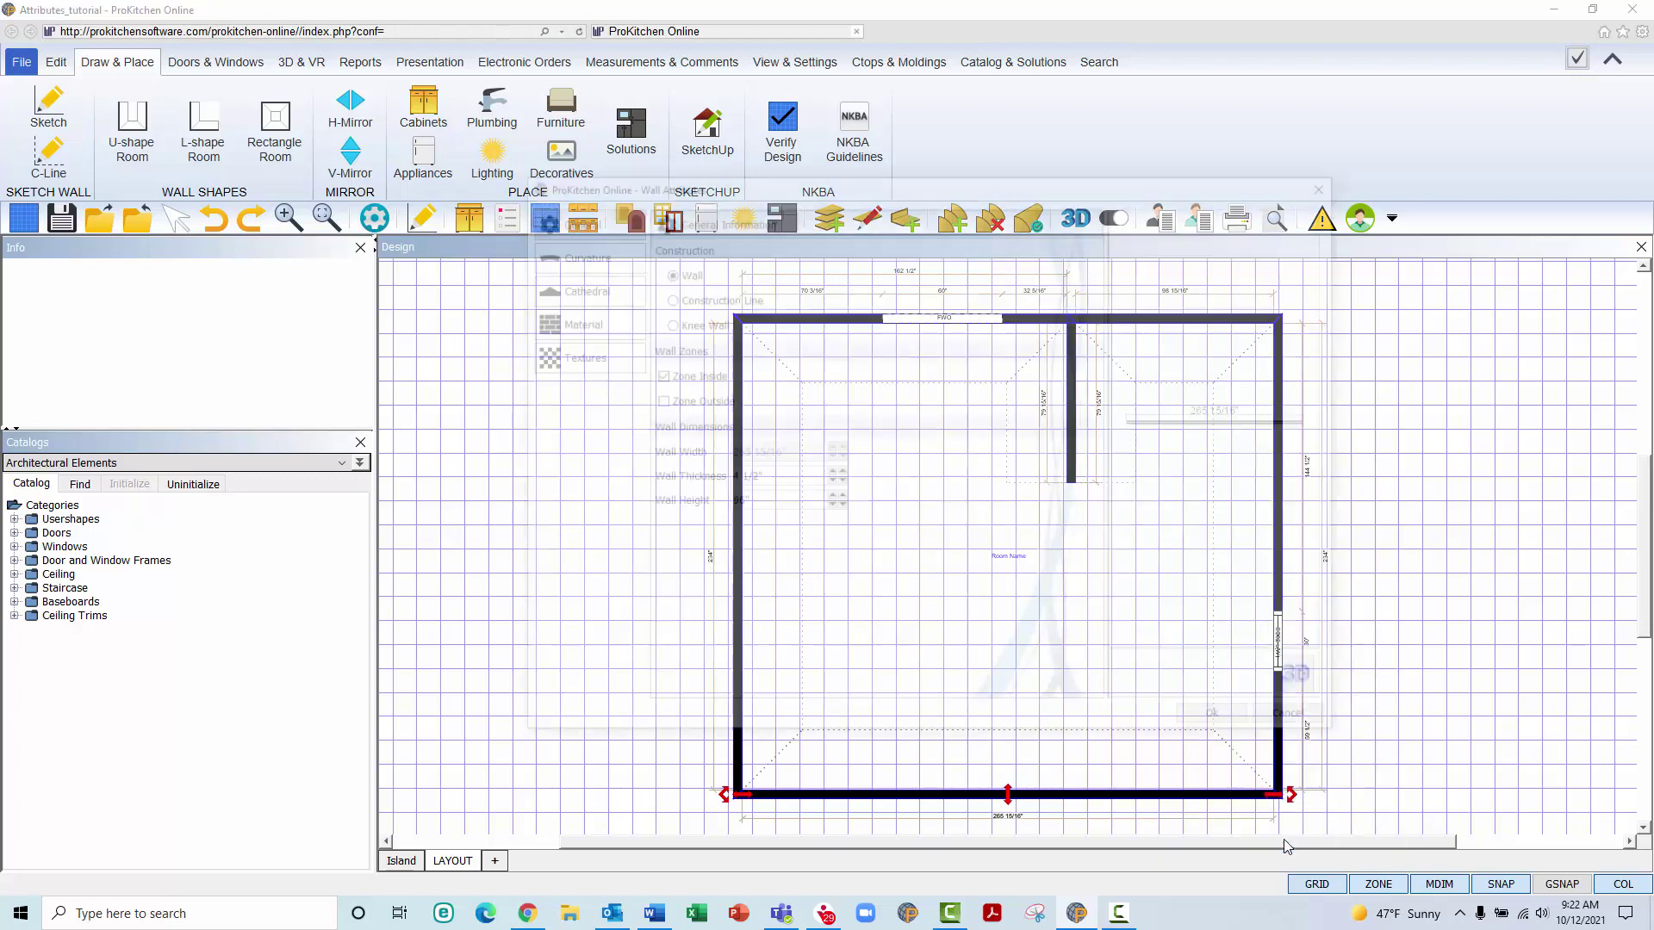
click(1334, 183)
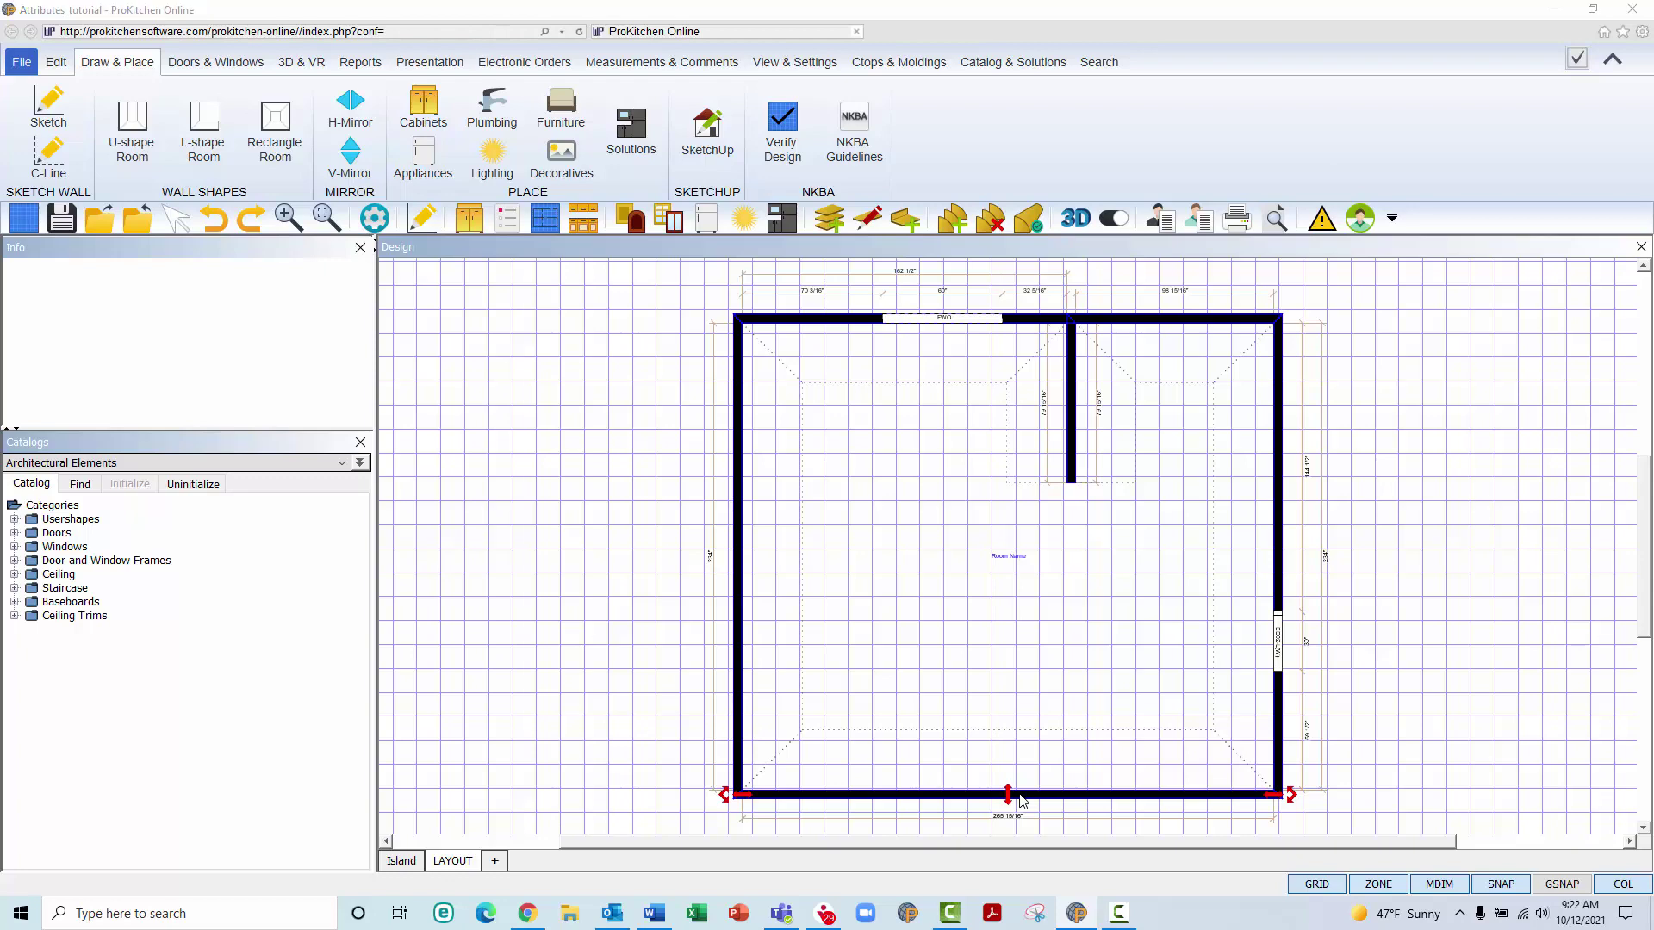
Reopen the bottom wall's attributes and try the Round Convex and Round Concave curvatures before restoring Not a Curve
double_click(1022, 801)
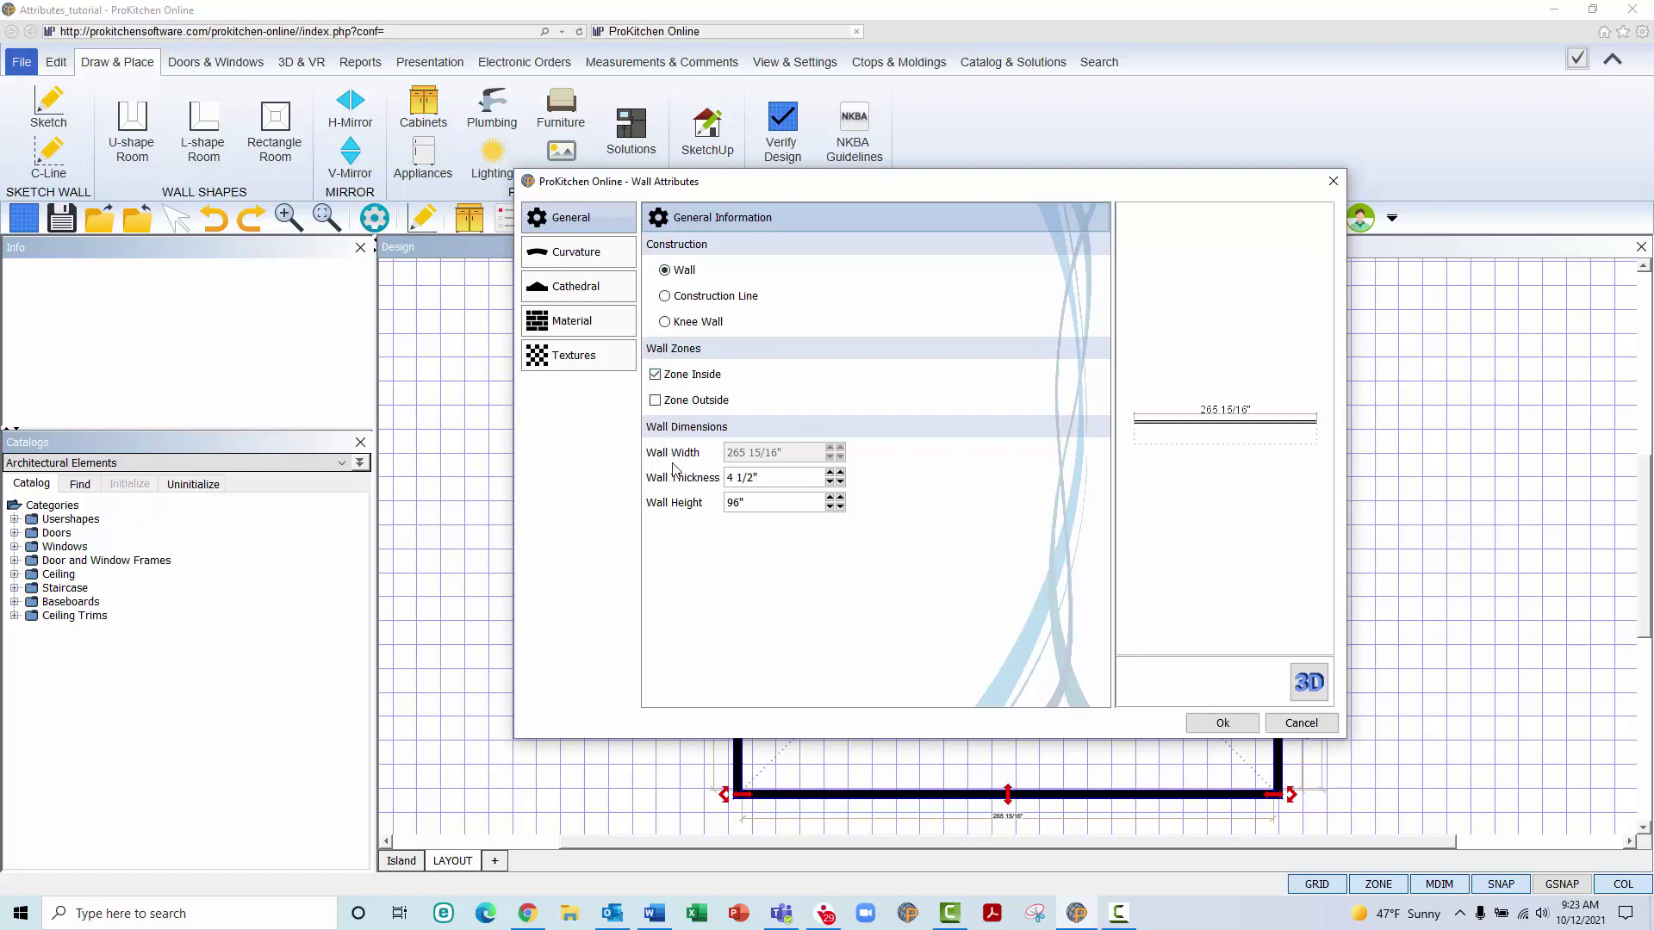
click(603, 256)
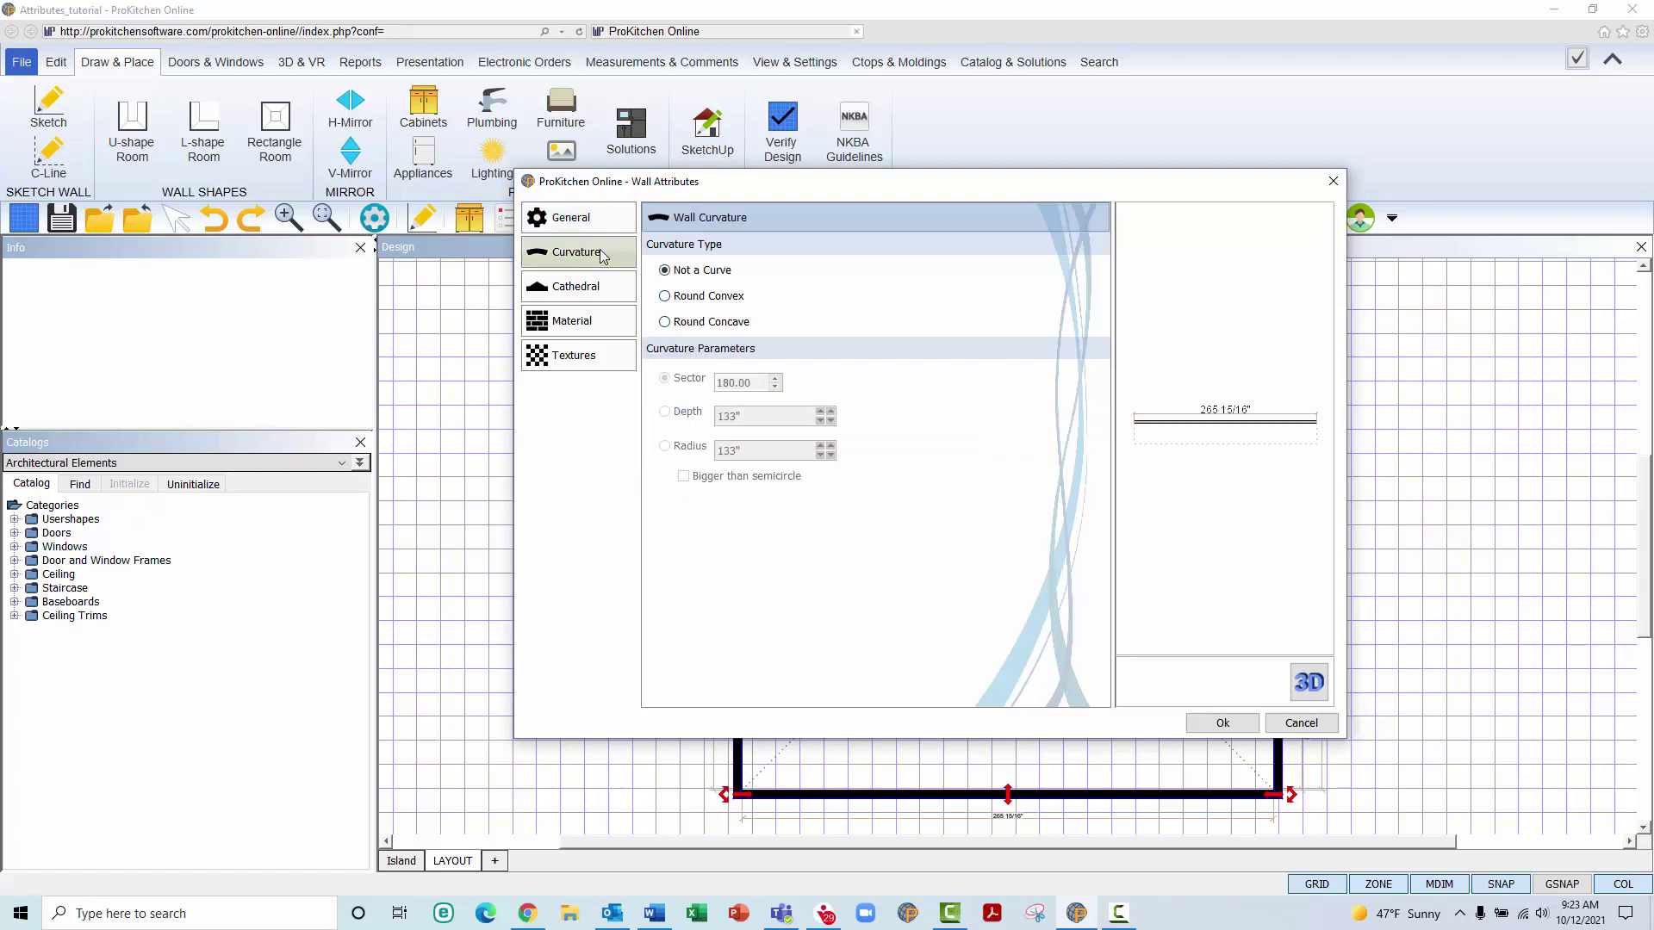
click(665, 296)
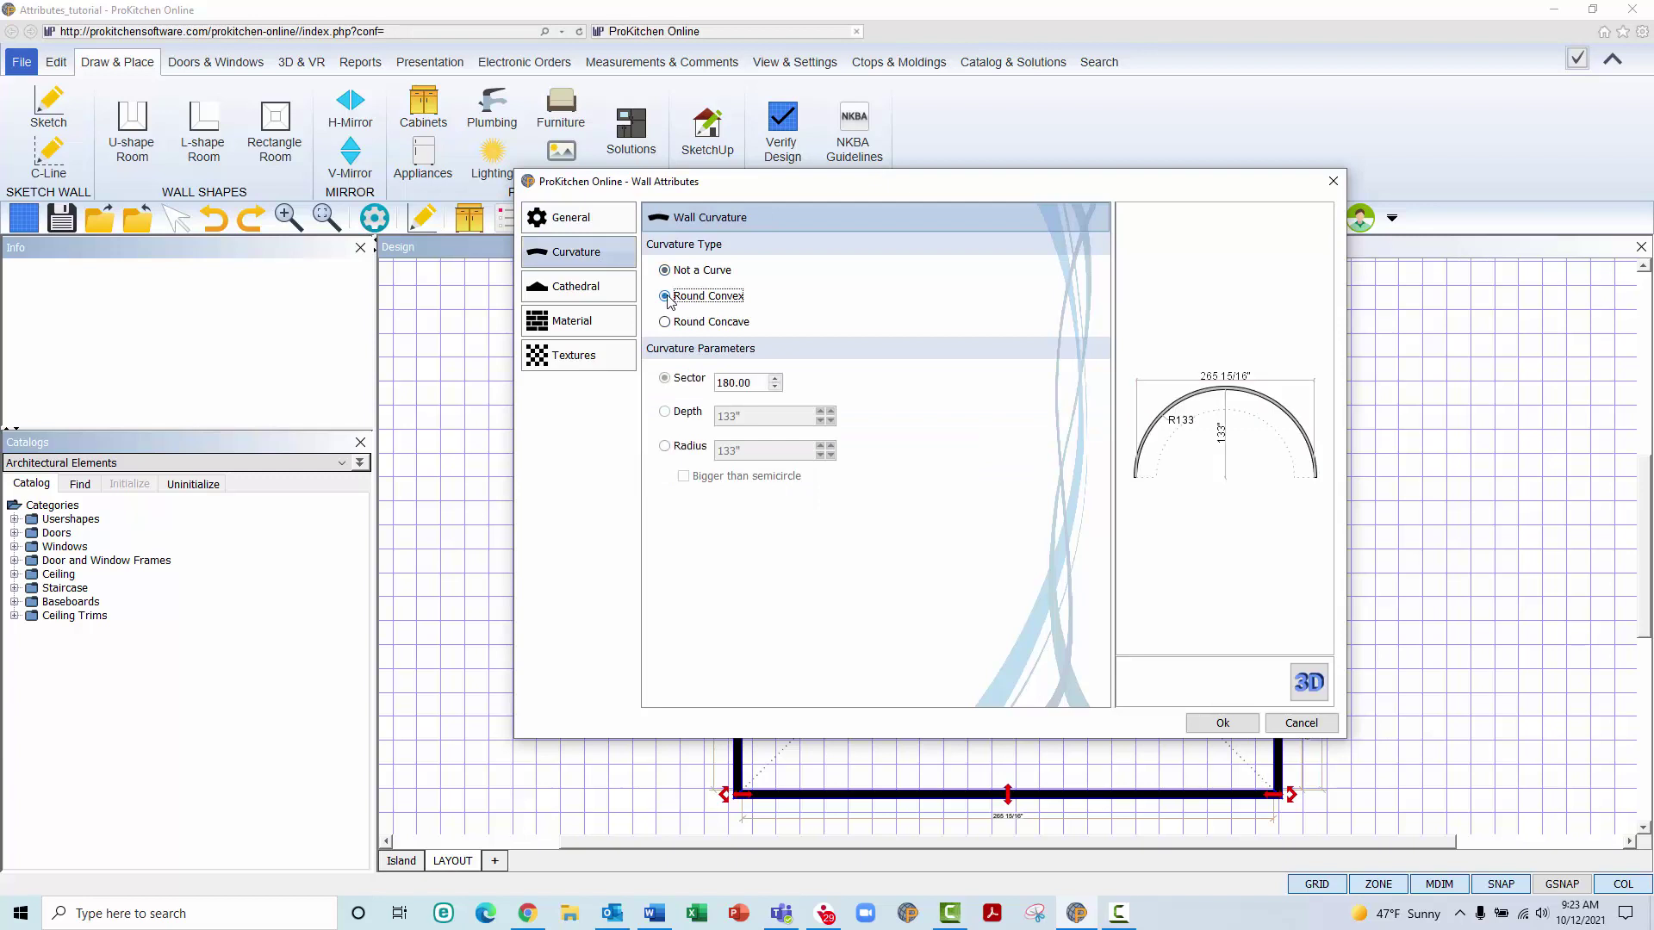
click(665, 321)
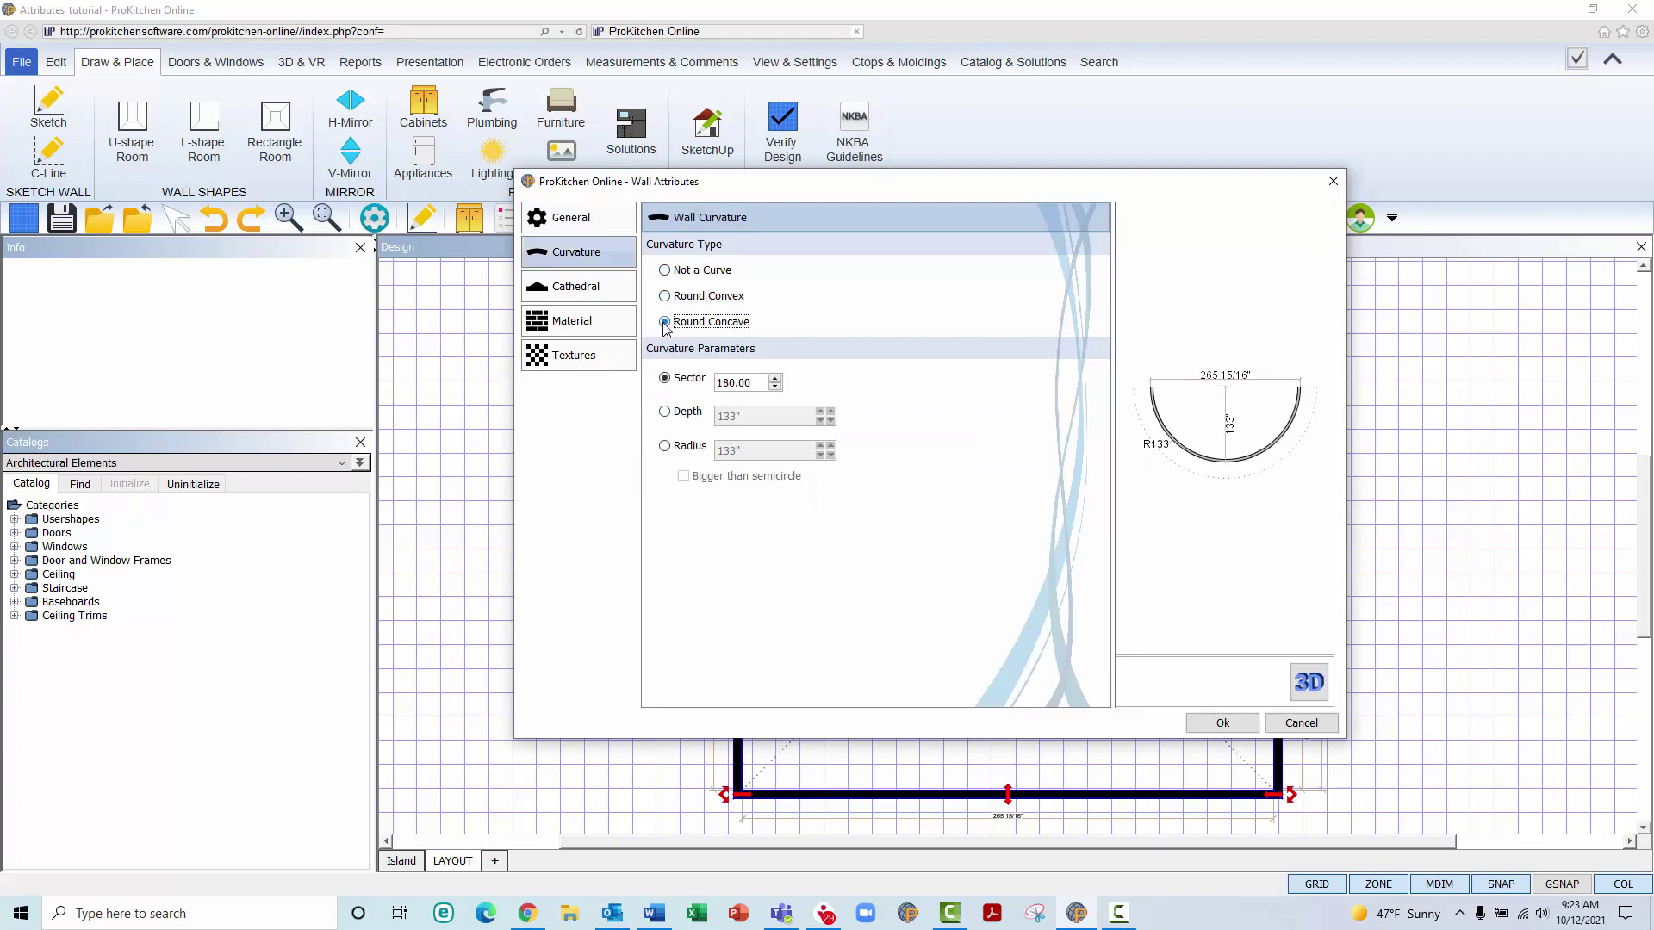
click(673, 272)
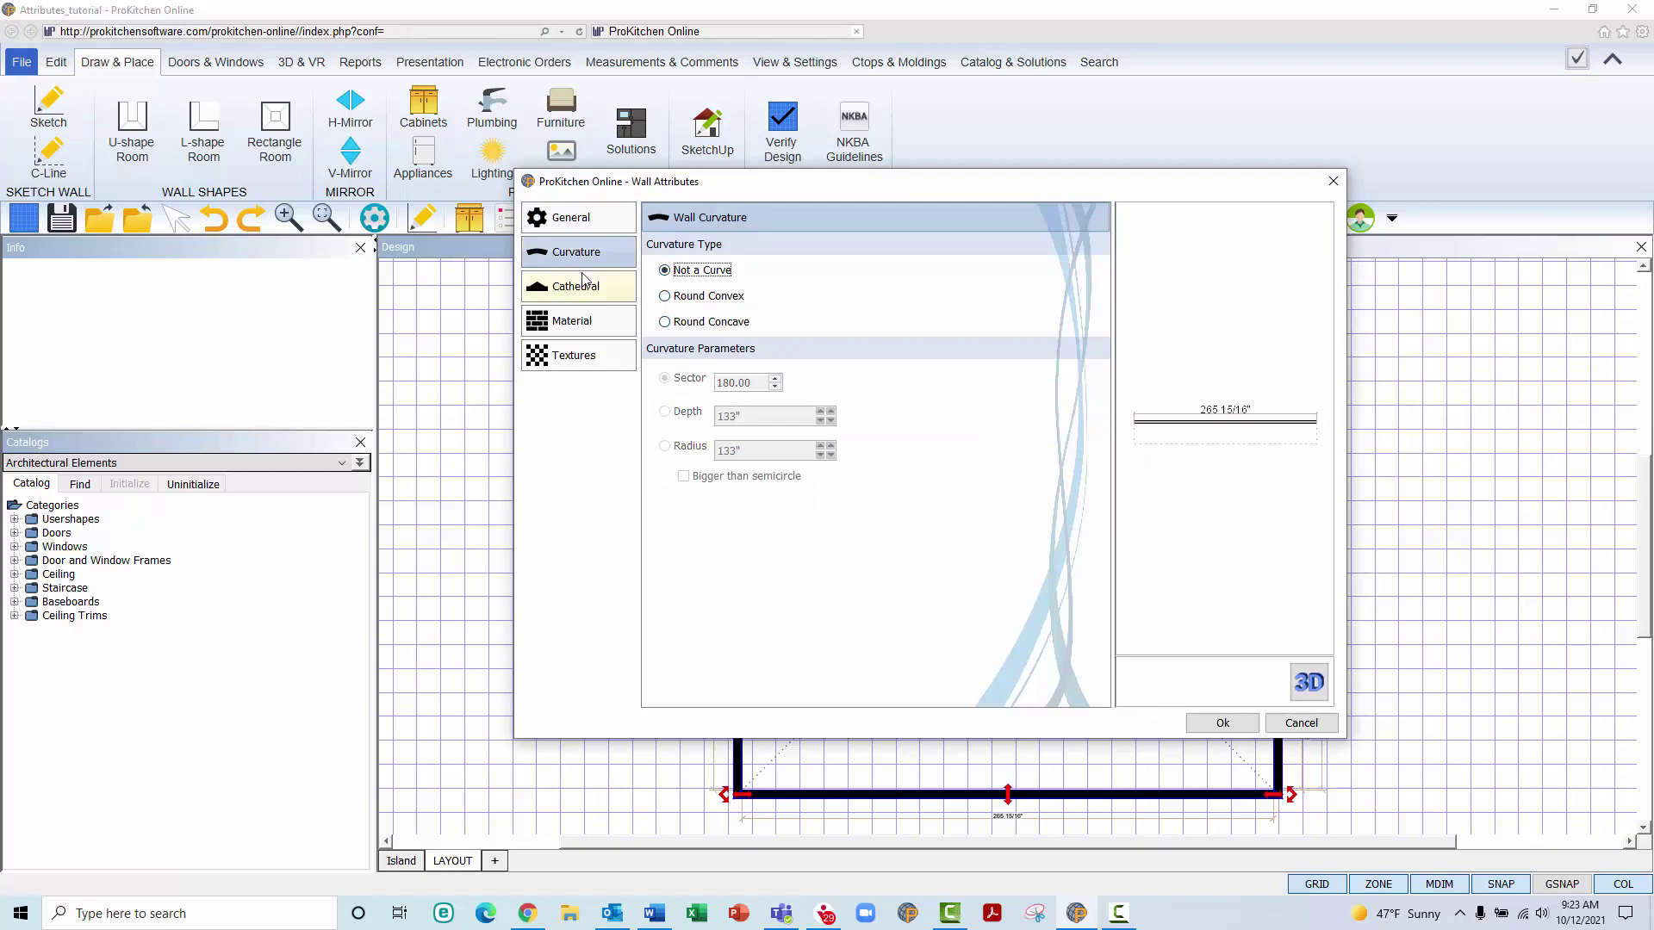
Review the bottom wall's cathedral, material and texture settings, ending back at its general information
click(583, 281)
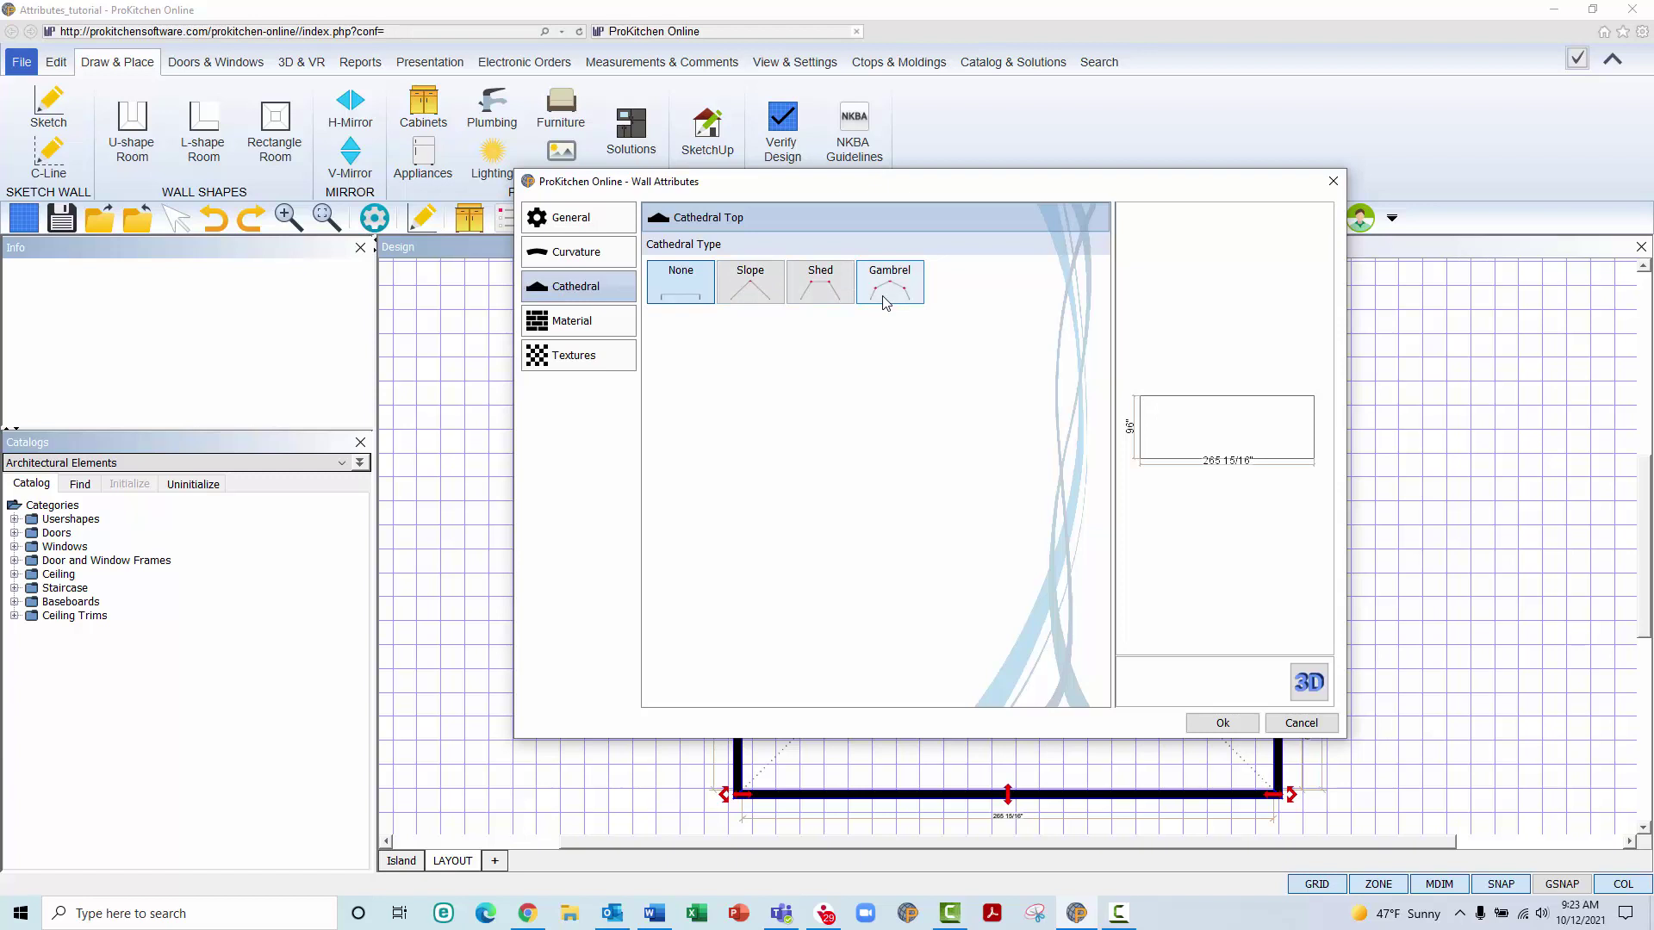
click(630, 326)
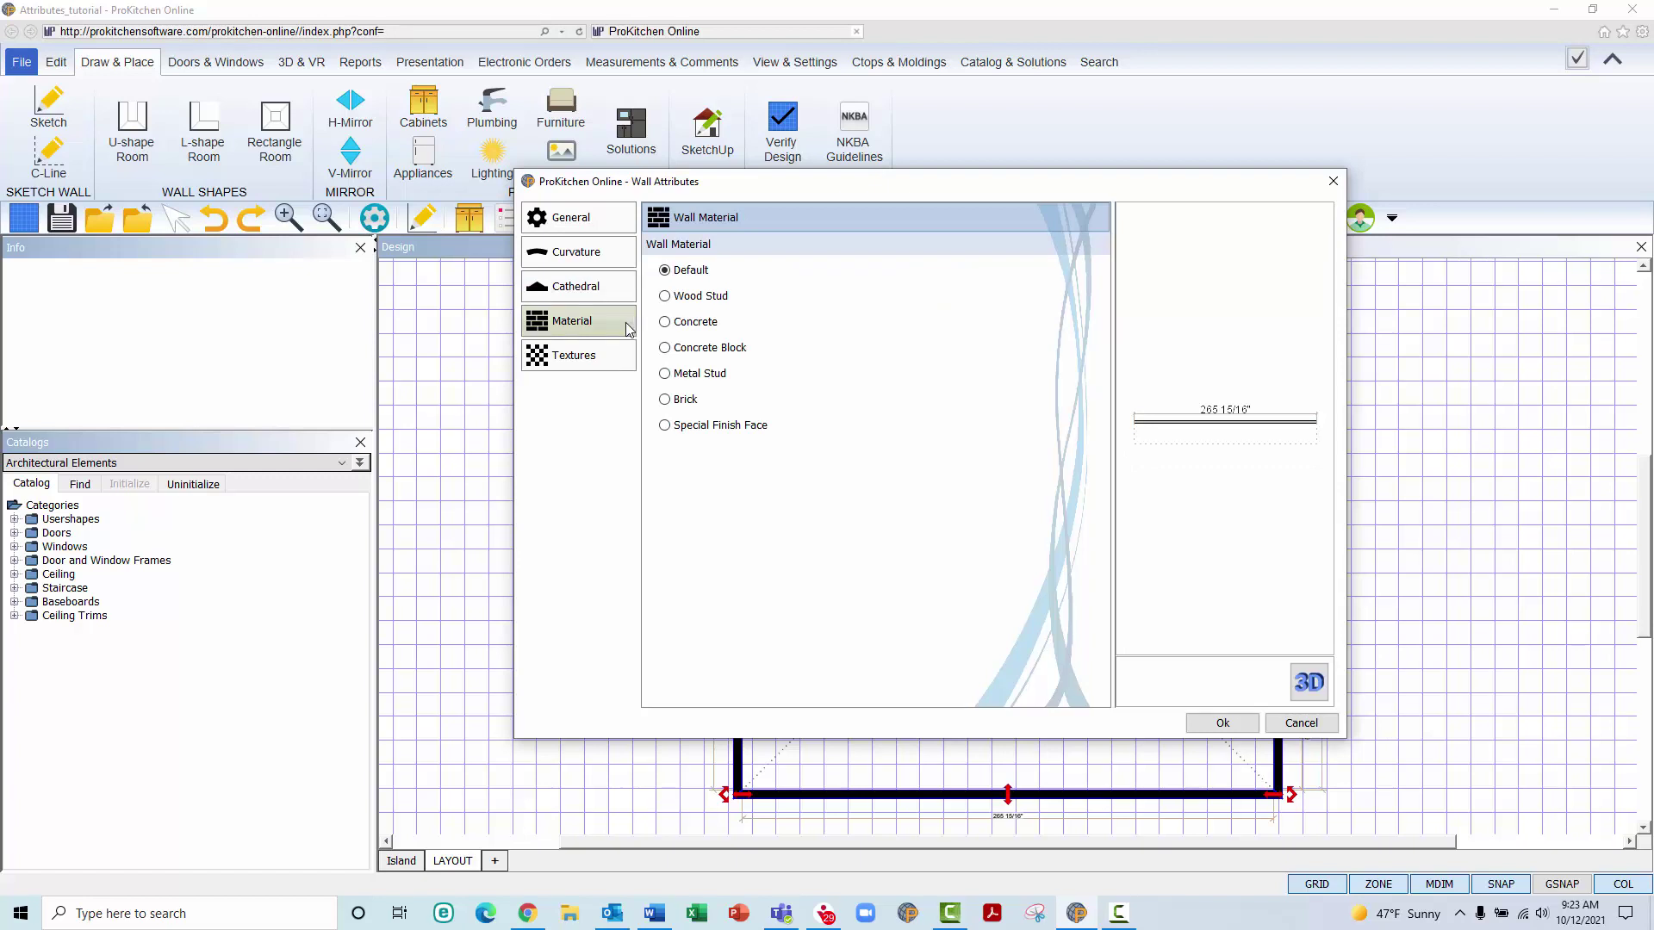
click(580, 365)
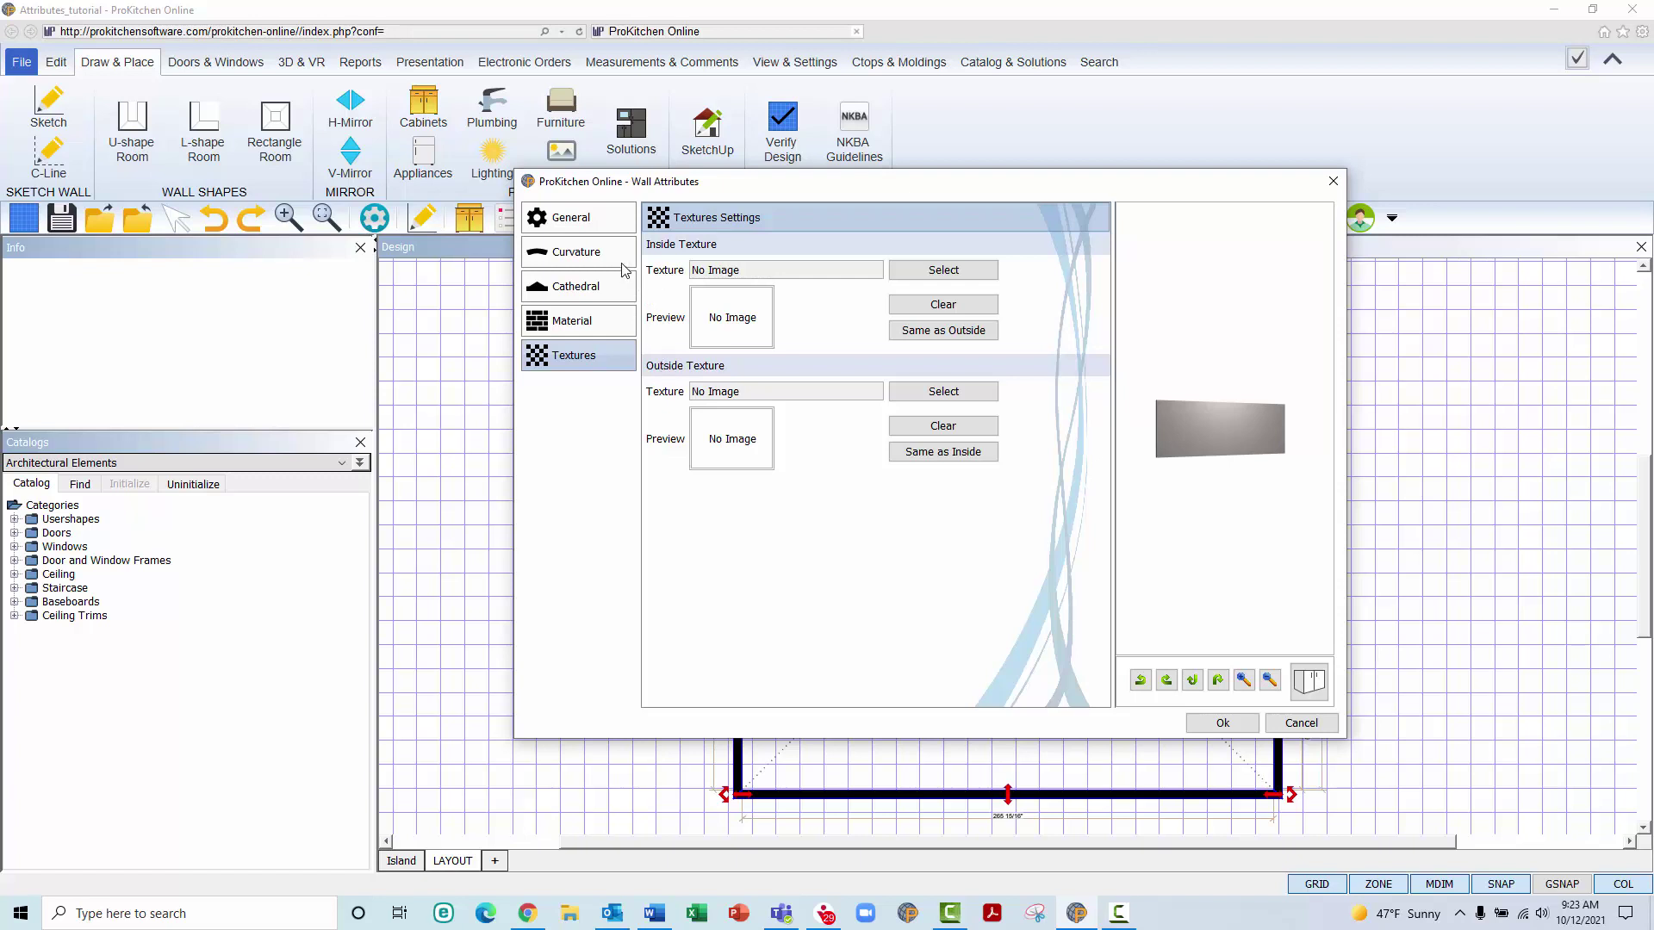
click(612, 231)
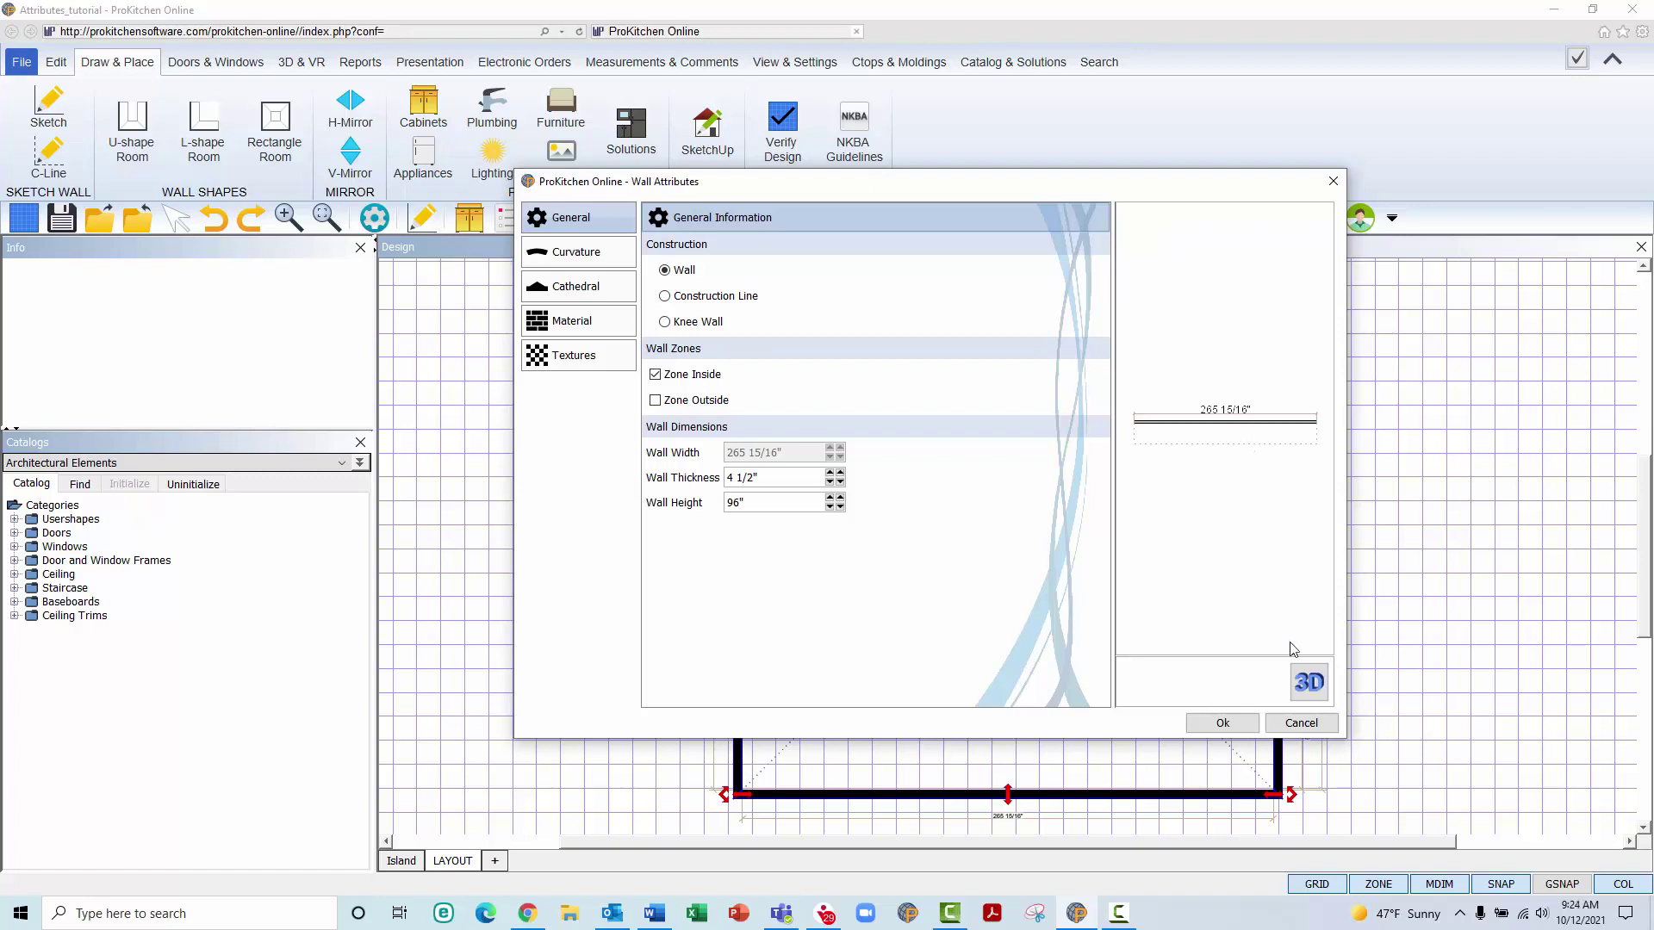
Preview the bottom wall in 3D, rotating and zooming the preview before returning it to the plan view
click(1308, 683)
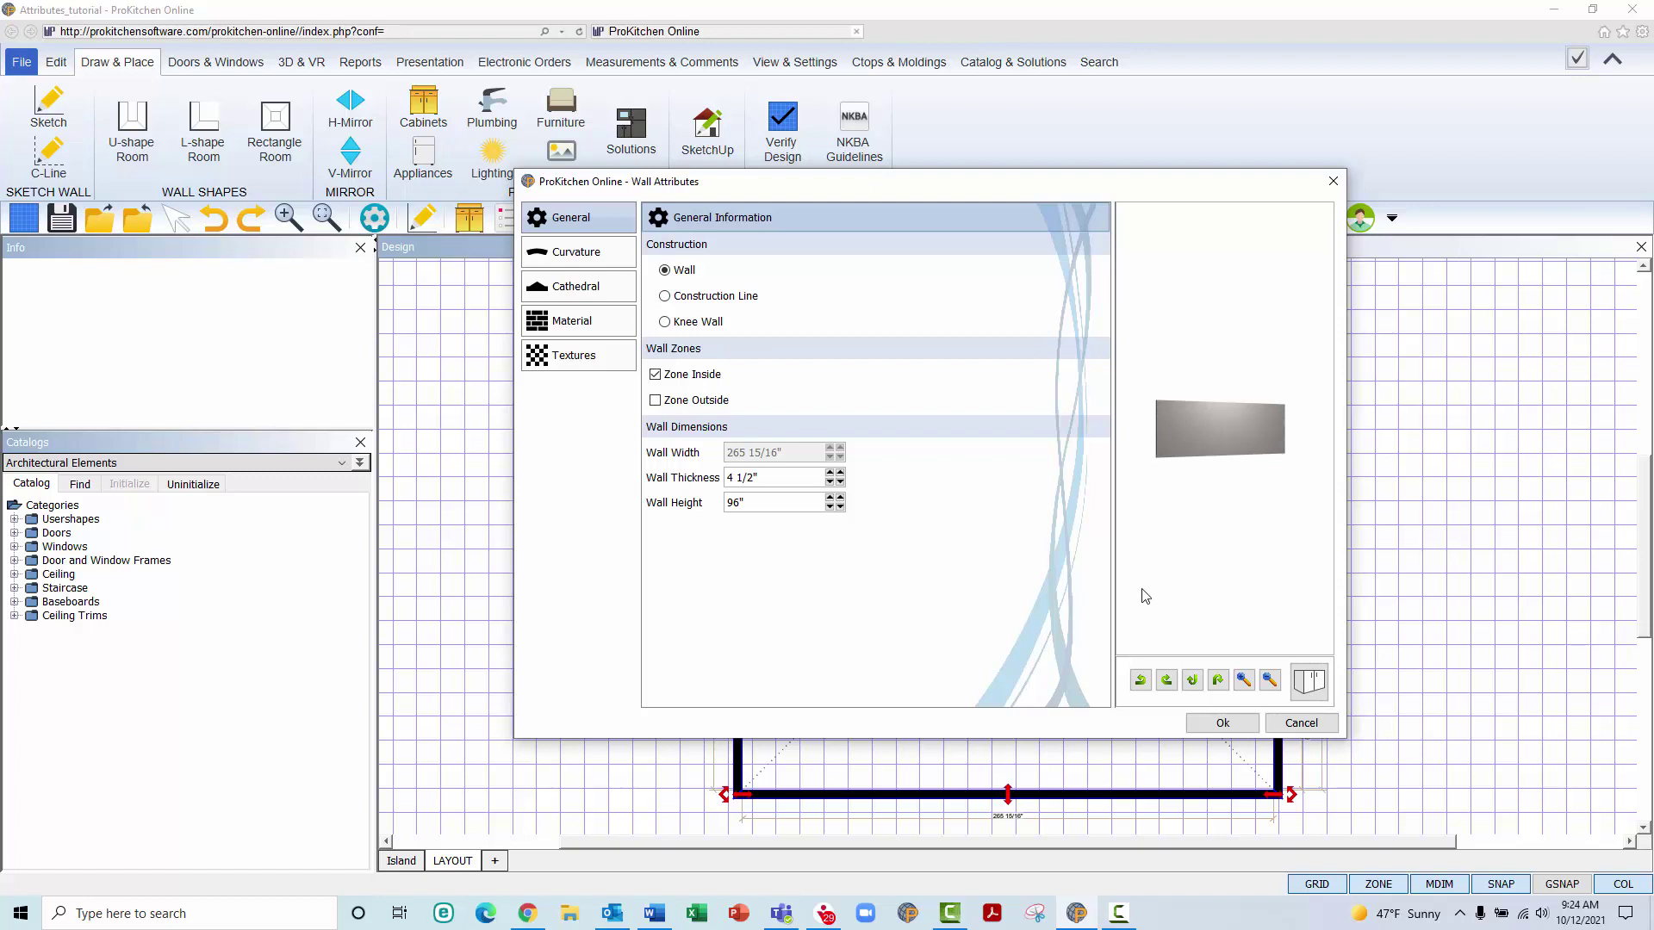
click(1141, 680)
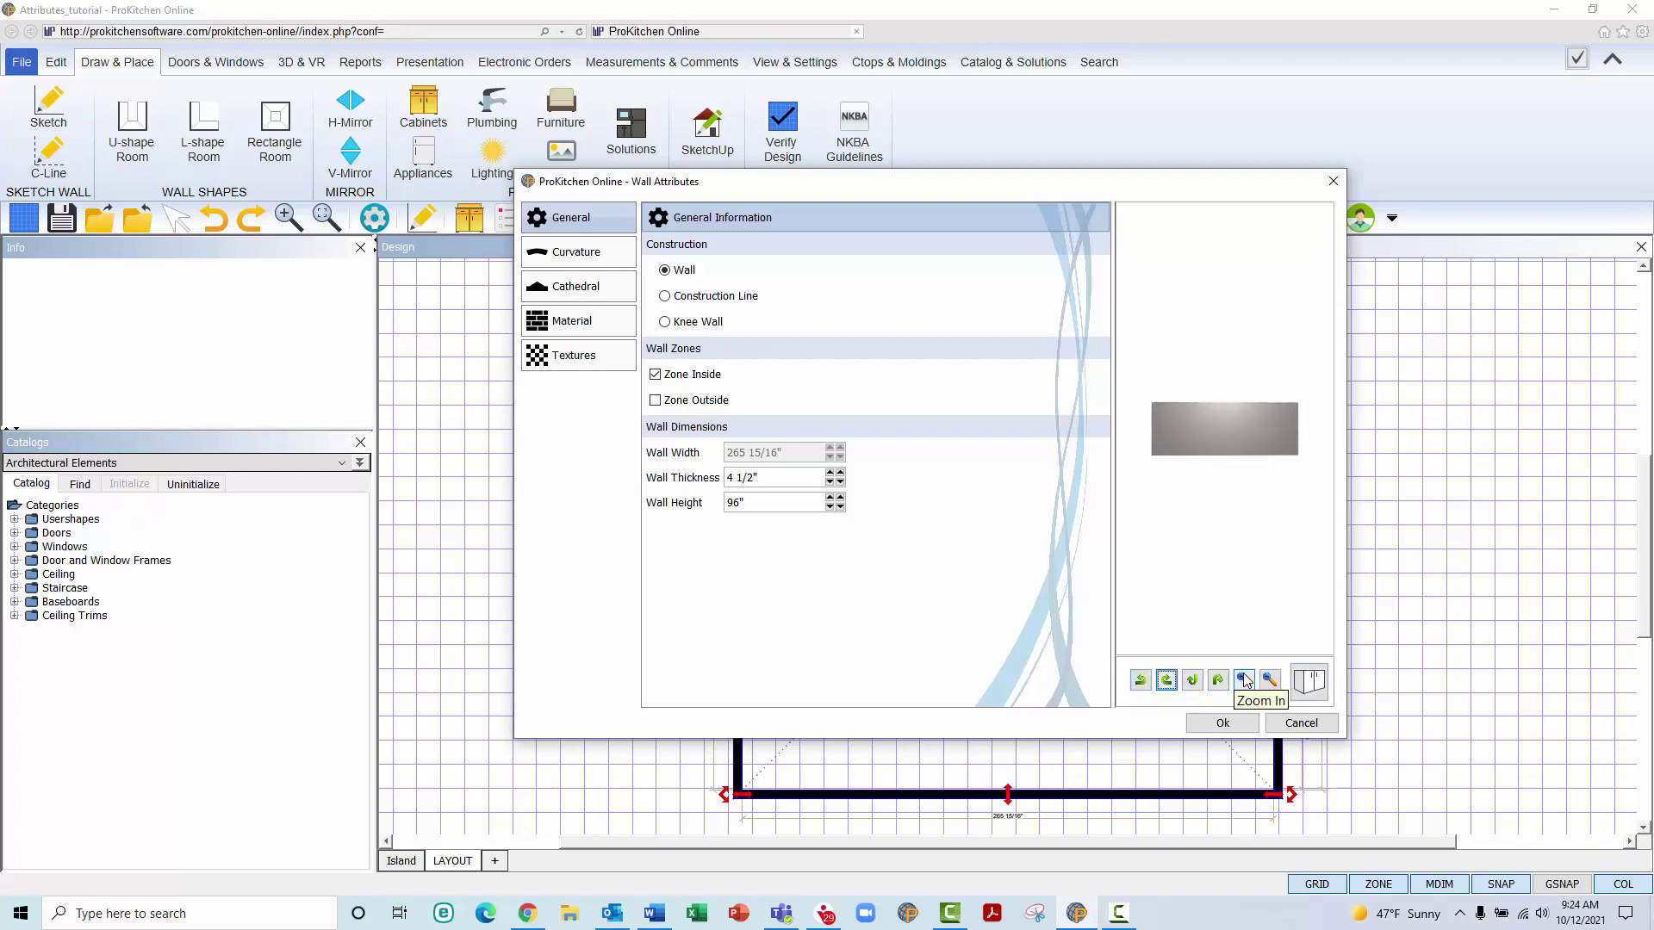
click(1244, 680)
click(1265, 679)
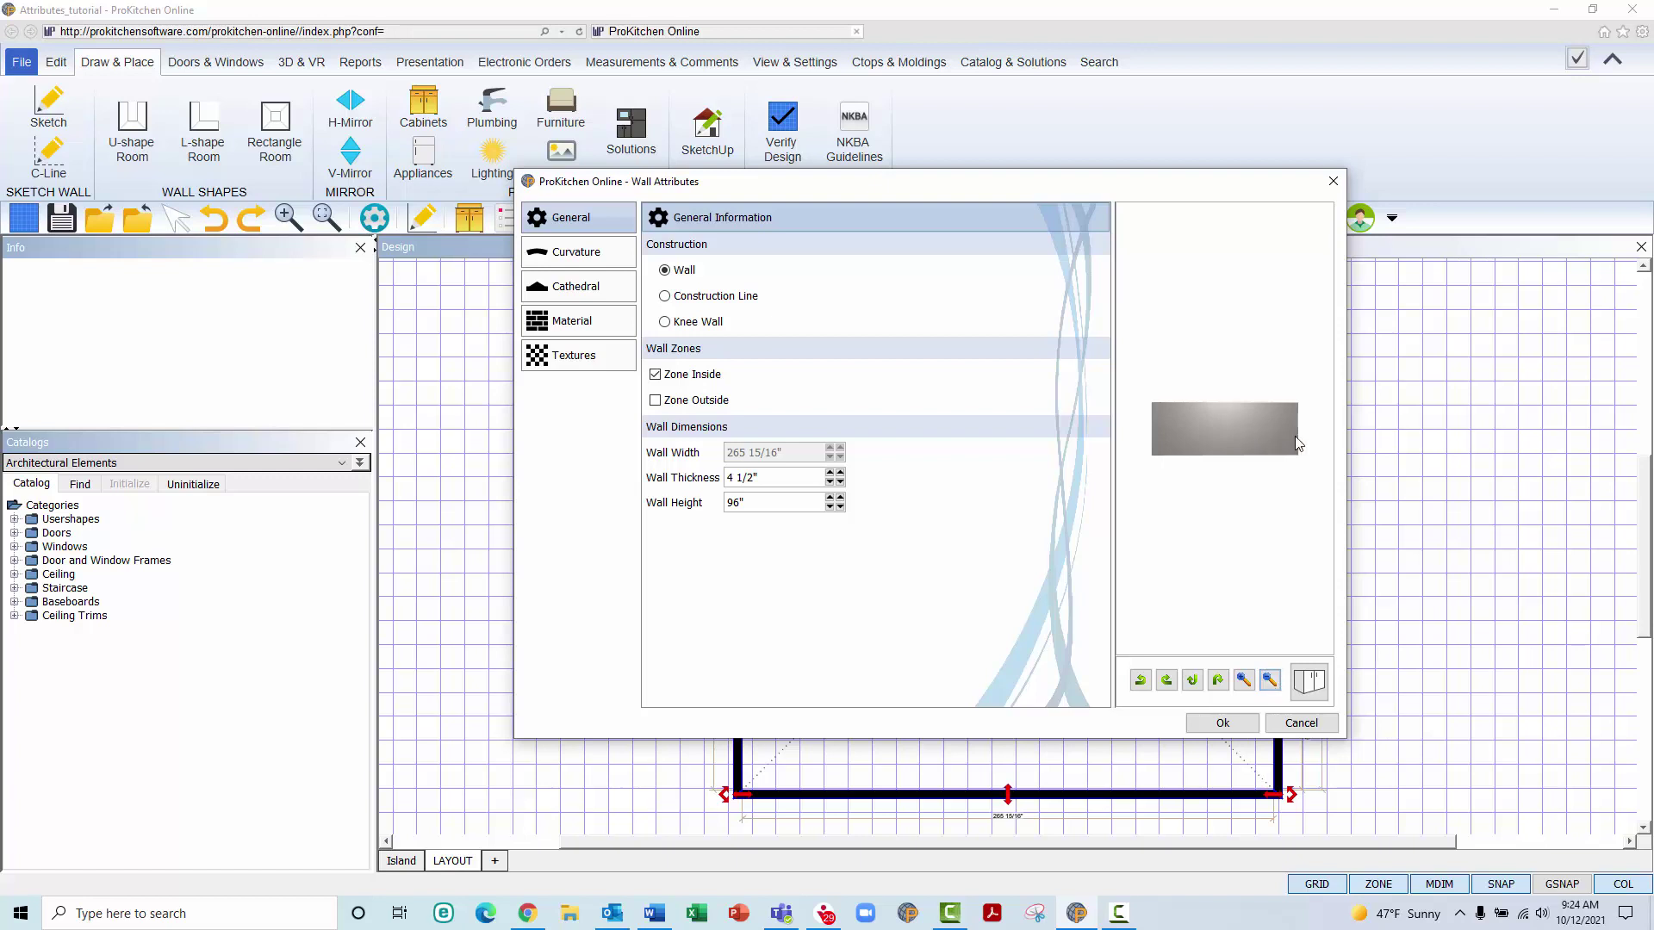
mouse_move(1285, 444)
mouse_down()
mouse_move(1134, 450)
mouse_move(1259, 448)
mouse_up()
scroll(1242, 441, up, 5)
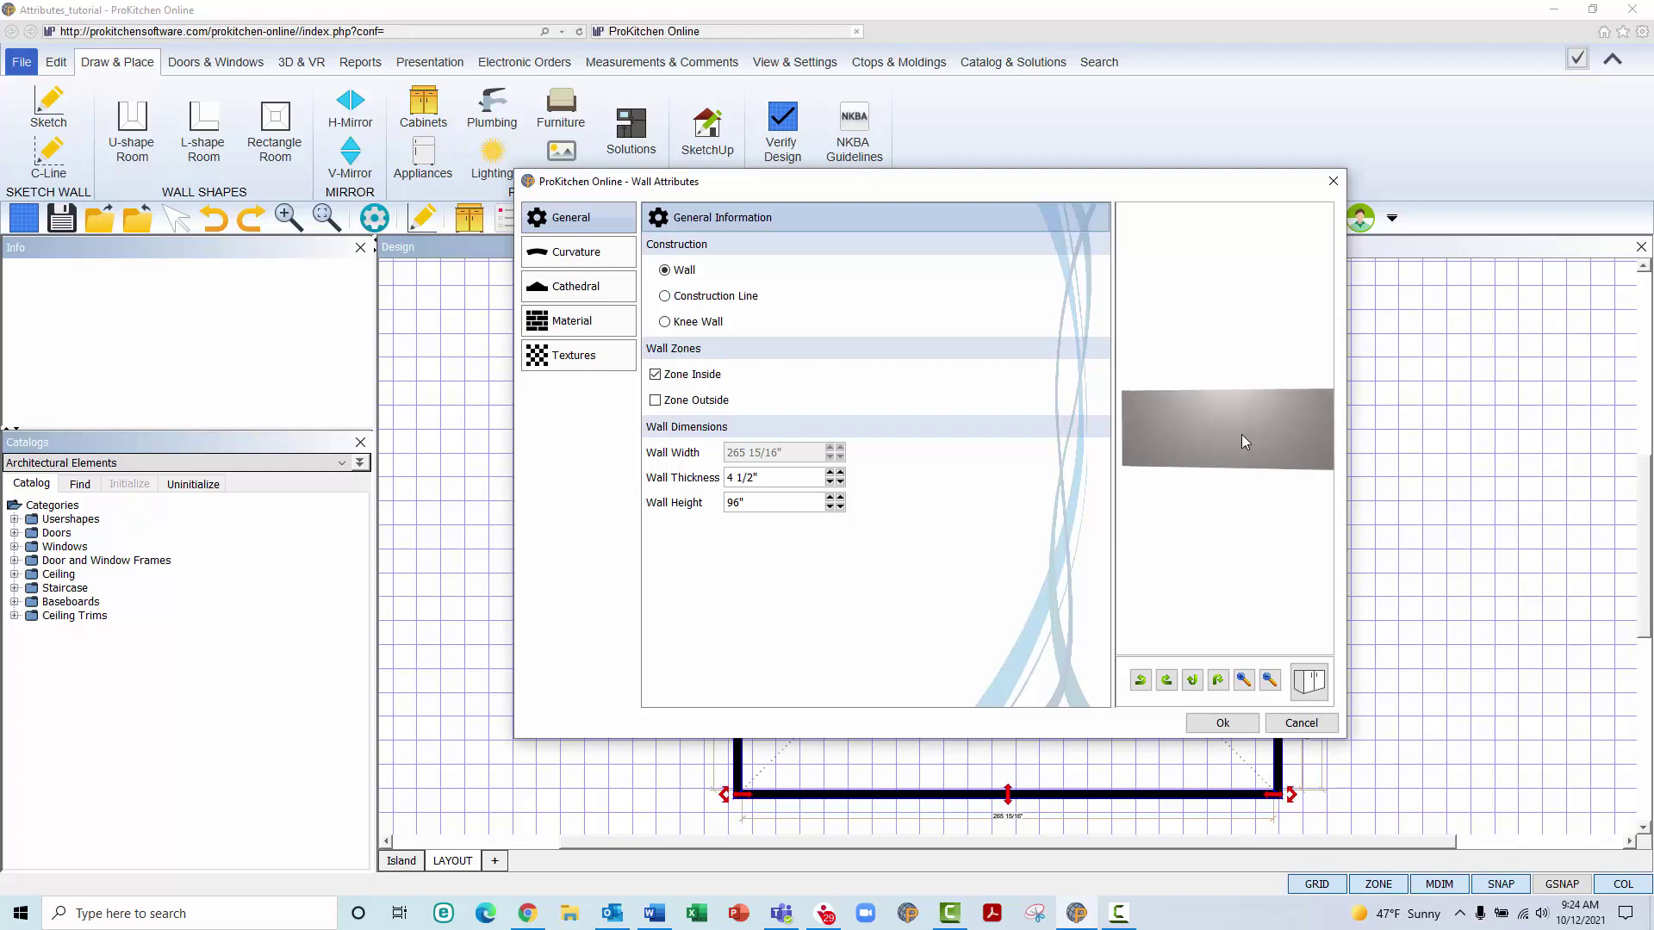
scroll(1242, 441, down, 3)
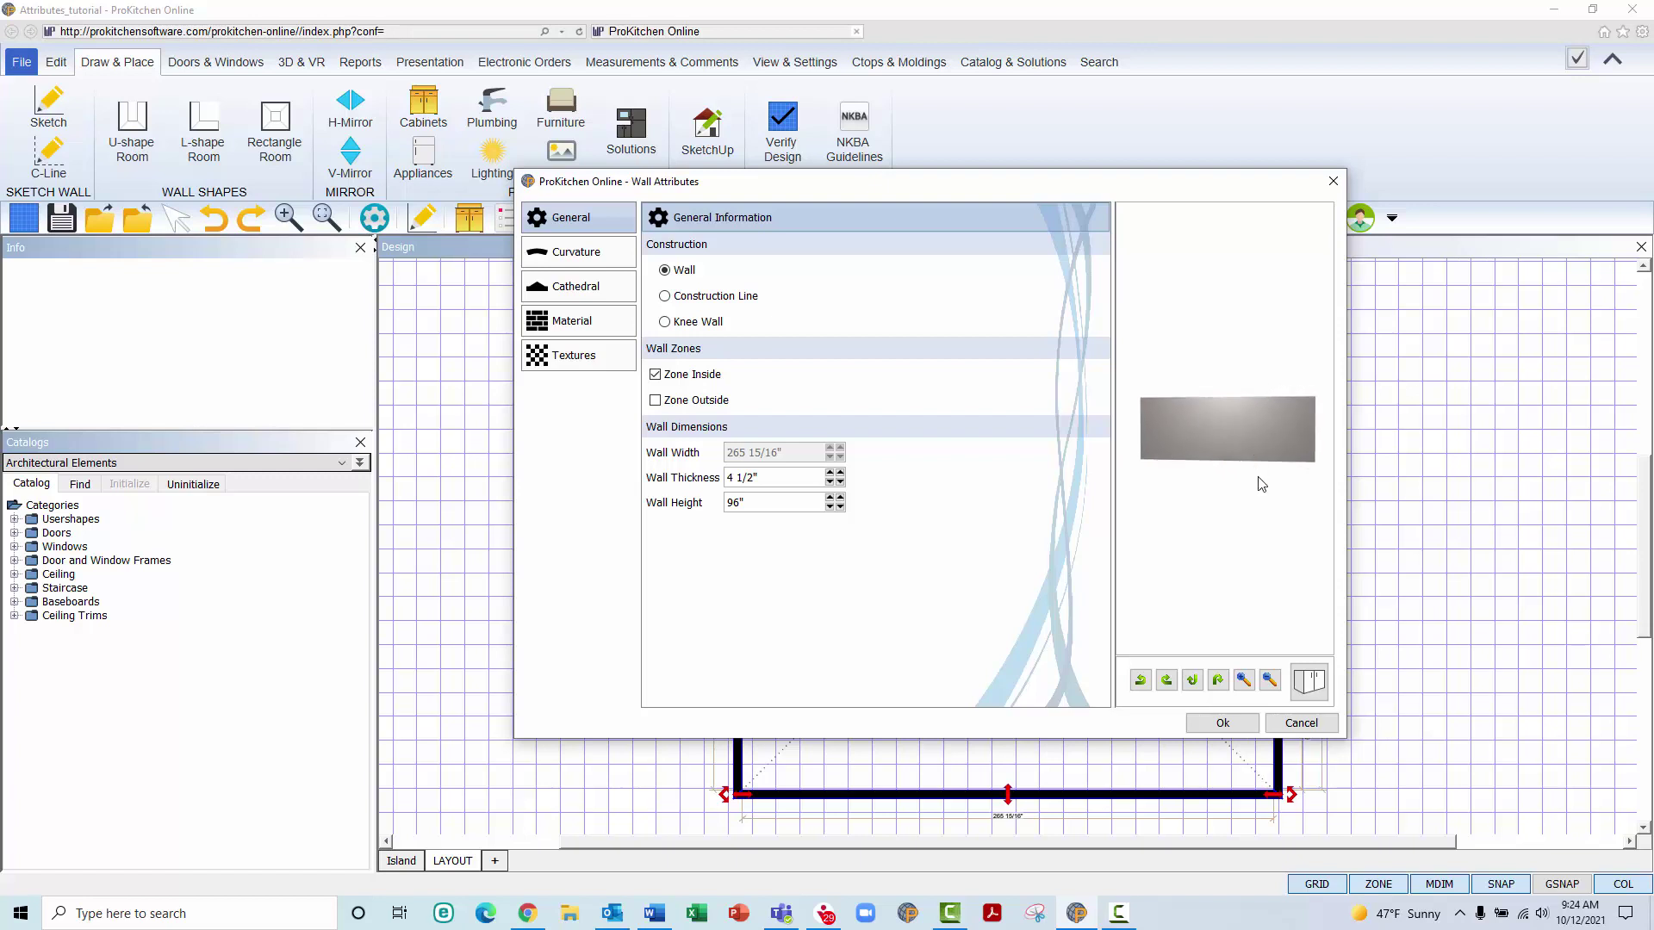
click(1317, 699)
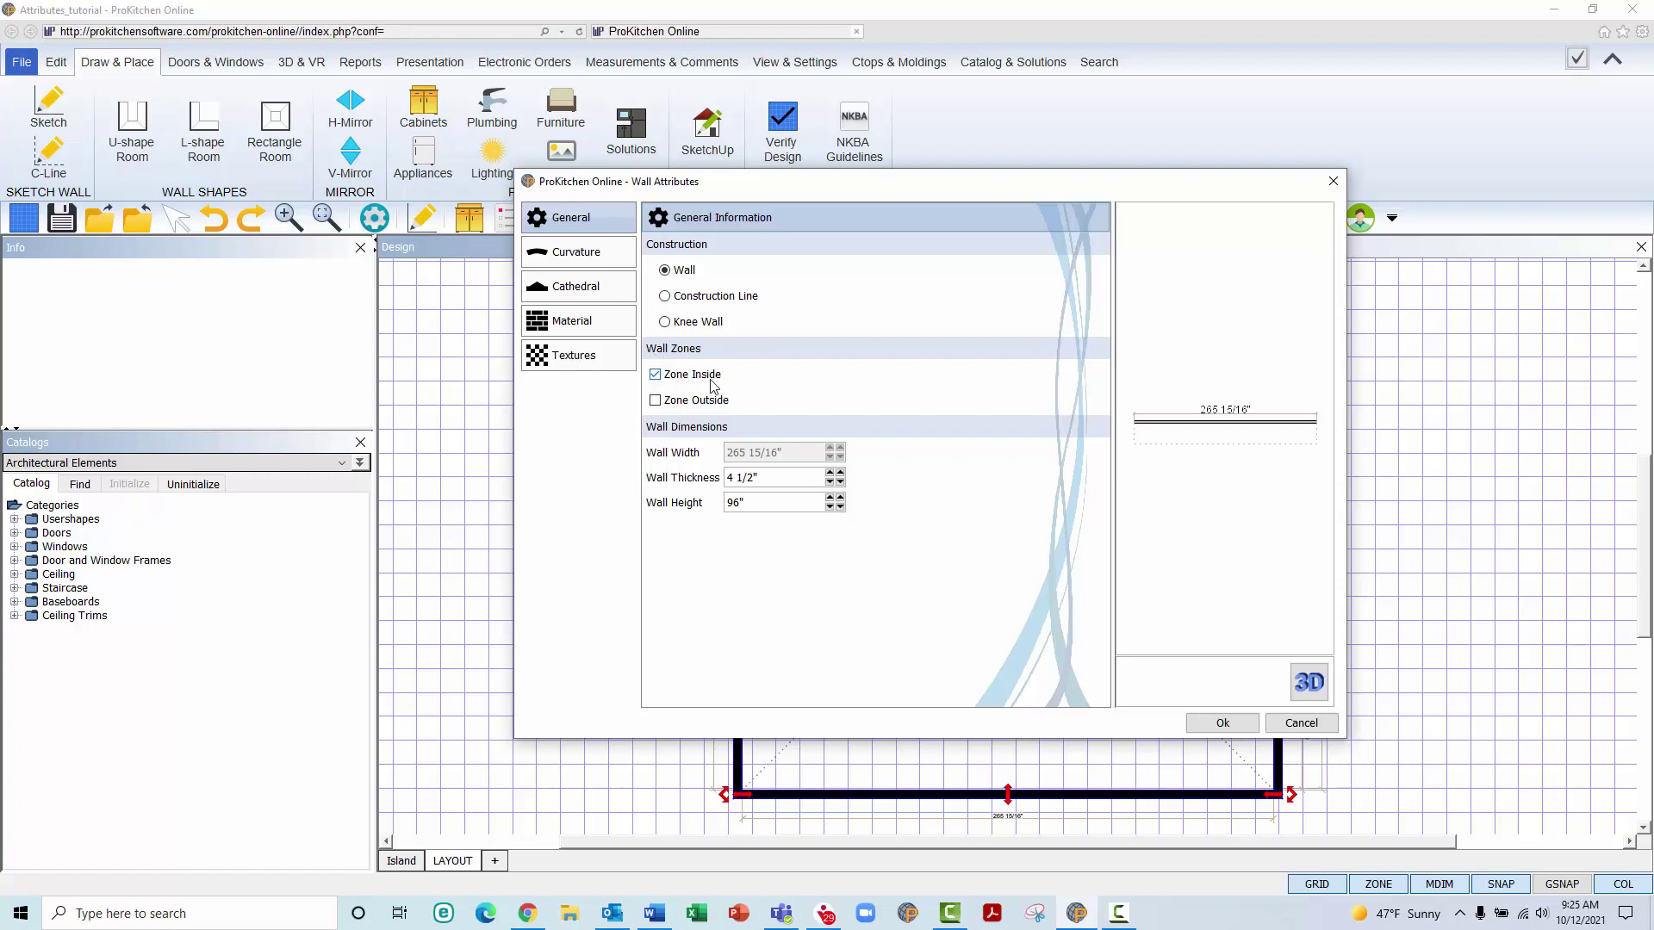
Try the Construction Line and Knee Wall construction types on the bottom wall before restoring Wall
click(665, 297)
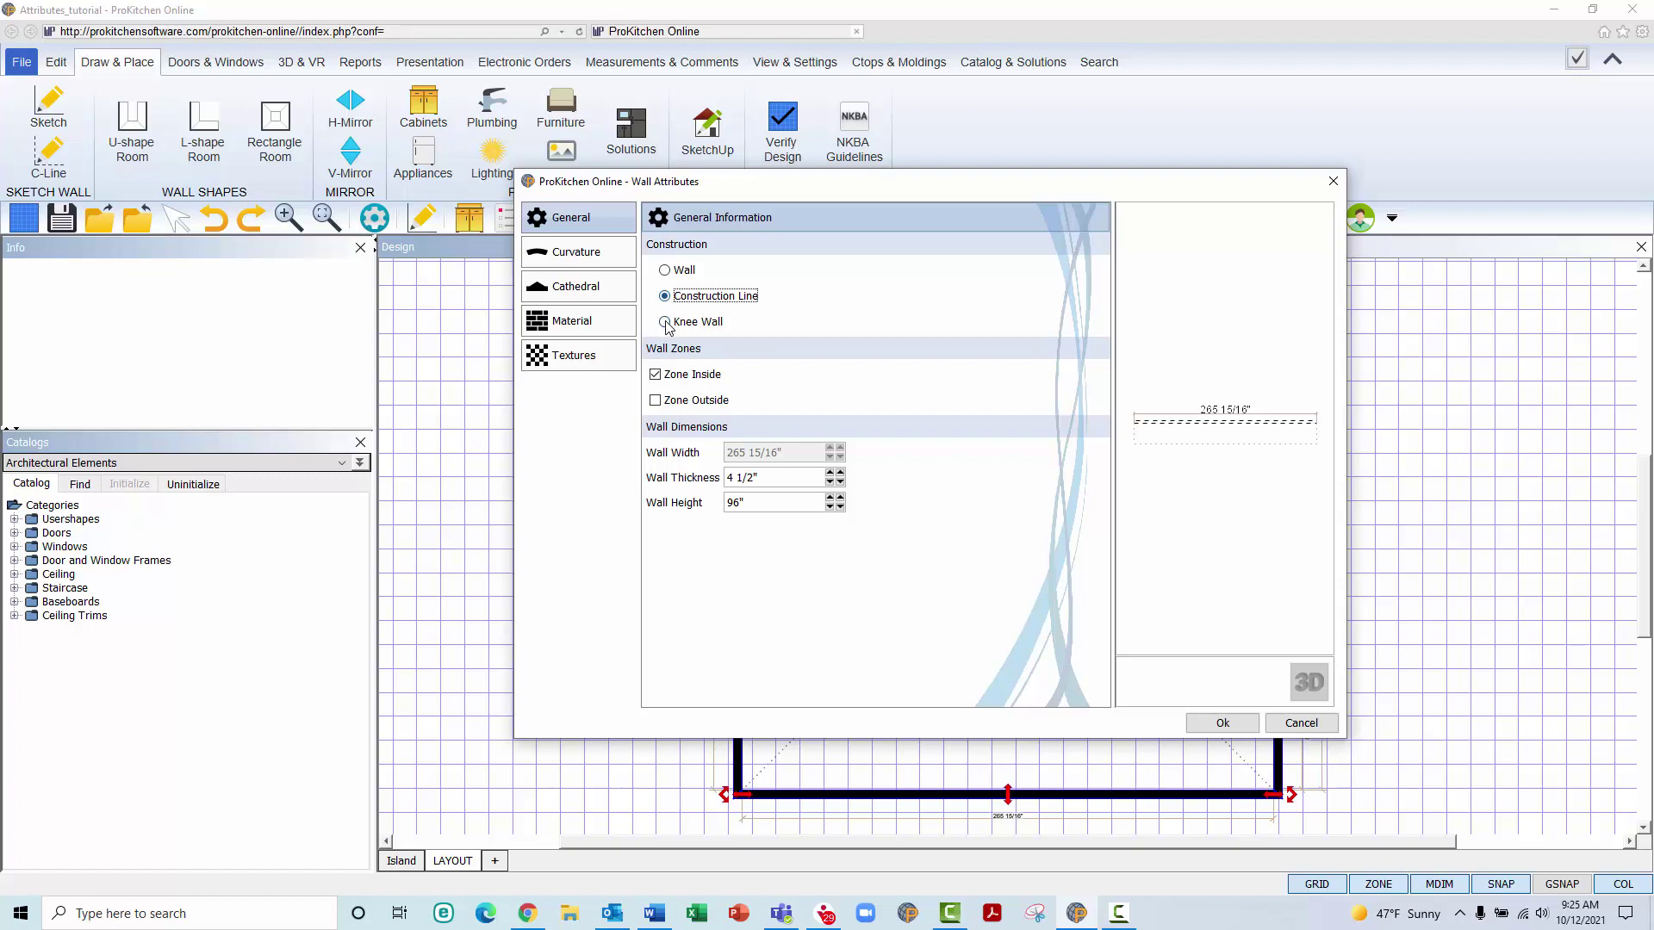
click(665, 323)
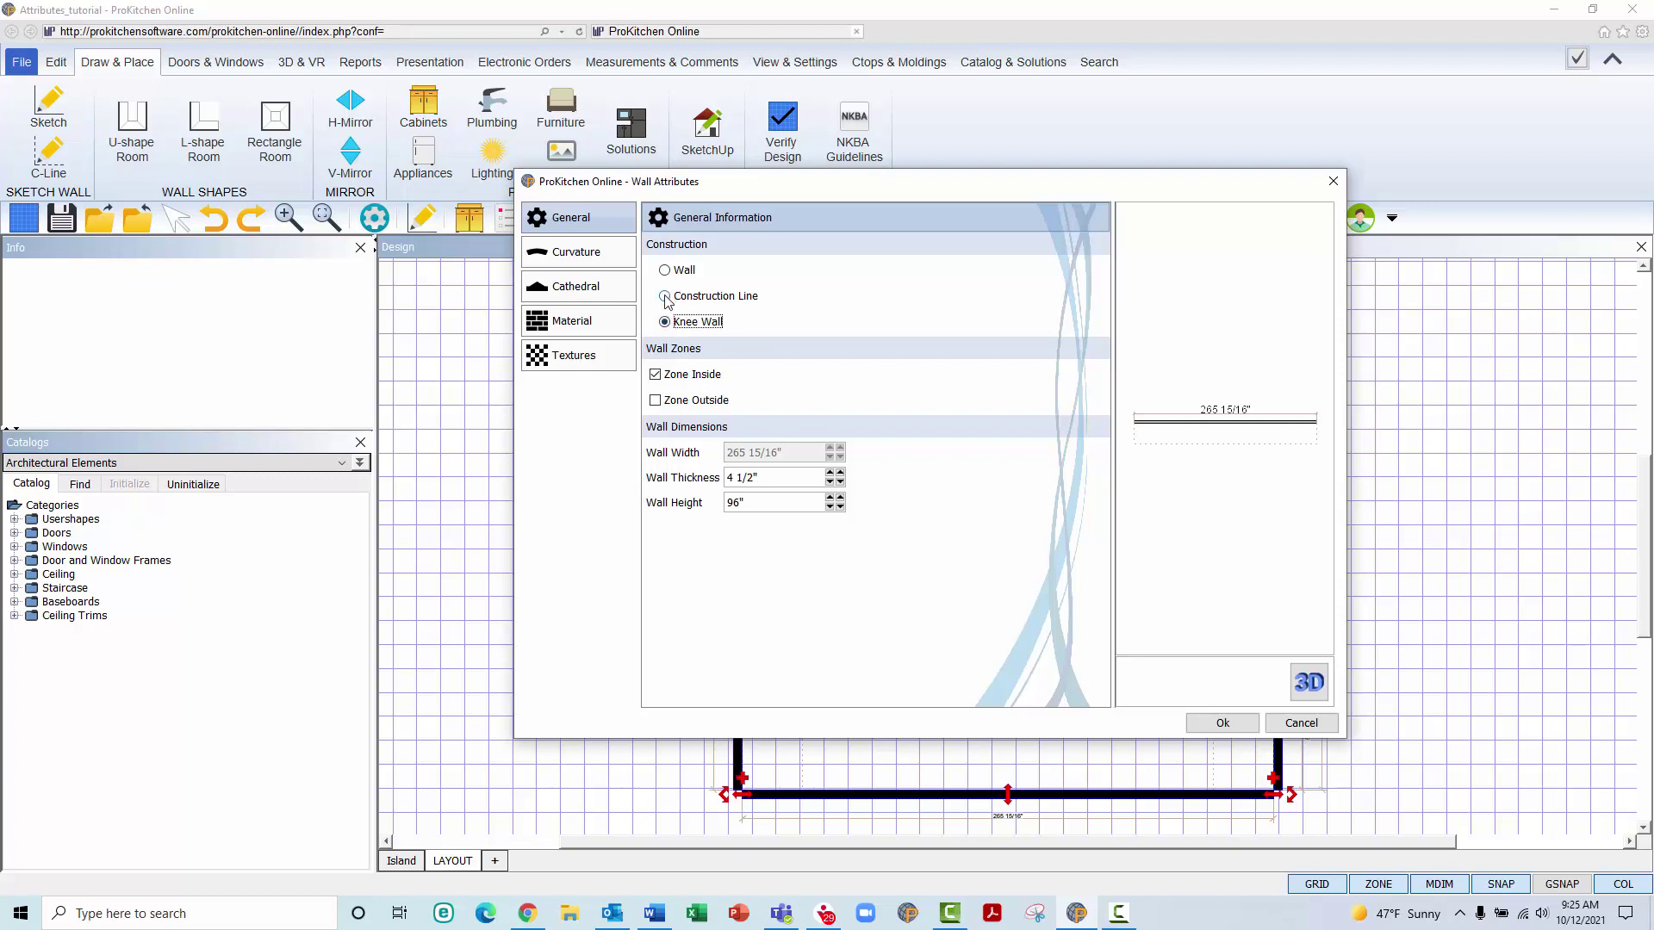
click(665, 297)
click(665, 321)
drag(775, 477, 722, 506)
click(666, 270)
Toggle the bottom wall's outside zone on and off and its inside zone off and on, and accept the attributes
click(657, 400)
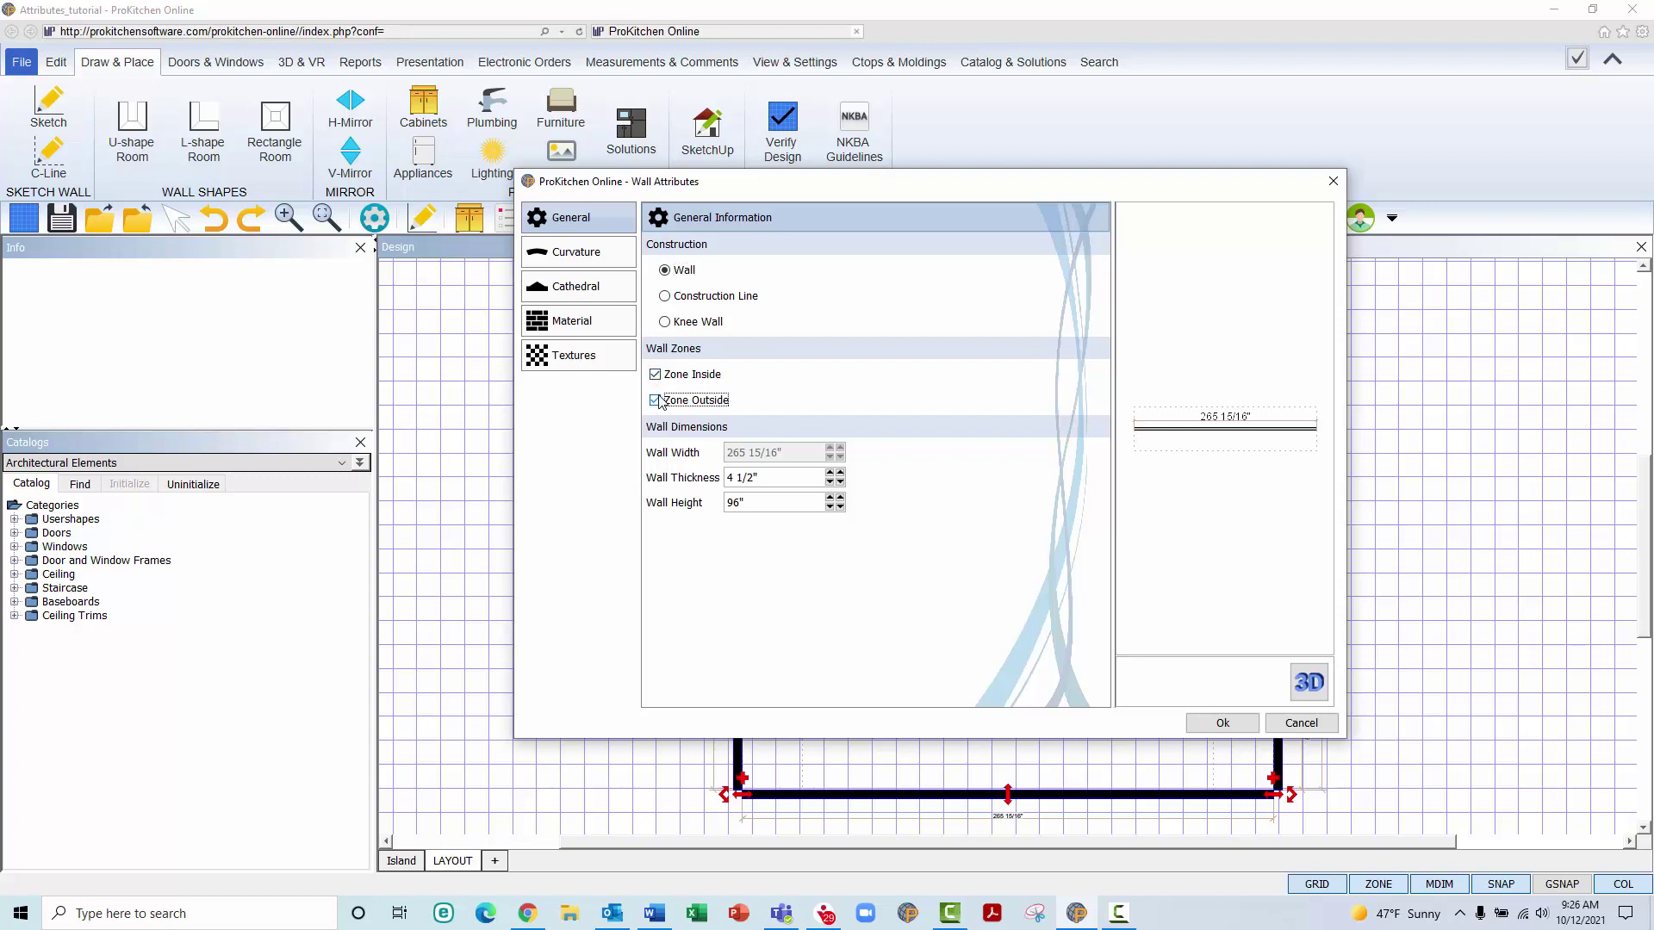
click(657, 400)
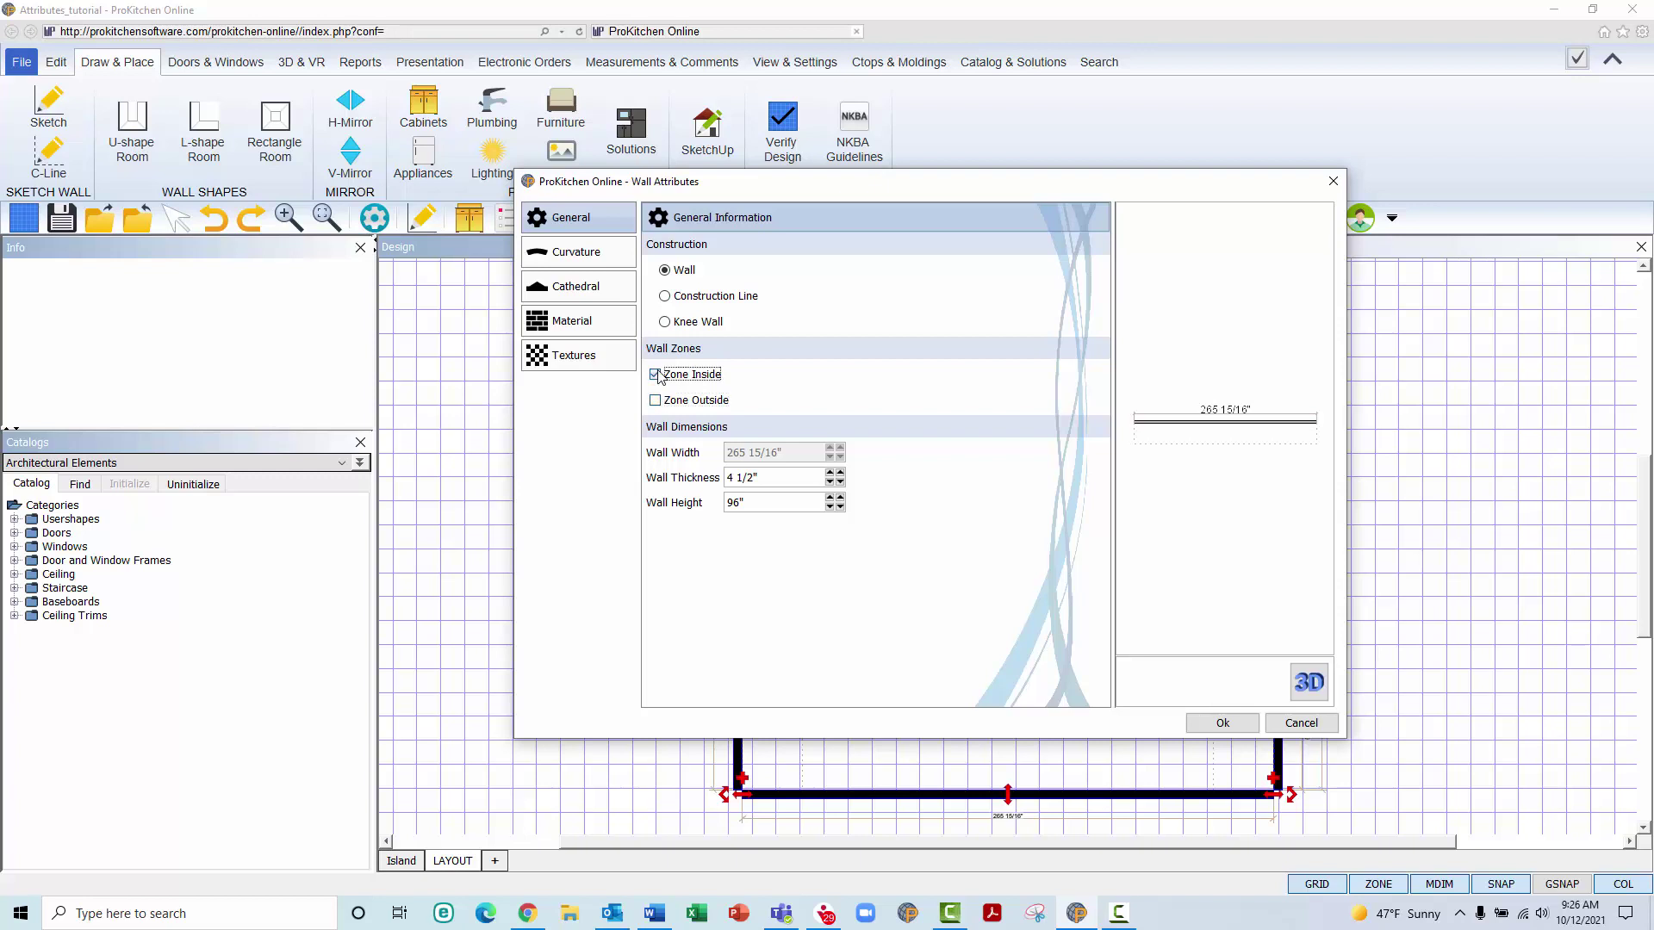
click(656, 375)
click(657, 374)
click(1232, 725)
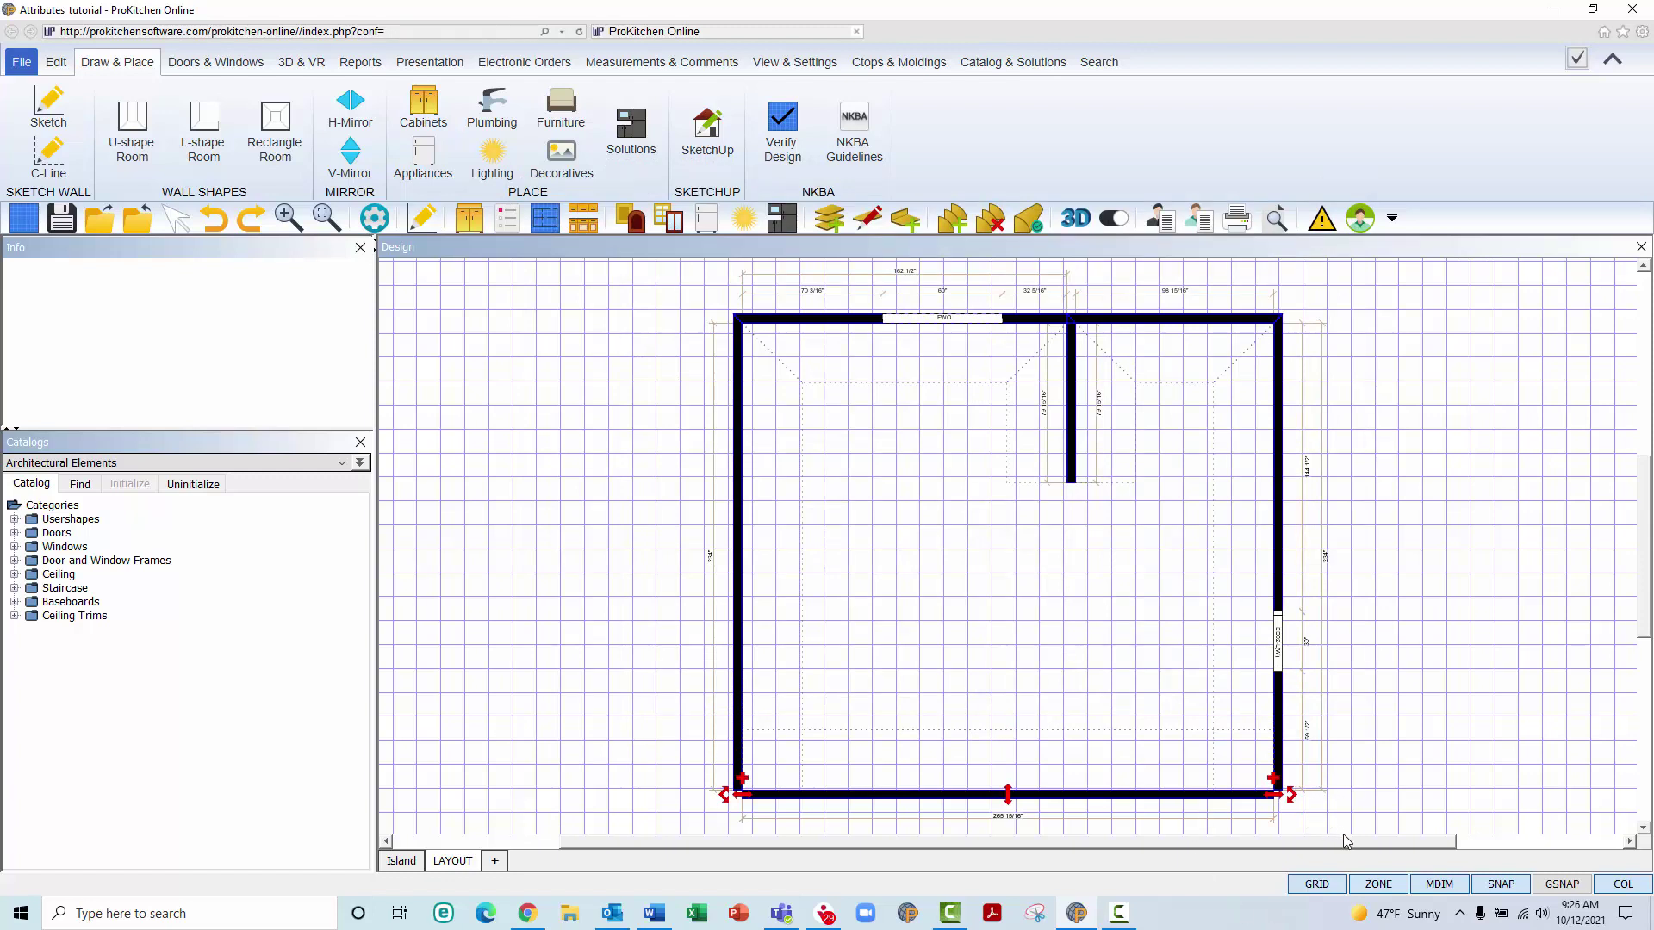
Hide the wall zones in the floor plan and show them again
click(1378, 885)
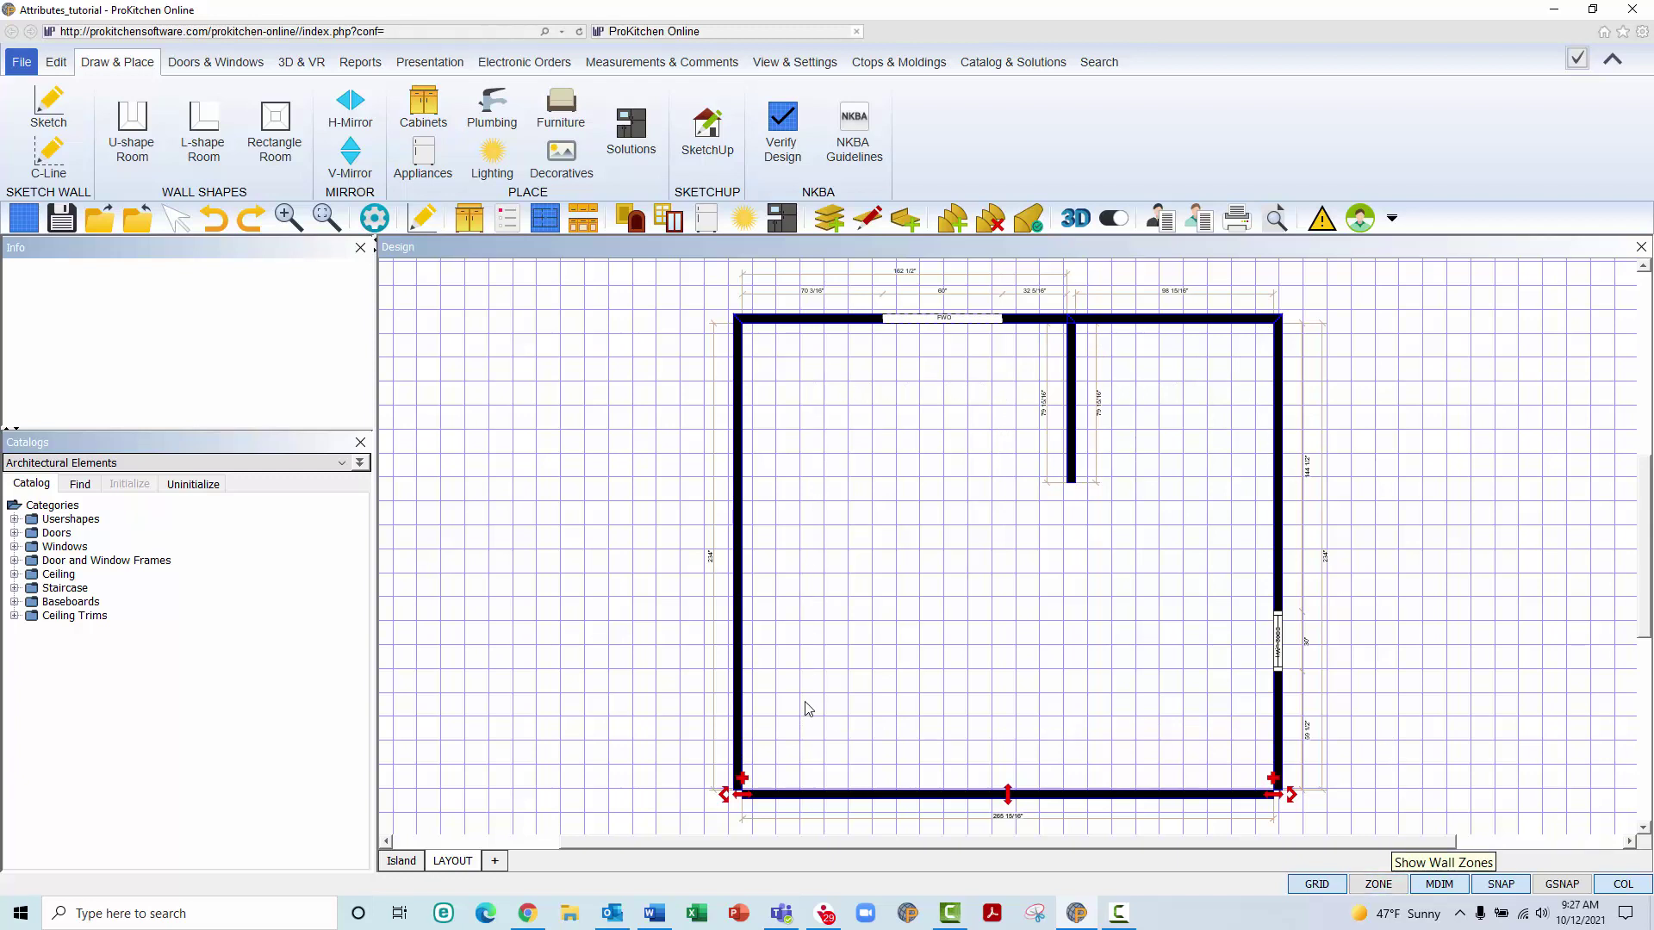
click(1378, 884)
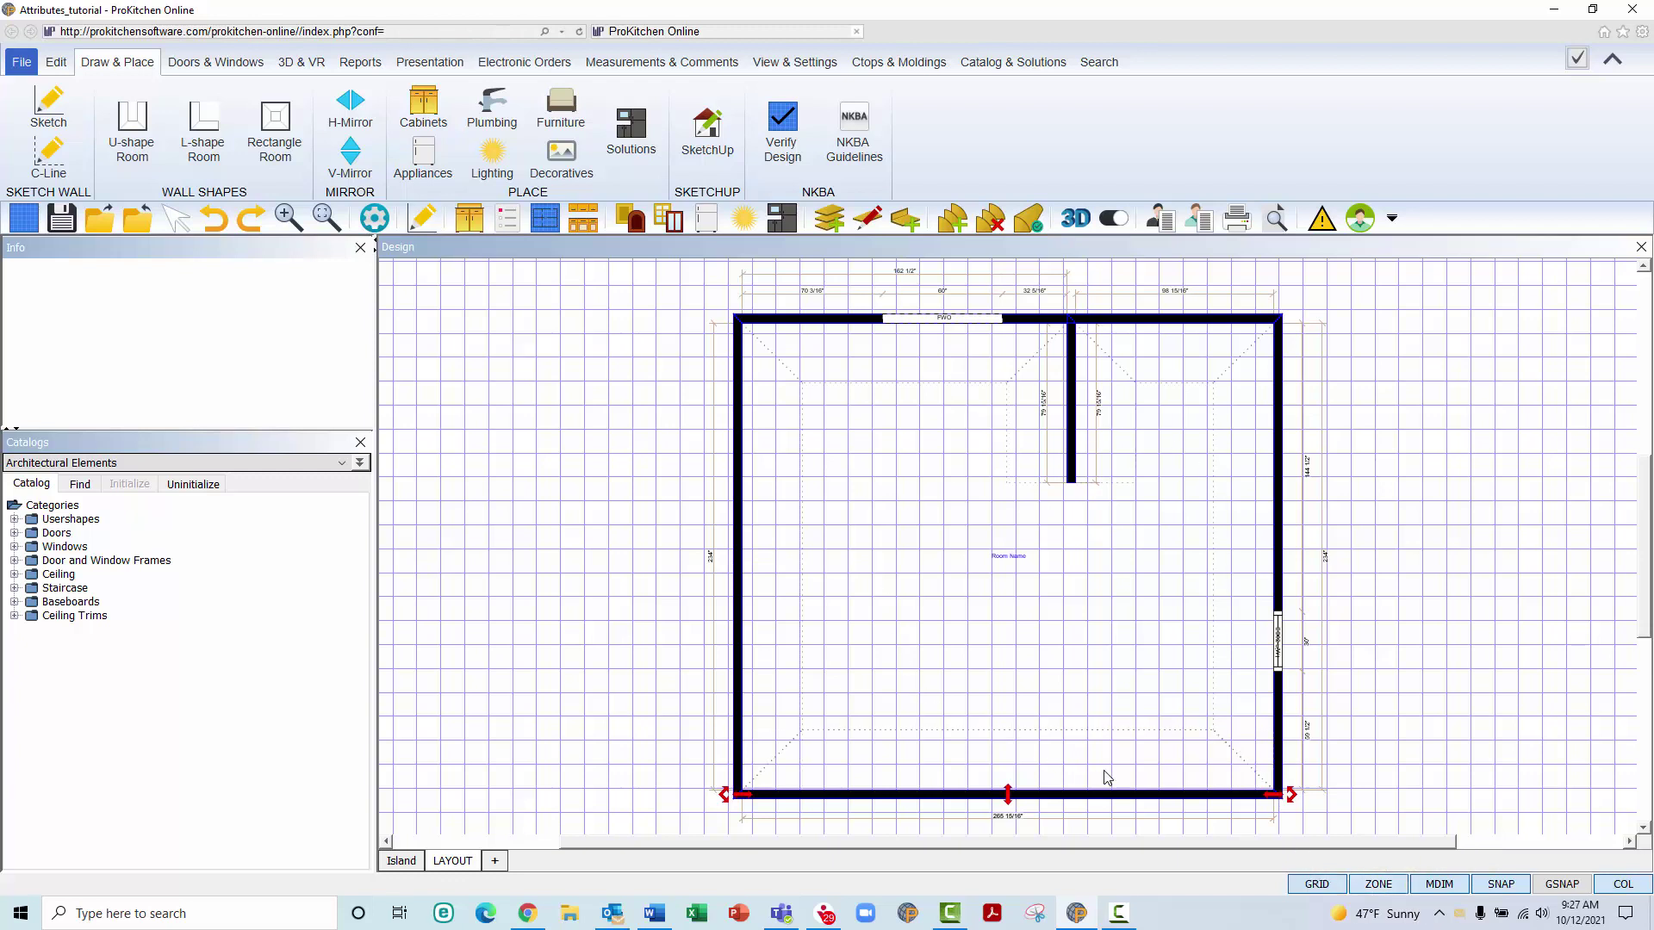
Check the wall dimensions in the bottom wall's attributes and close them without changes
right_click(1057, 801)
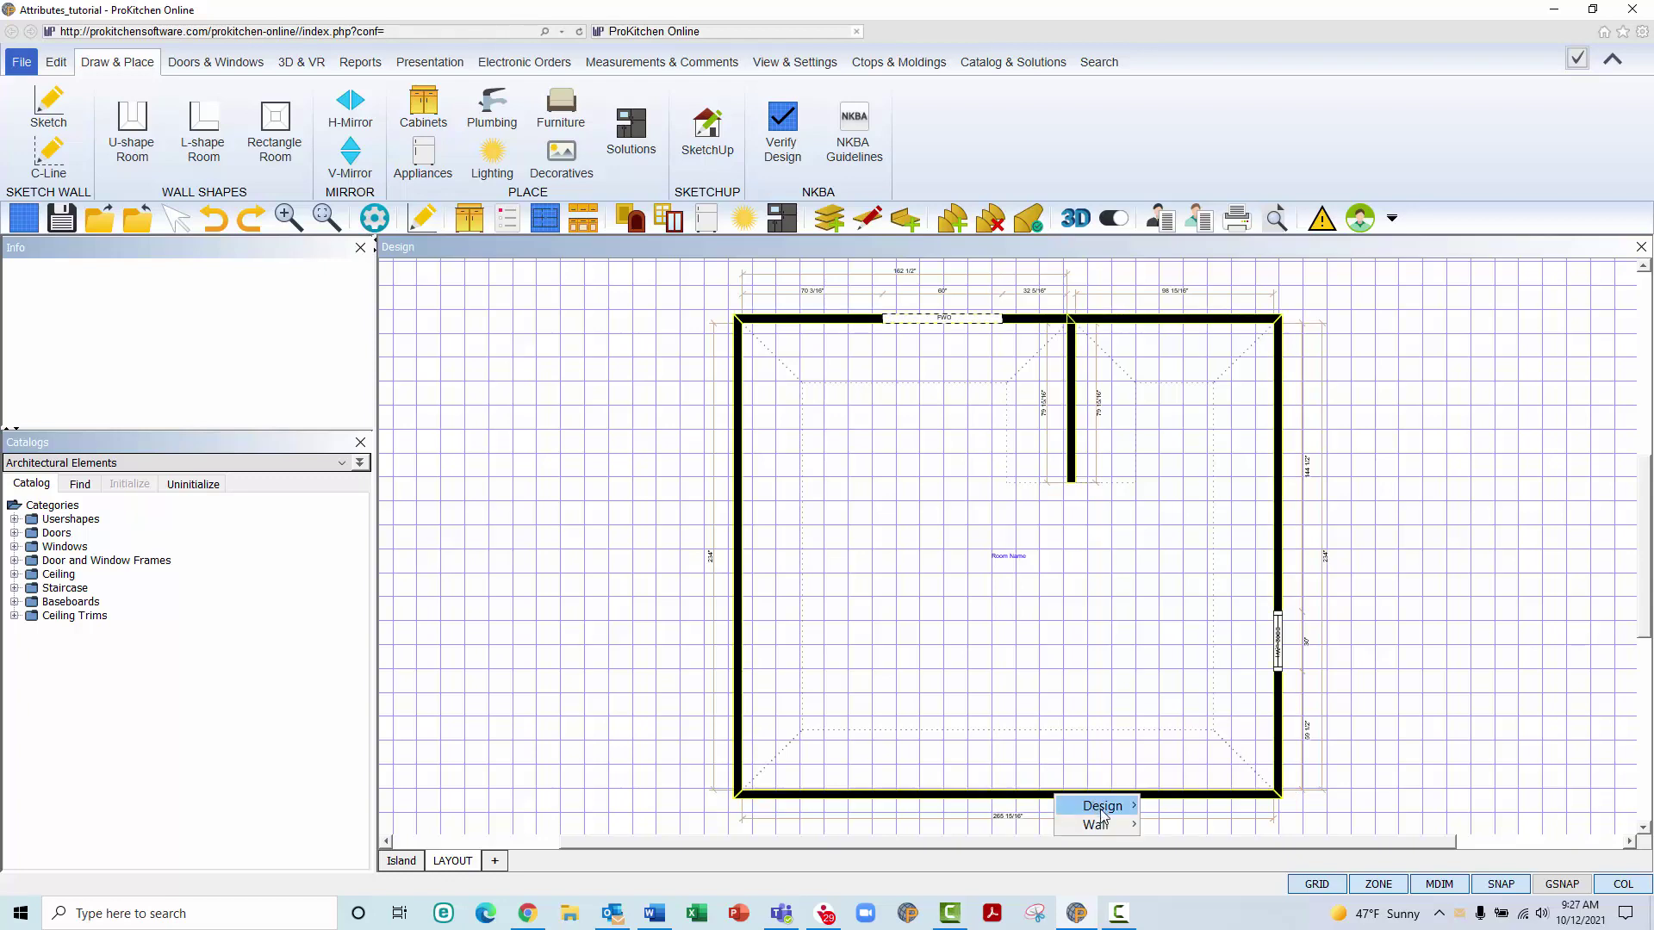
mouse_move(1096, 825)
mouse_move(1185, 845)
click(1321, 843)
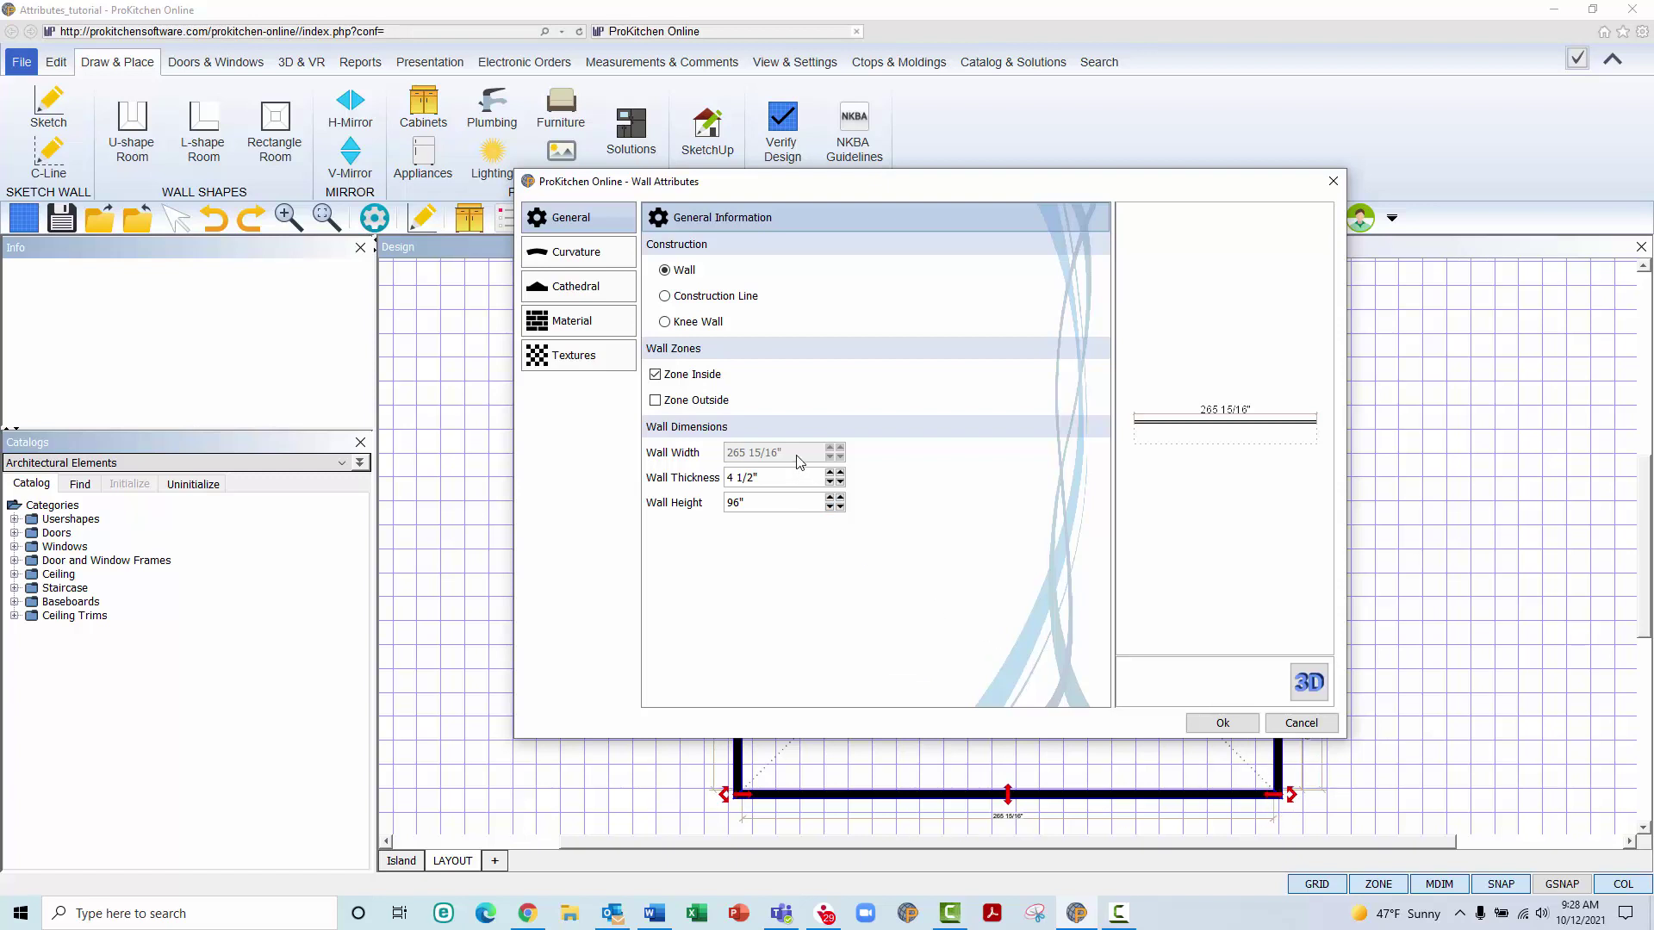
click(1332, 181)
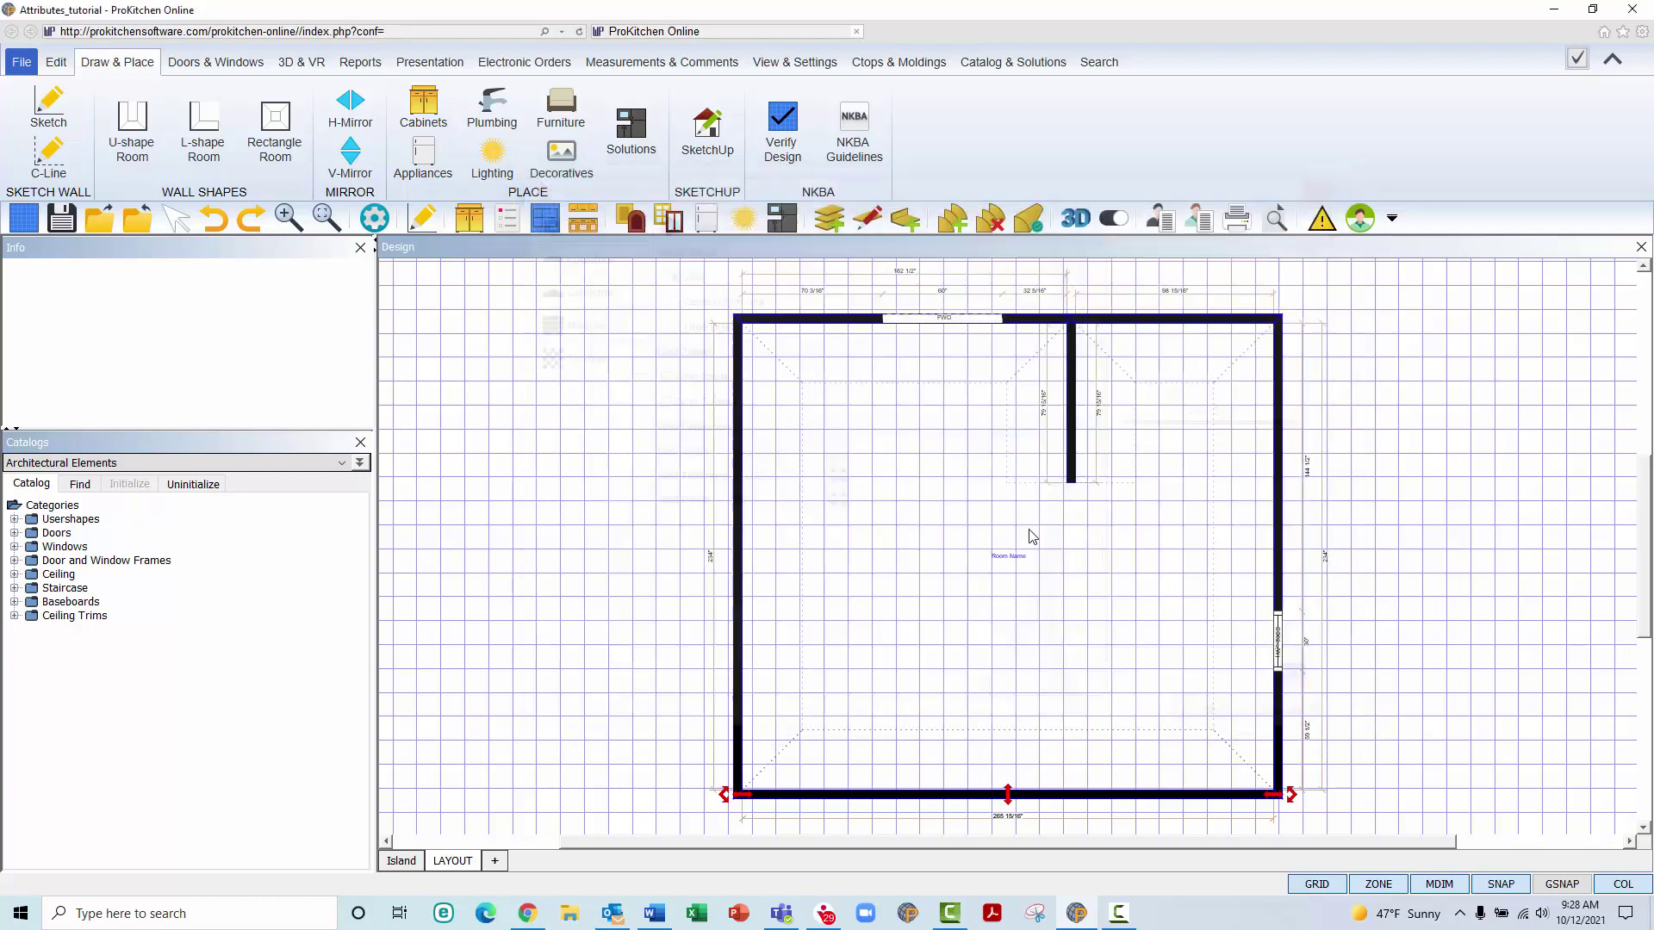
Move the room's left wall outward by about 2 inches
right_click(737, 743)
mouse_move(778, 769)
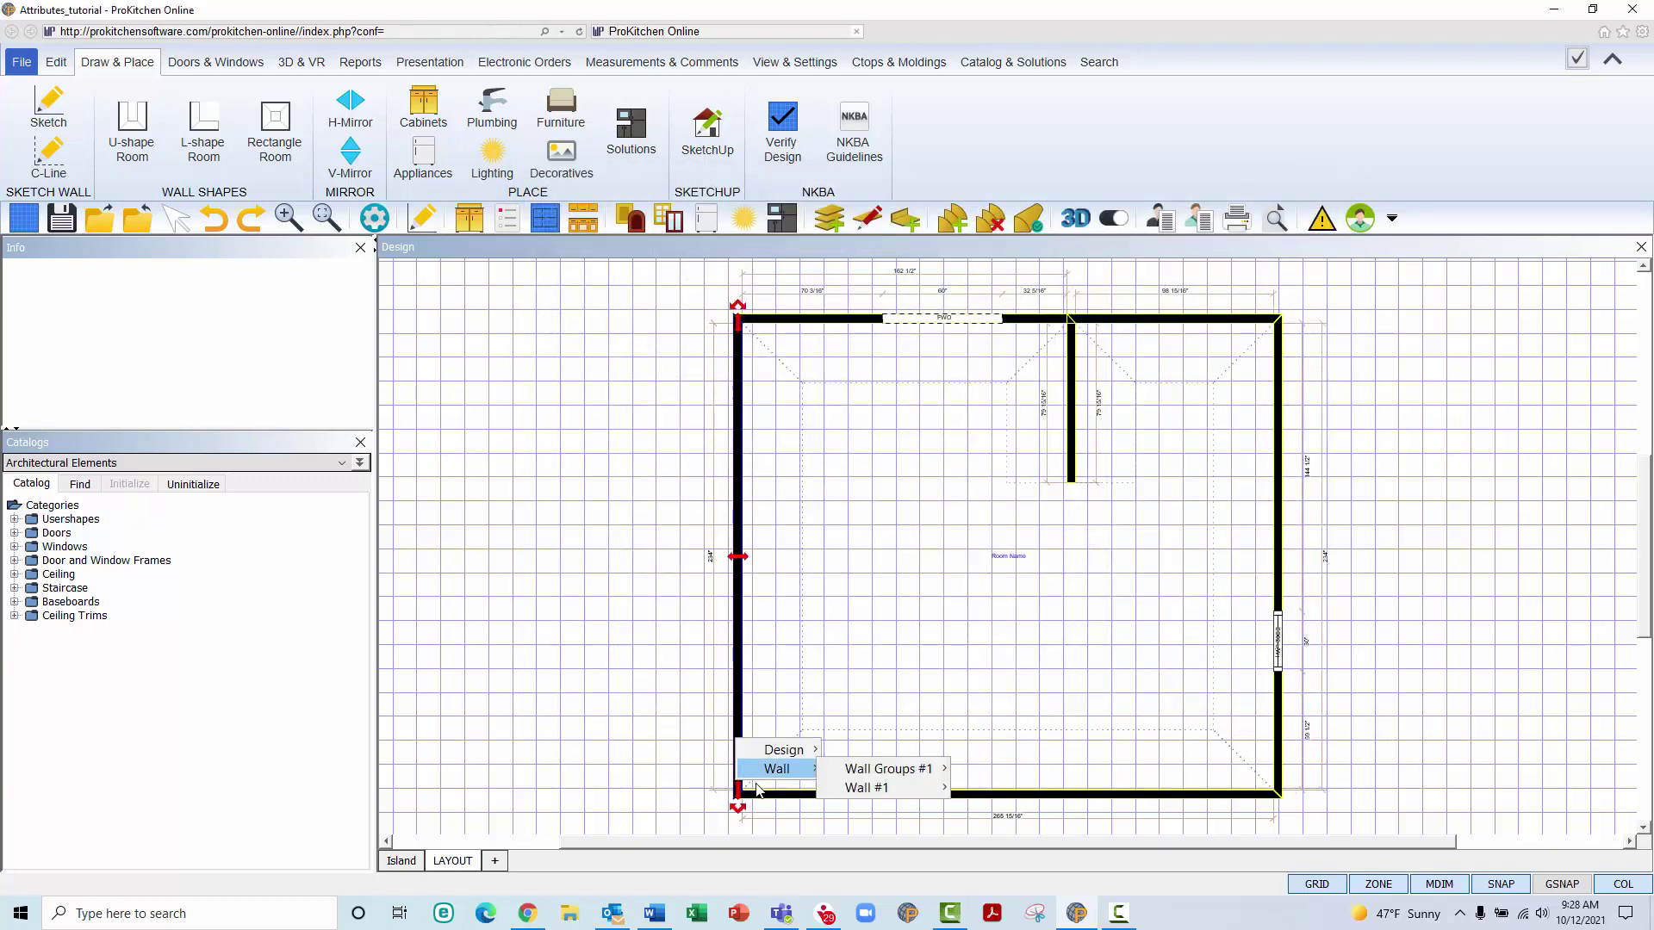
mouse_move(926, 794)
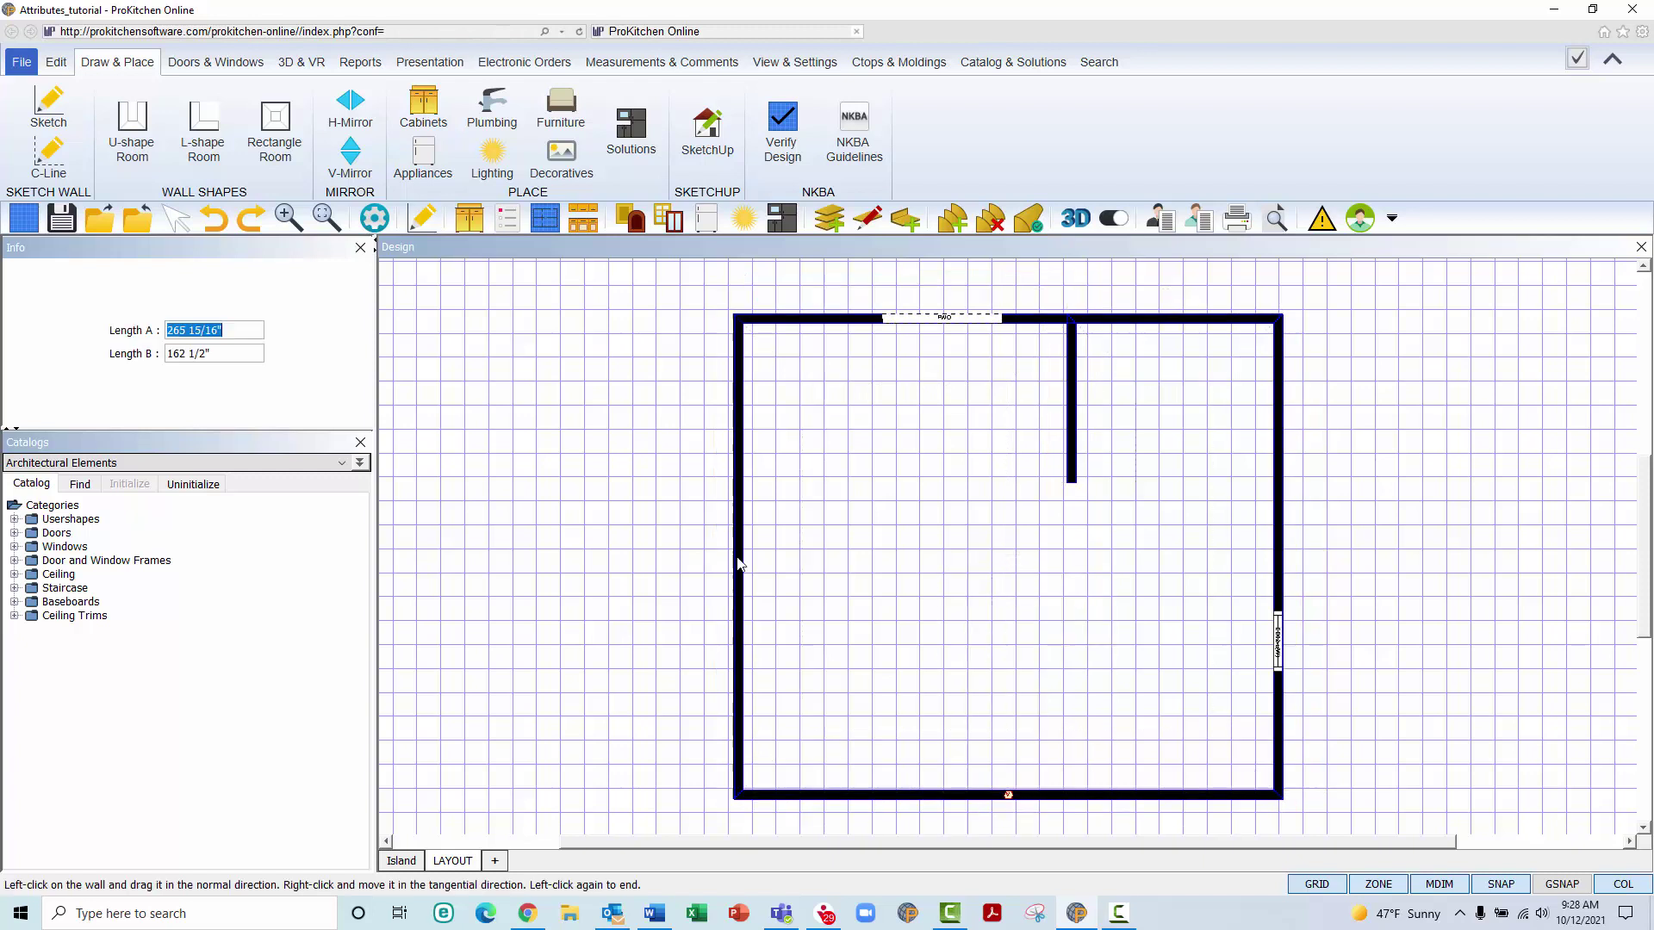
click(989, 593)
click(740, 572)
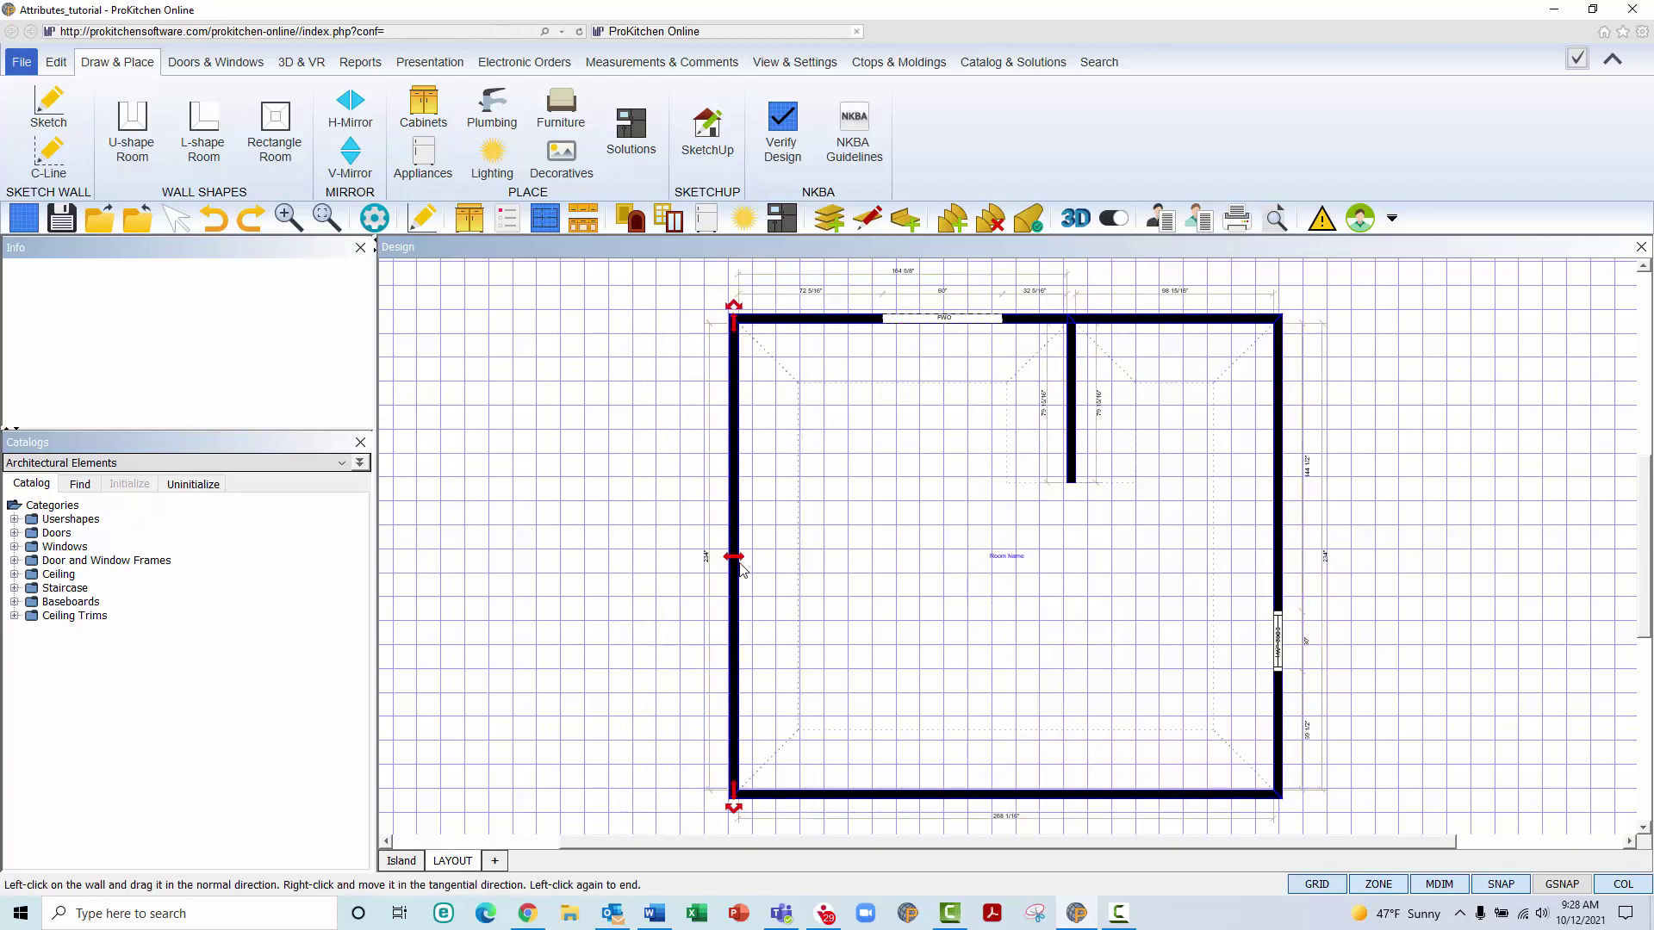
Open the attributes of the interior partition wall and select its wall width
double_click(1074, 423)
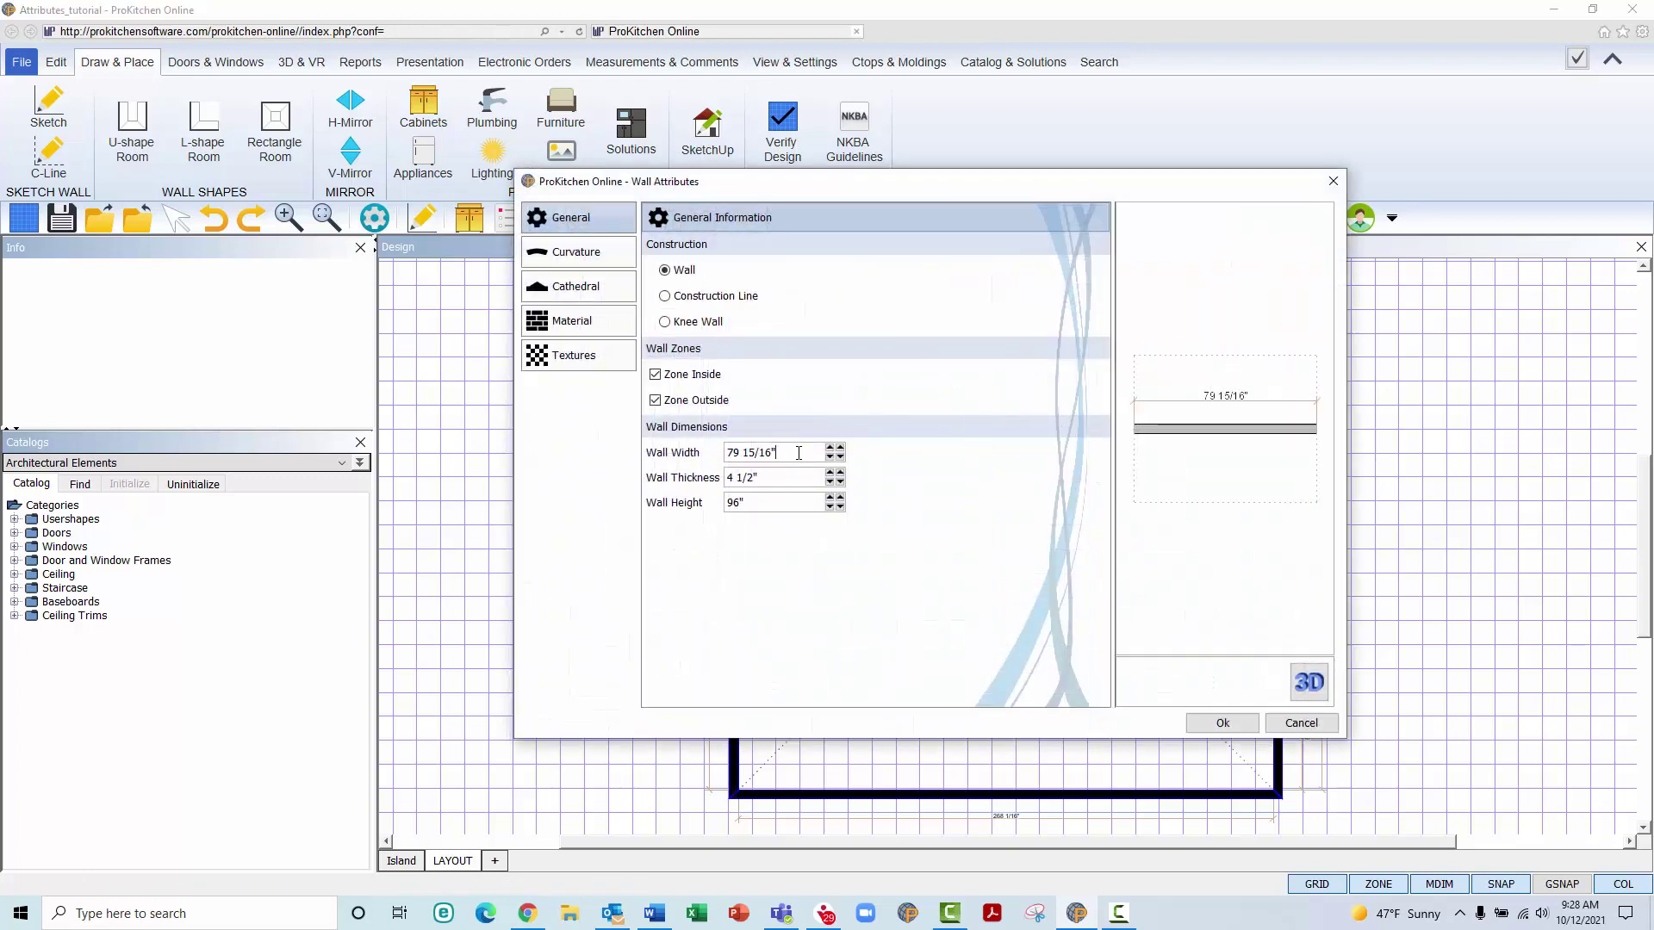
drag(782, 453, 678, 453)
Try adjusting the partition wall's width up and down in increments
click(831, 448)
click(831, 457)
click(830, 449)
click(831, 449)
click(830, 449)
click(840, 448)
click(840, 448)
click(840, 448)
Set the partition wall's width to 96 1/4"
drag(802, 454, 727, 455)
text(96)
text(.25)
key(BackSpace)
key(BackSpace)
text(1/4)
key(Tab)
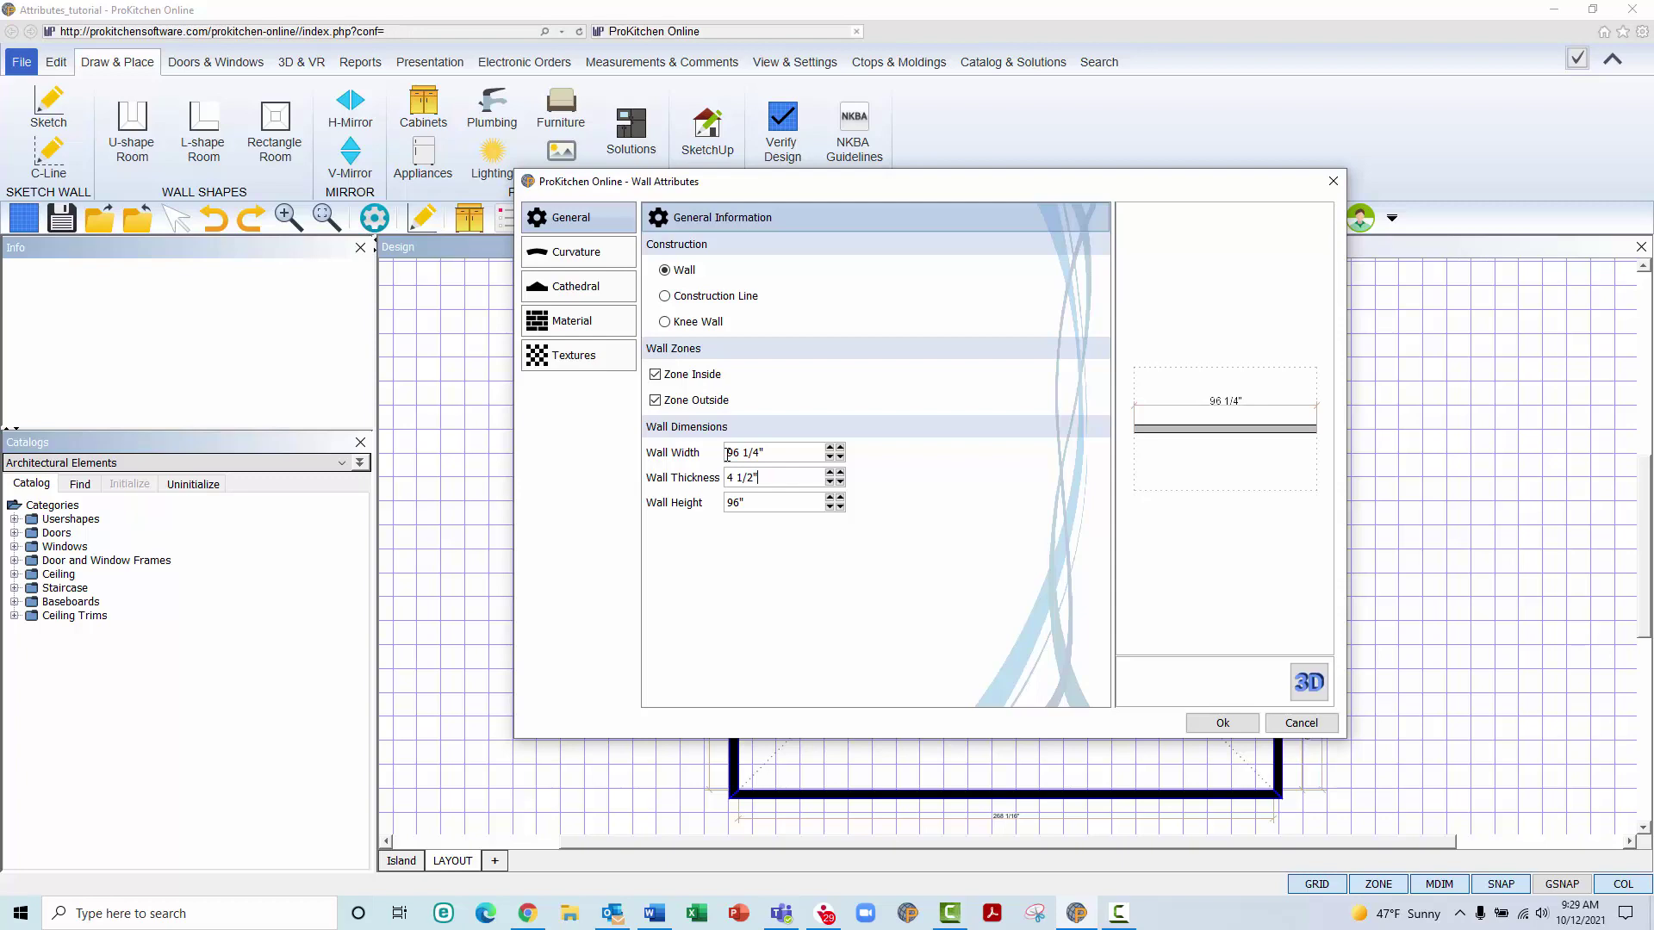
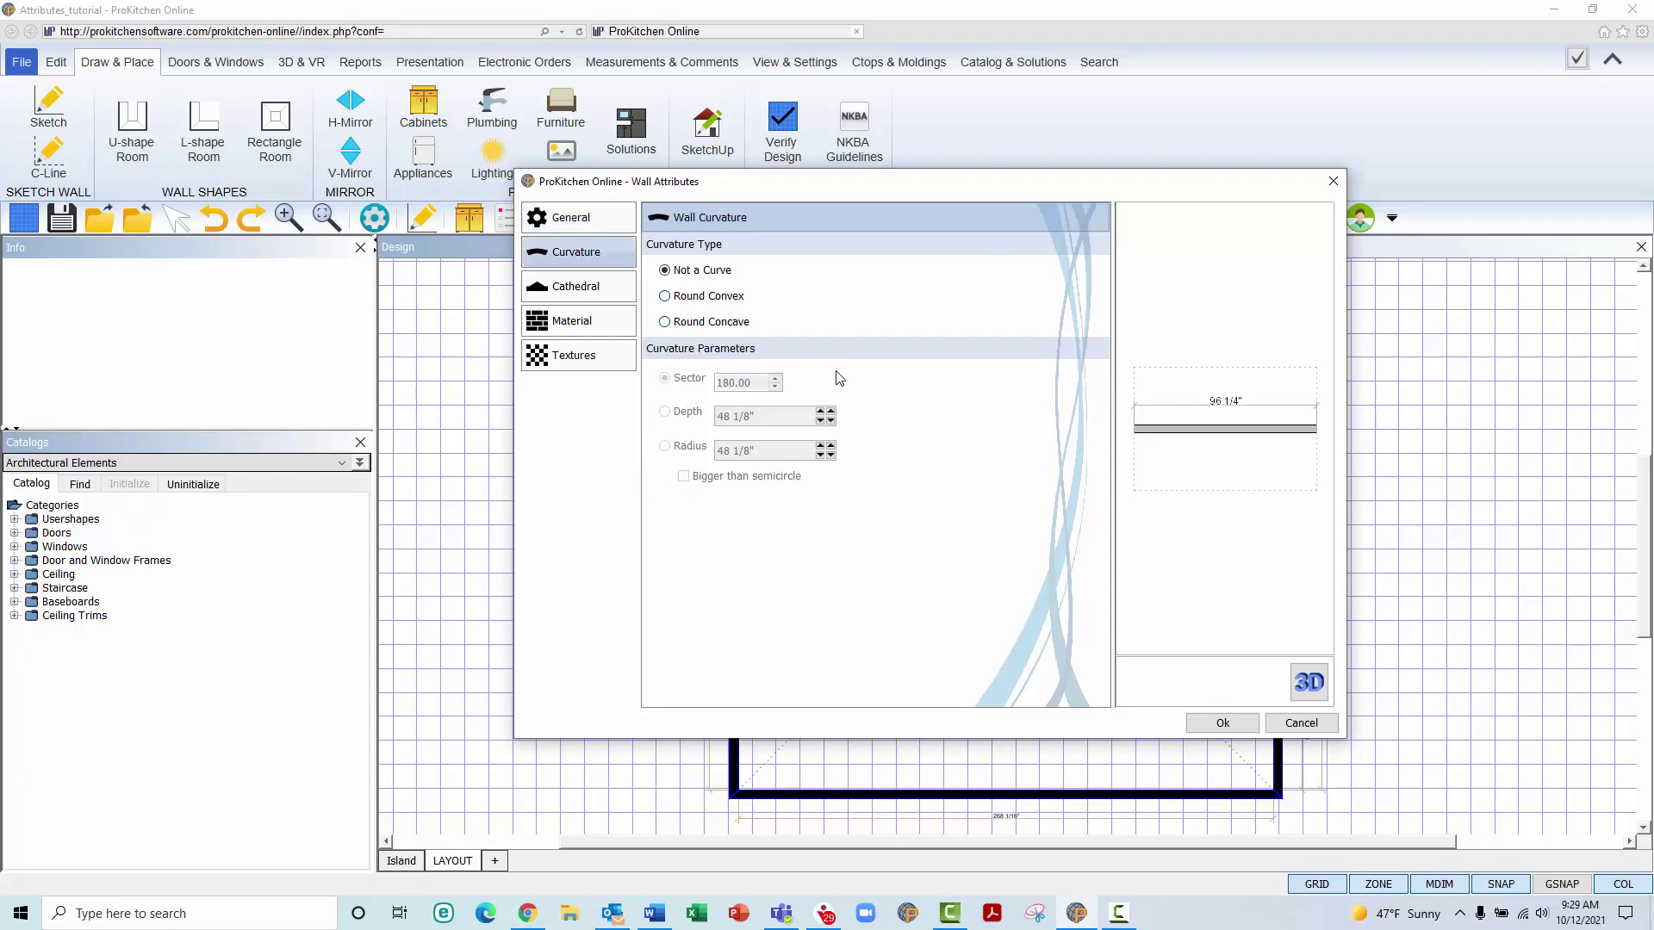
Close the partition wall's attributes and open the curvature settings of the room's bottom wall
click(1333, 184)
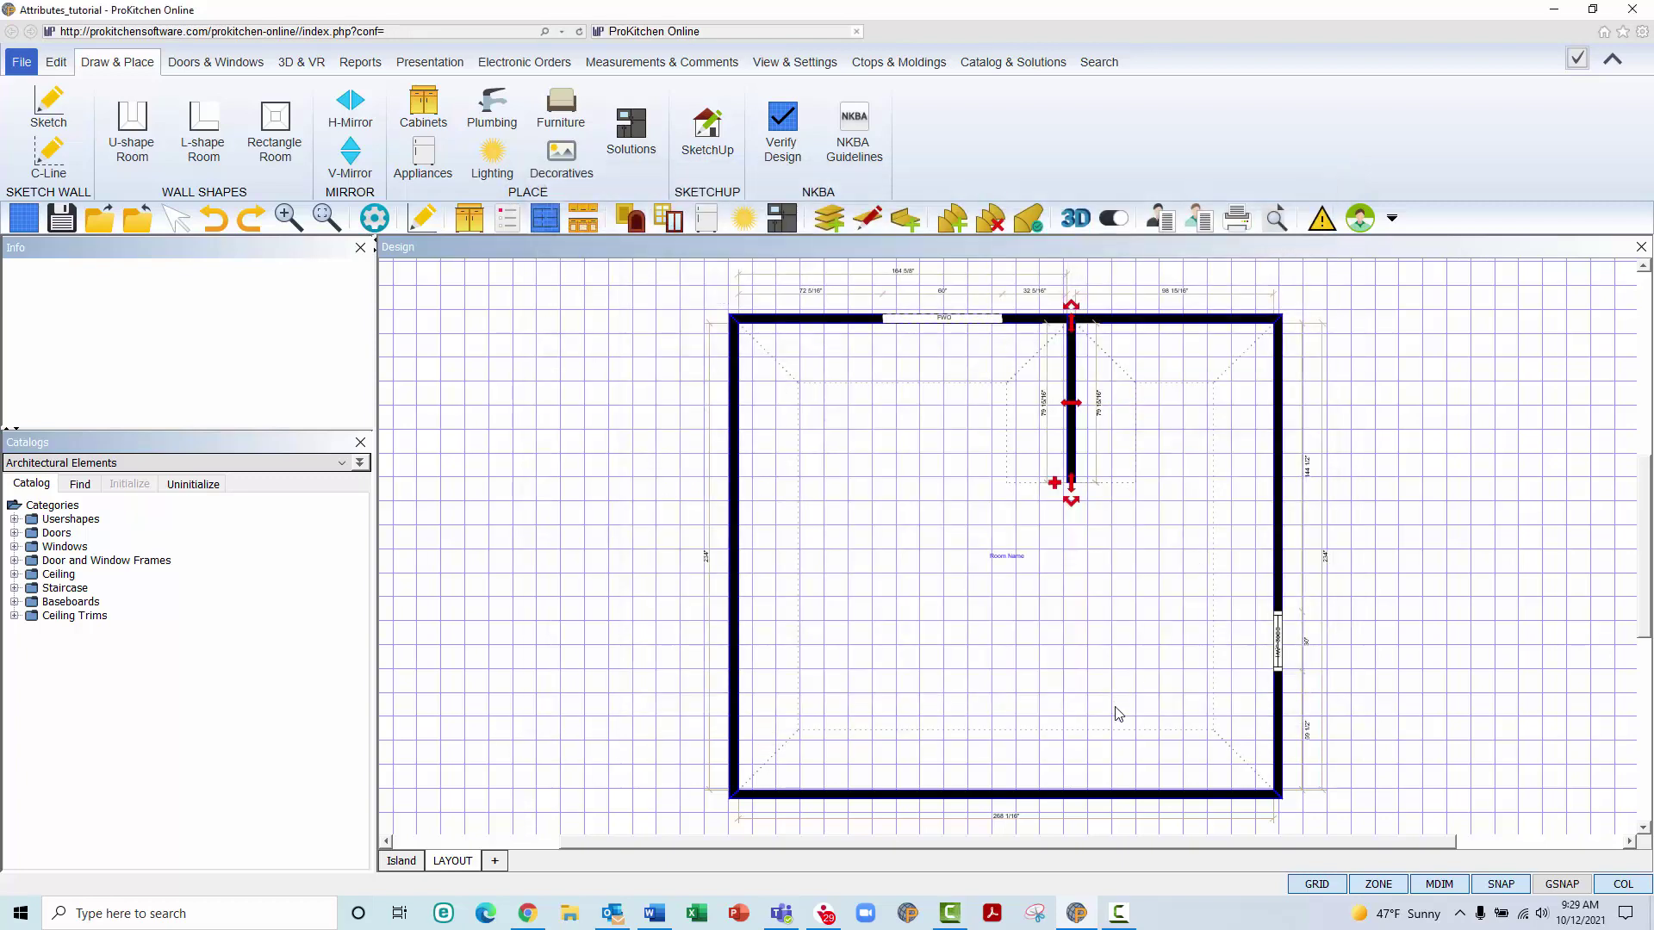
double_click(1108, 793)
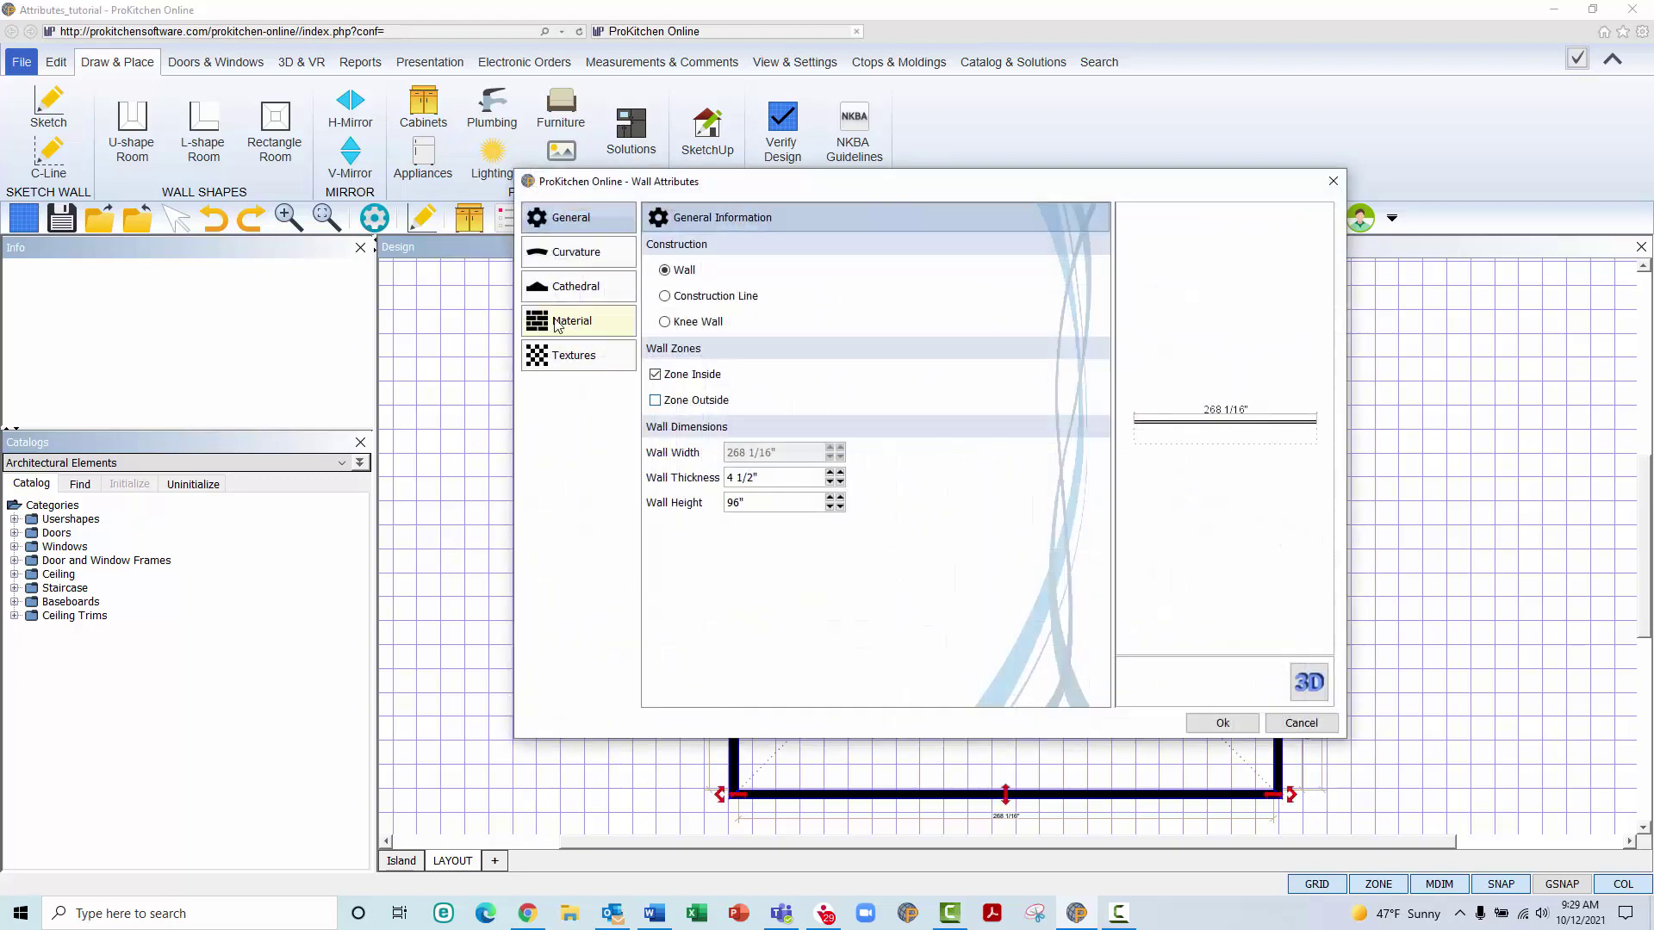
click(574, 252)
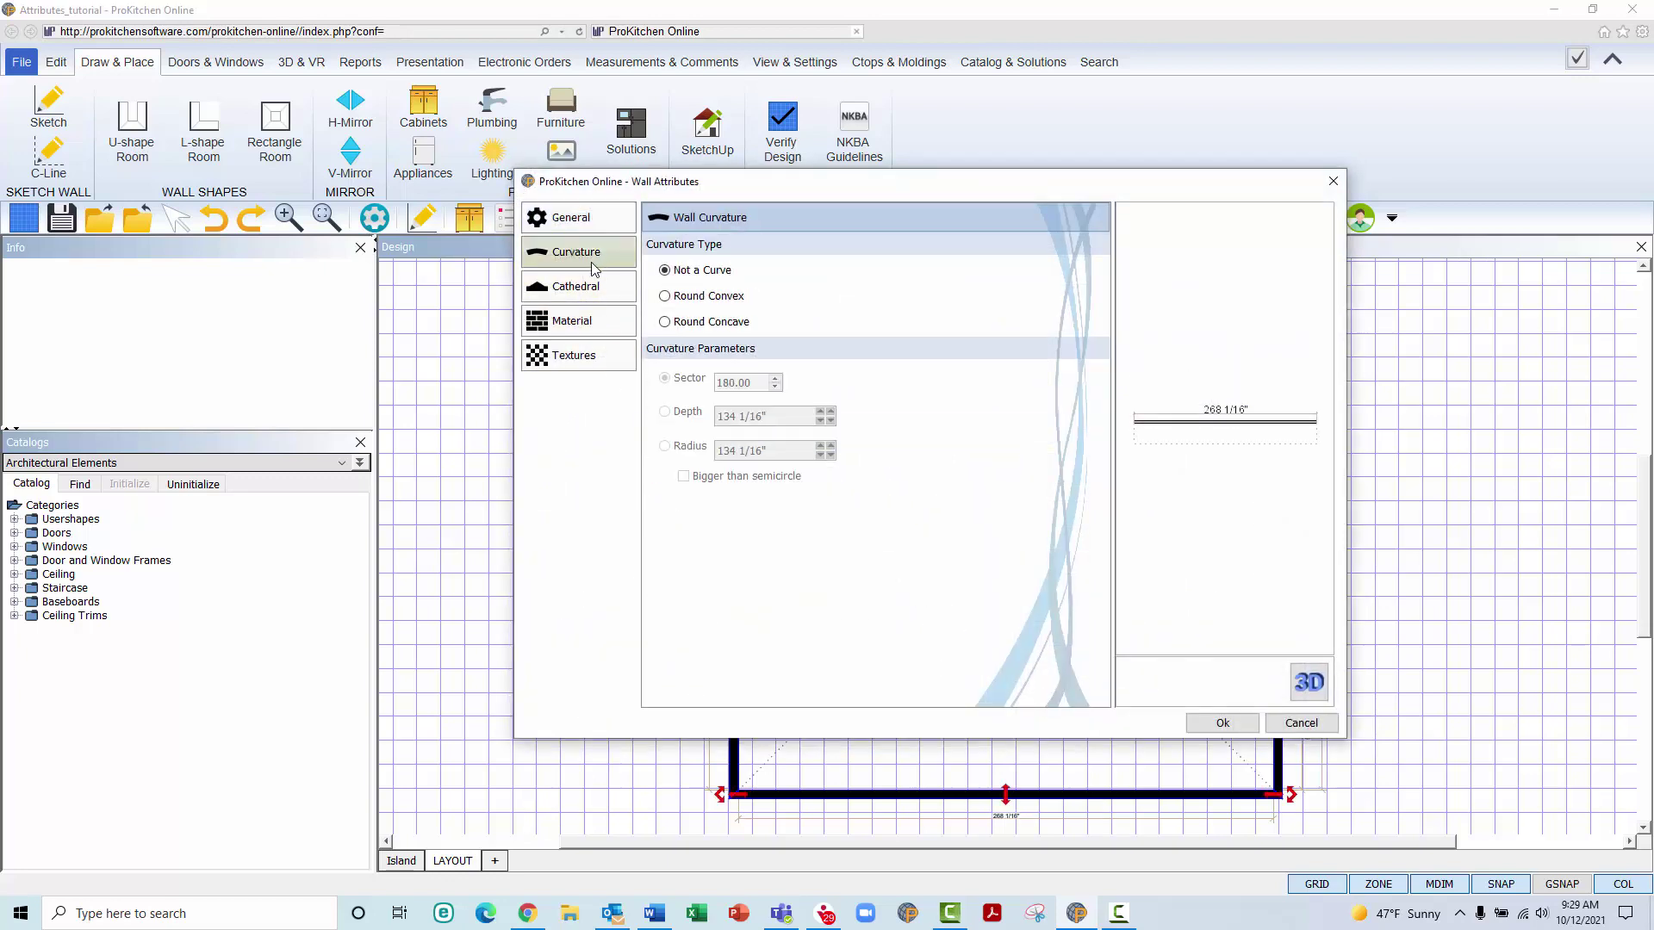
Try the Round Convex and Round Concave curvature types on the bottom wall and return it to Not a Curve
click(665, 296)
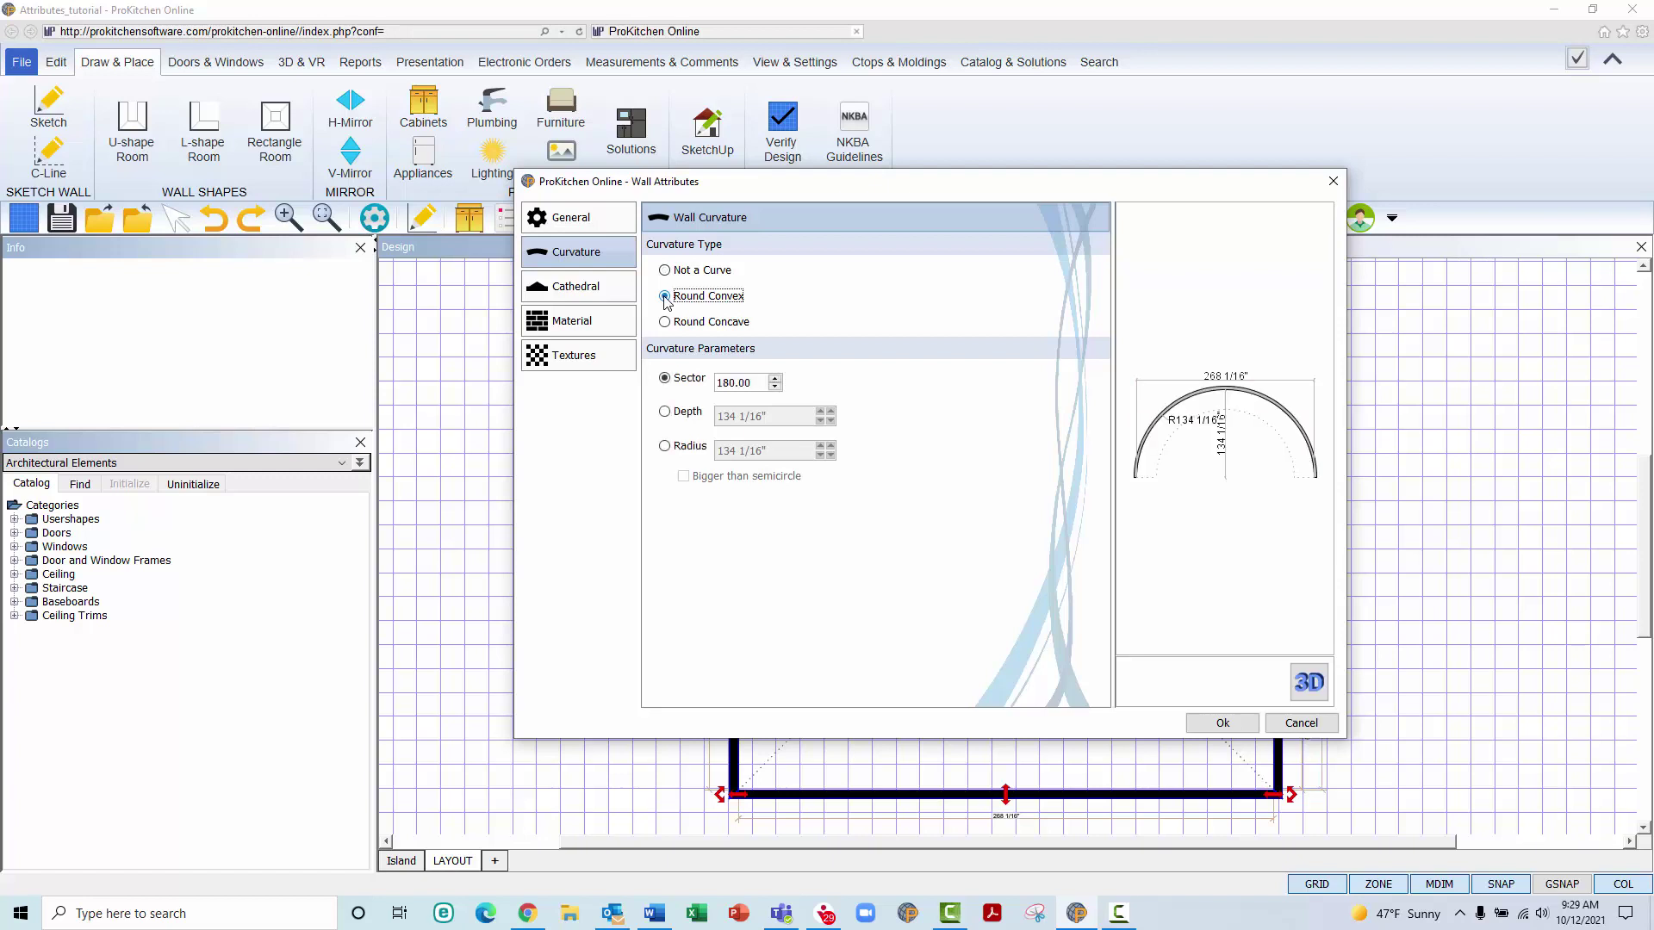
click(665, 323)
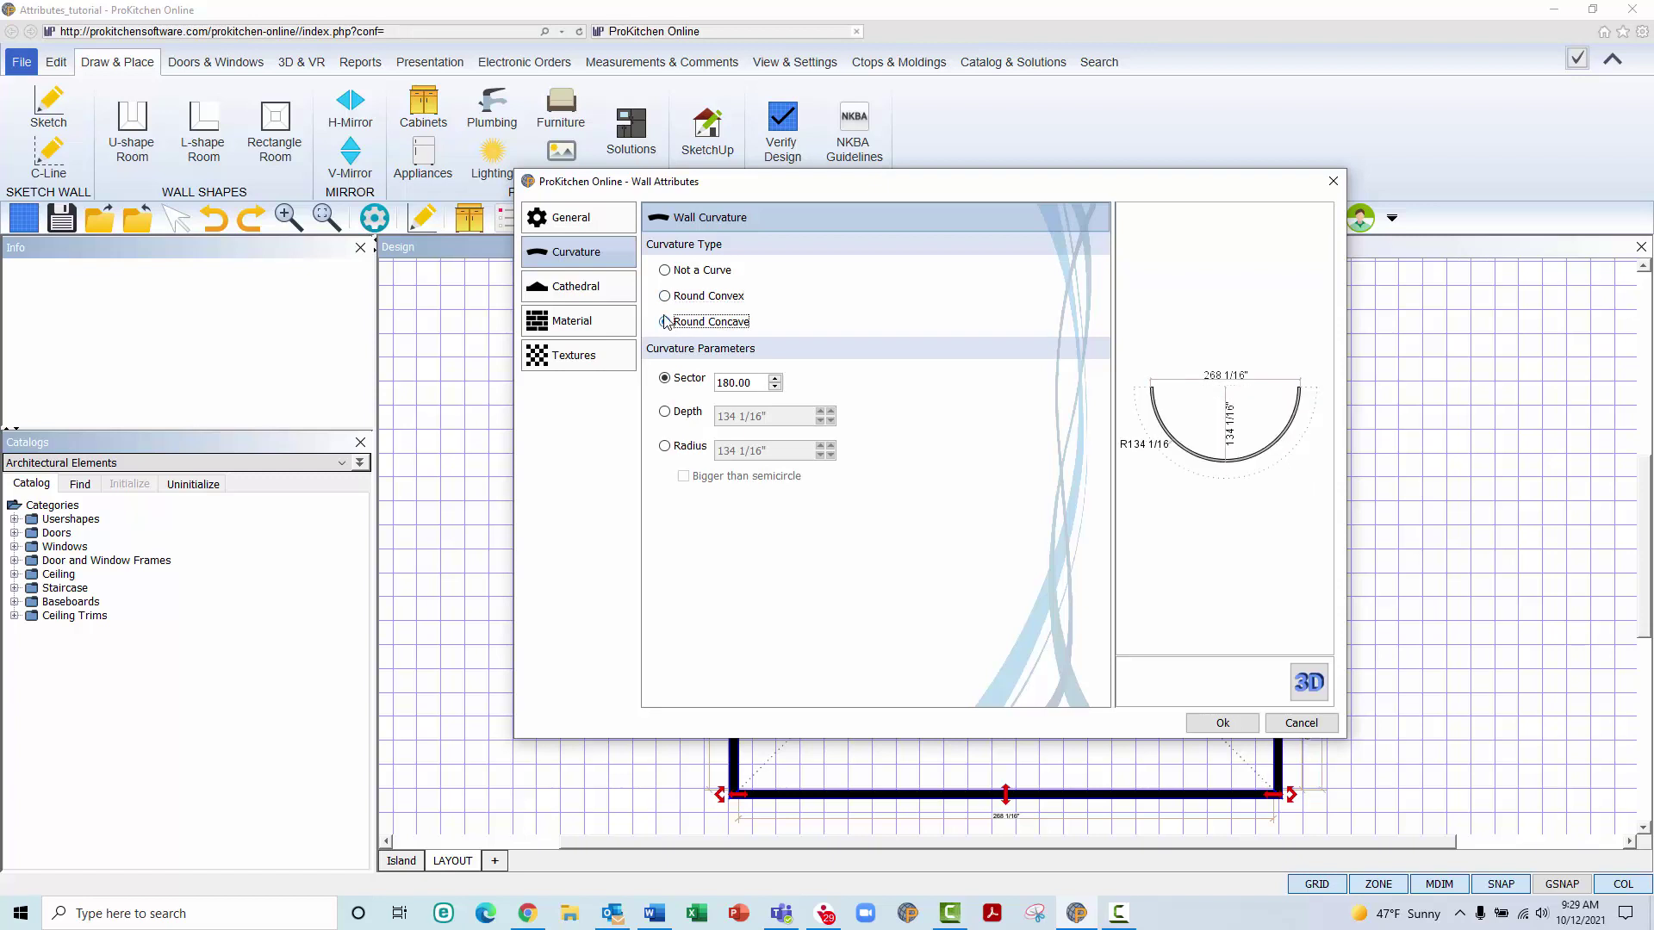
click(665, 270)
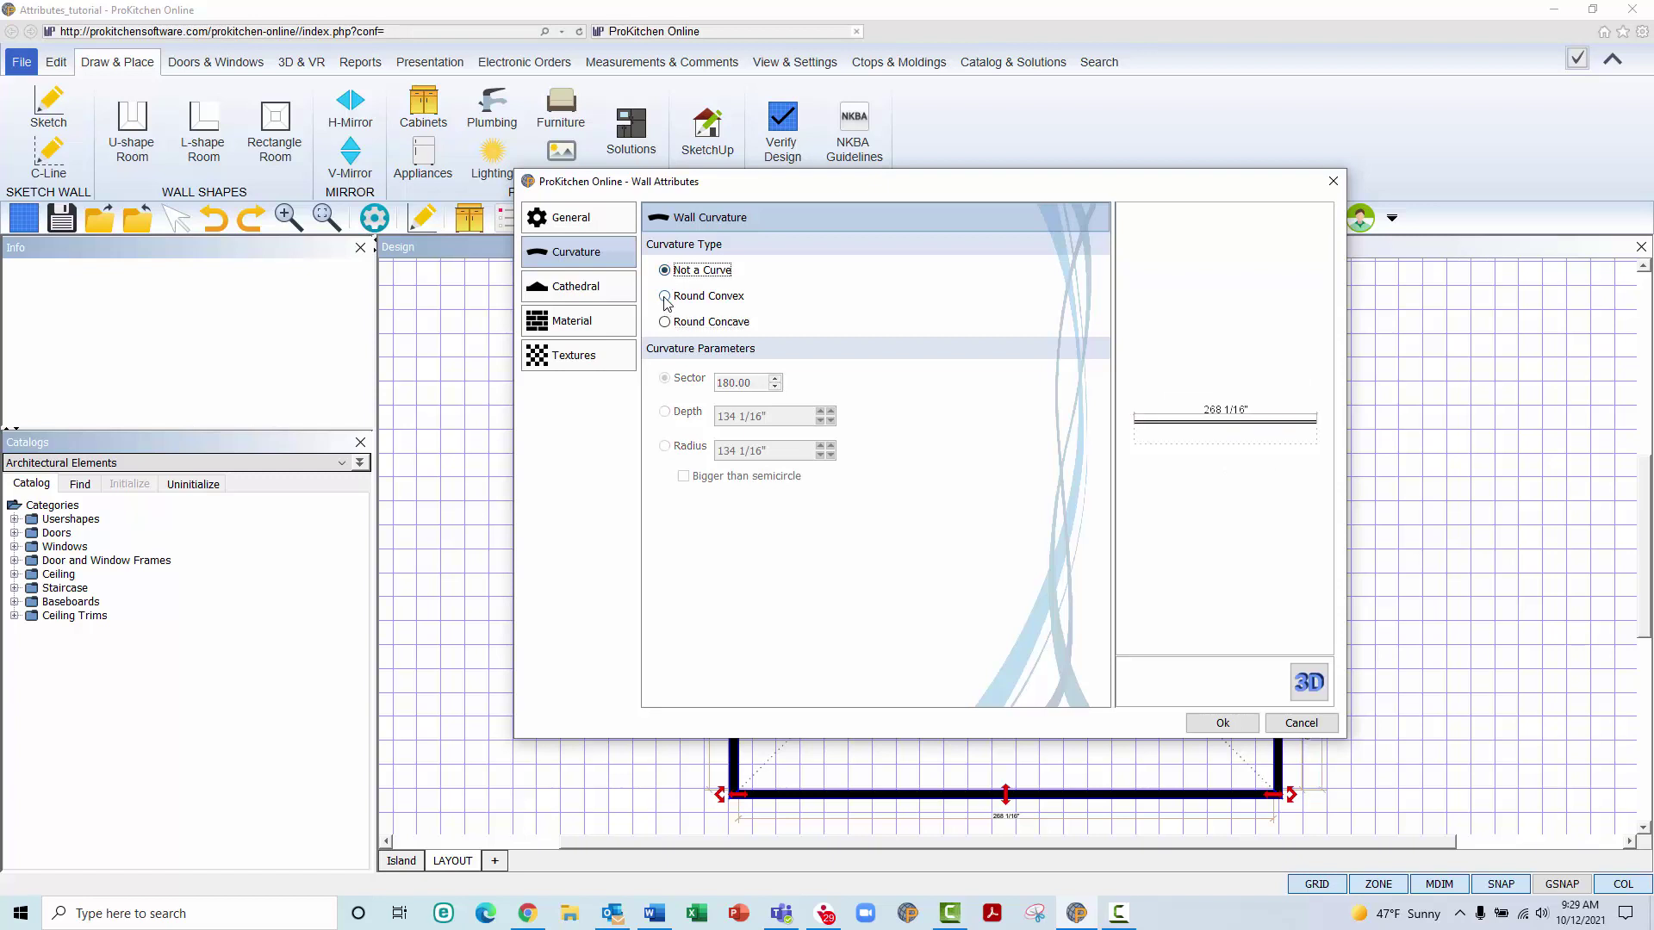
Make the bottom wall Round Convex with a curvature sector of 220
click(666, 297)
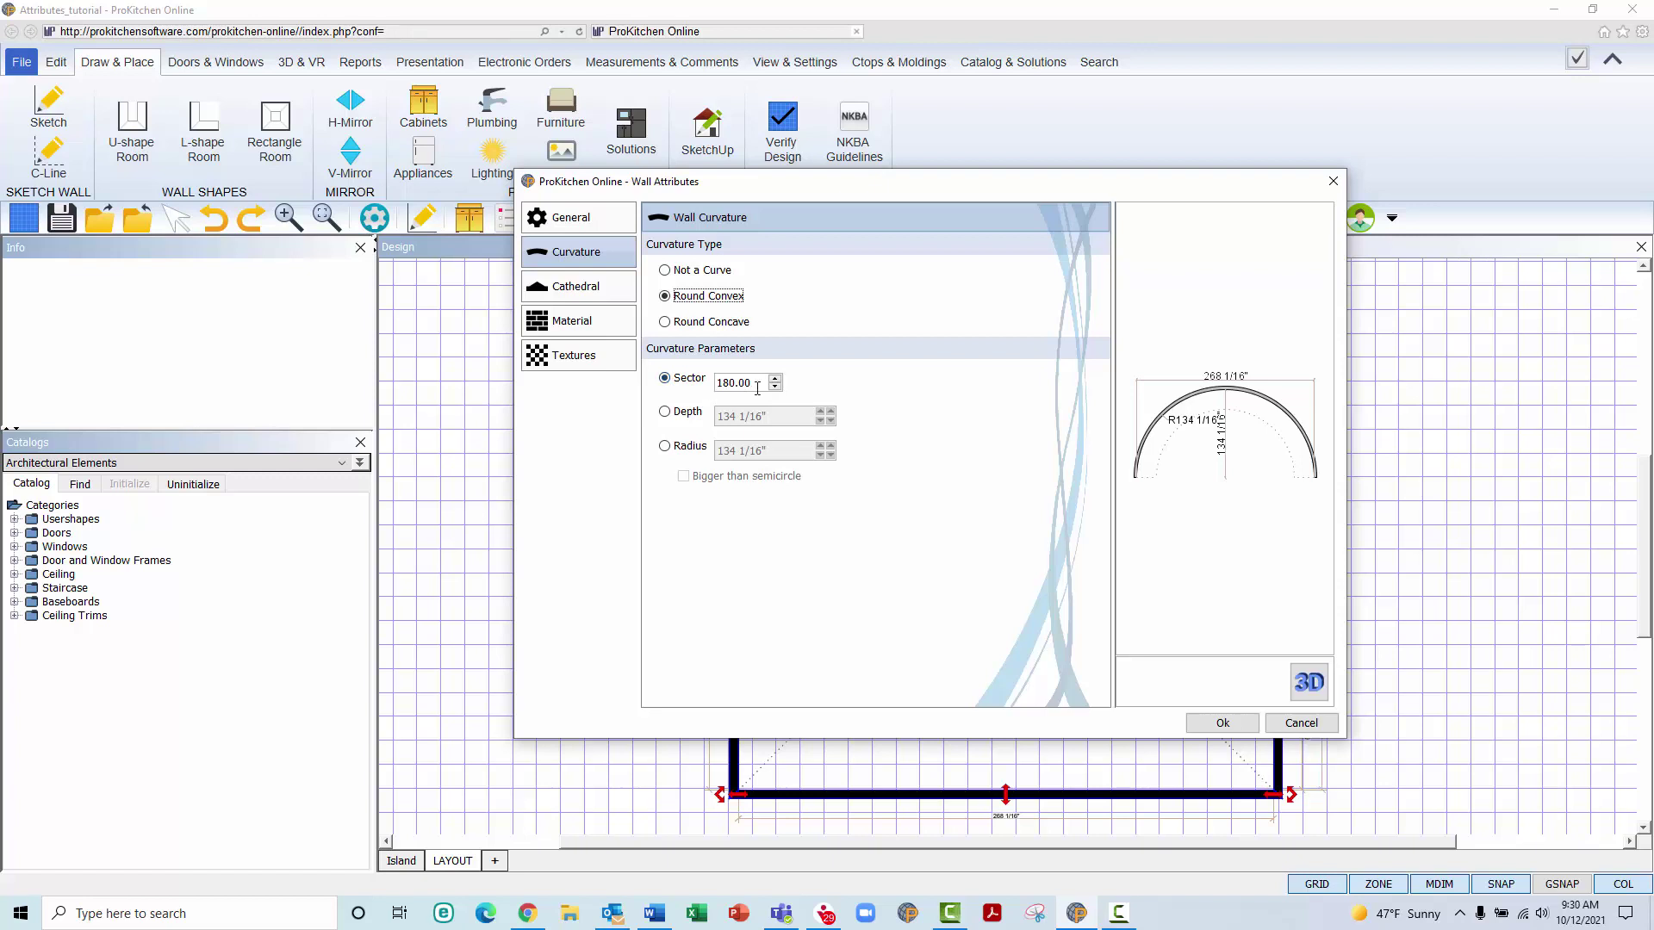
click(757, 385)
double_click(757, 385)
click(755, 383)
drag(758, 384, 704, 386)
text(220)
key(Tab)
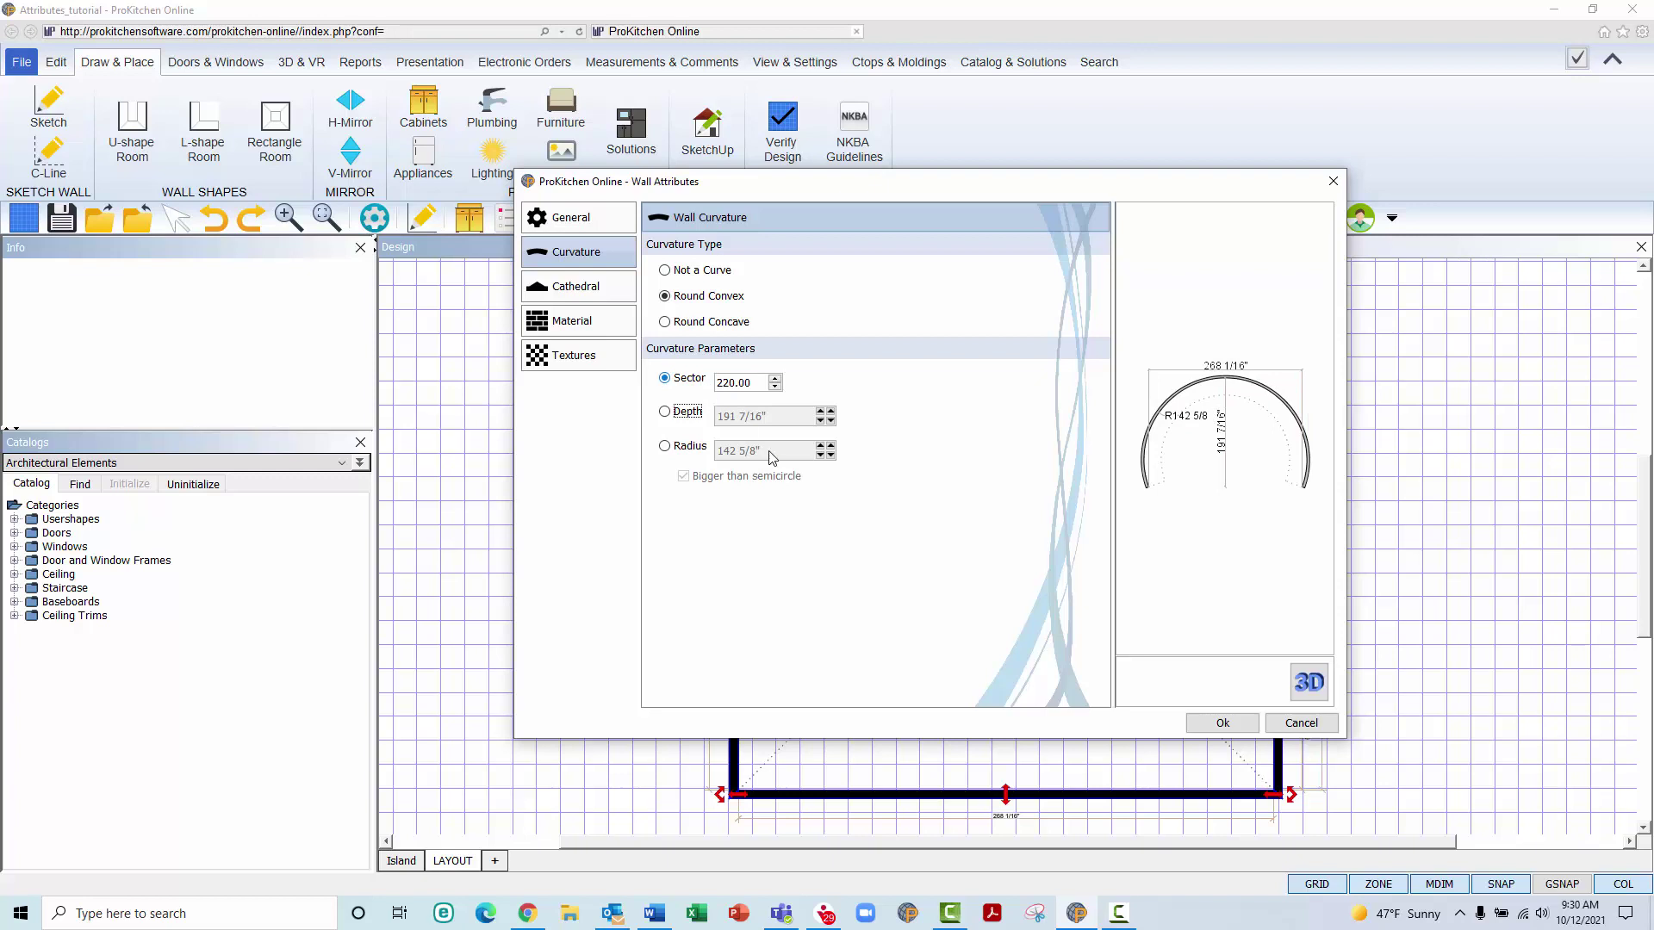
Define the convex wall's curvature by depth and set the depth to 120"
click(664, 412)
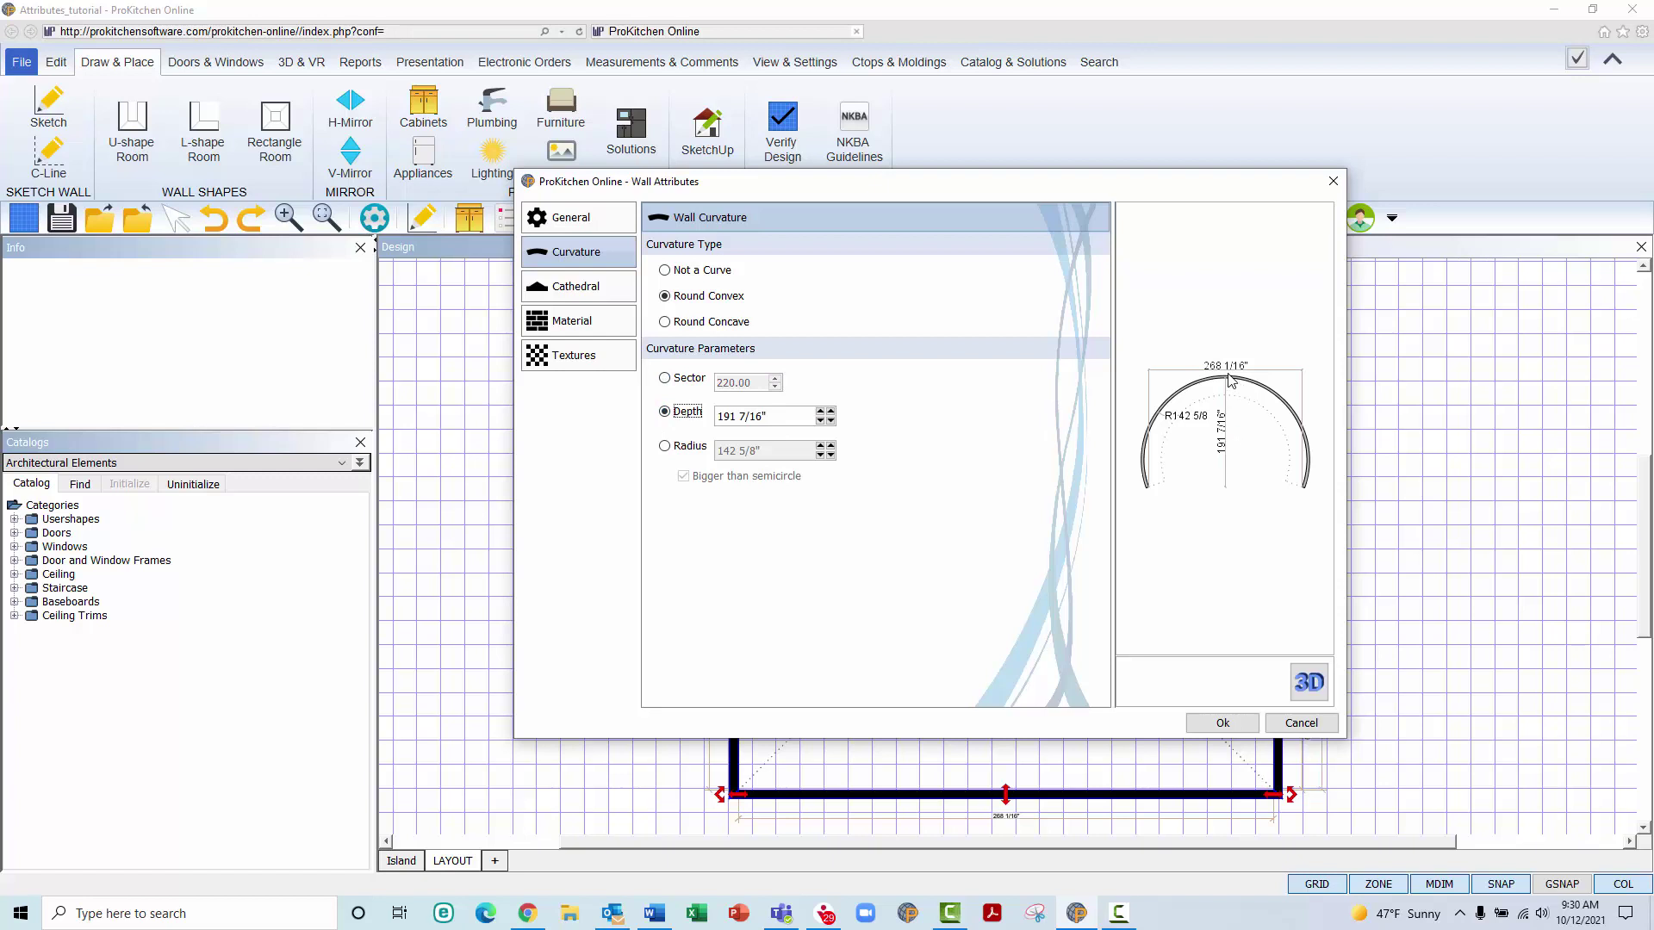
drag(817, 417, 703, 419)
text(120)
key(Return)
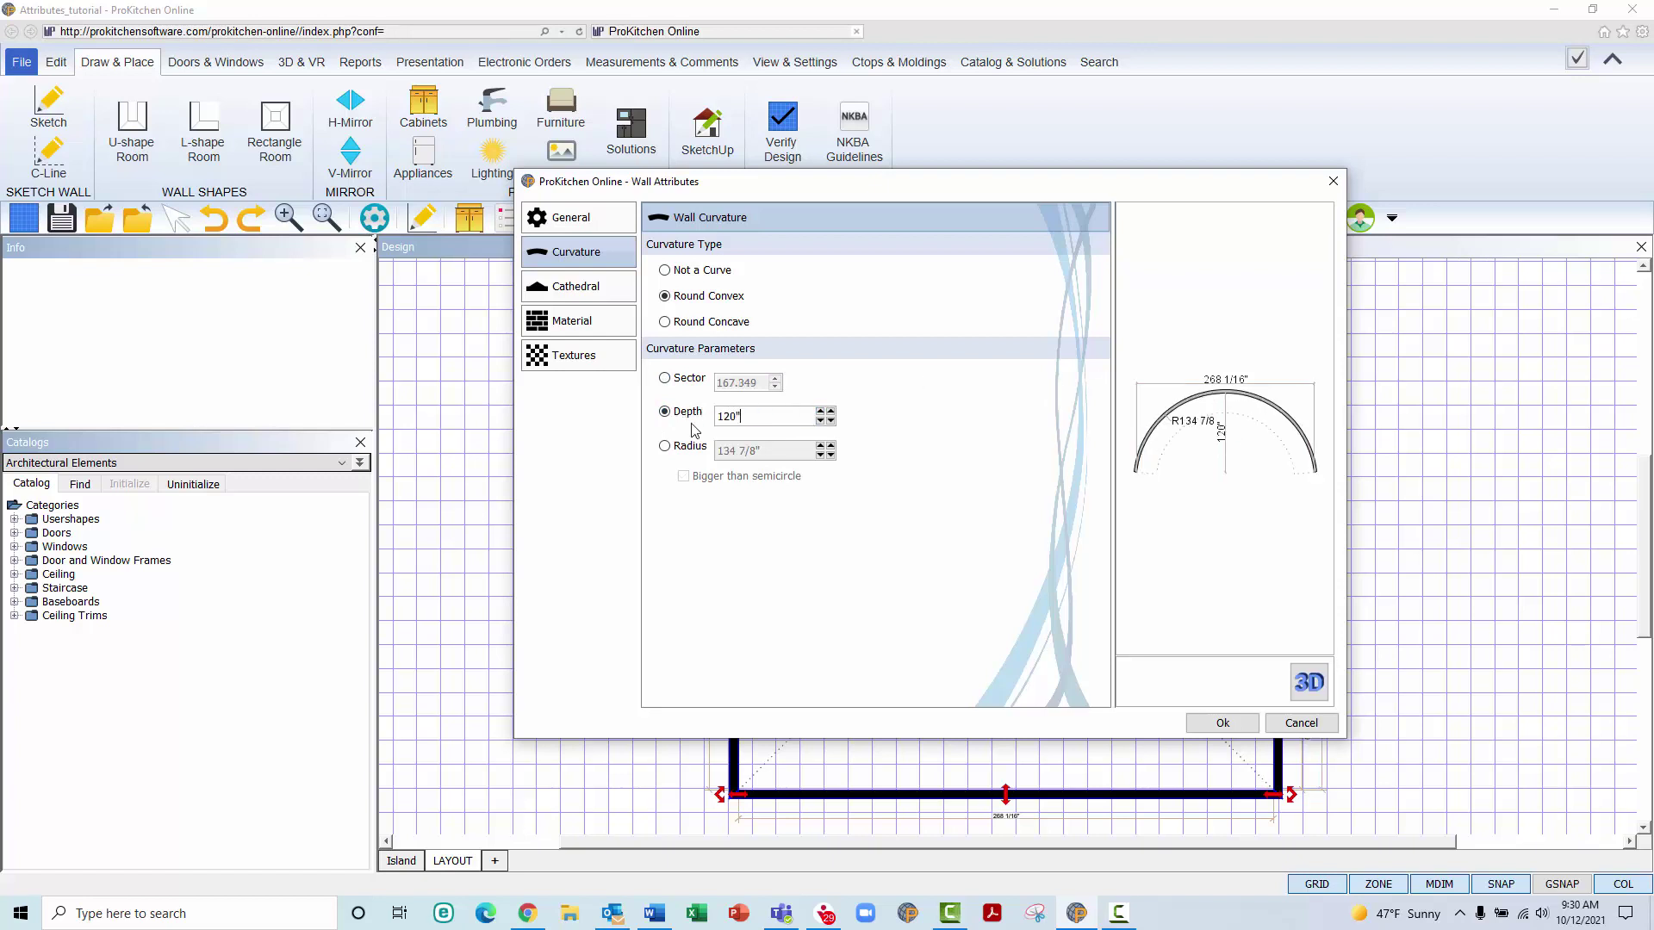
Try a curvature radius of 147" with Bigger than semicircle enabled, and reset the wall to Not a Curve
click(666, 447)
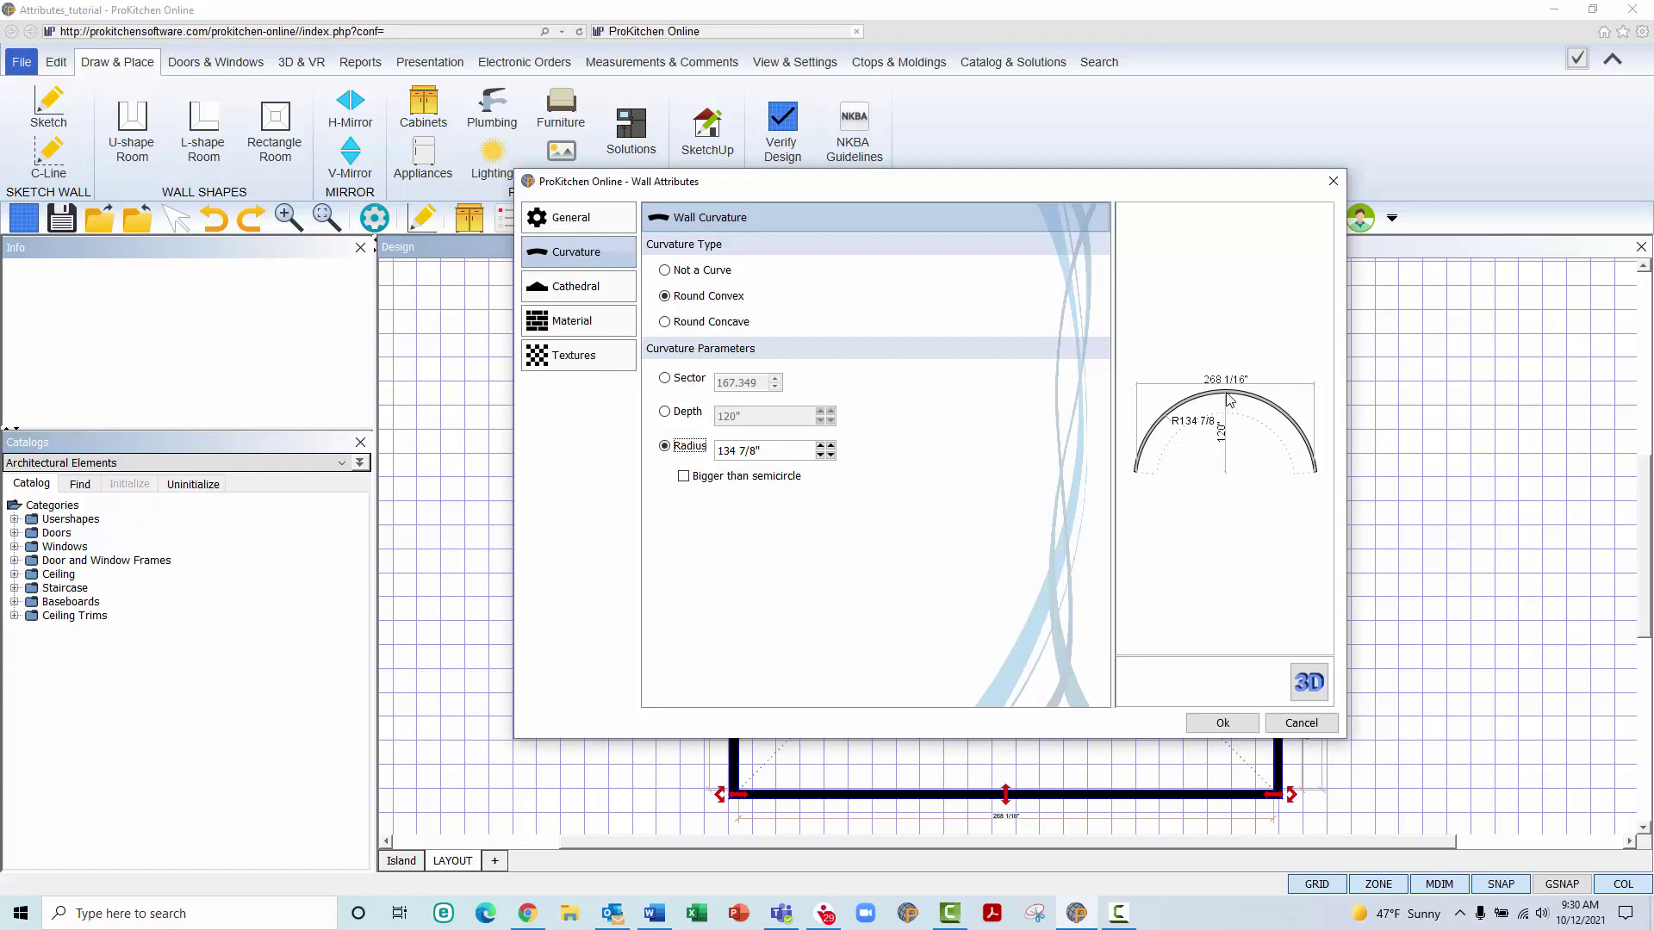
drag(761, 450, 702, 441)
text(147)
key(Tab)
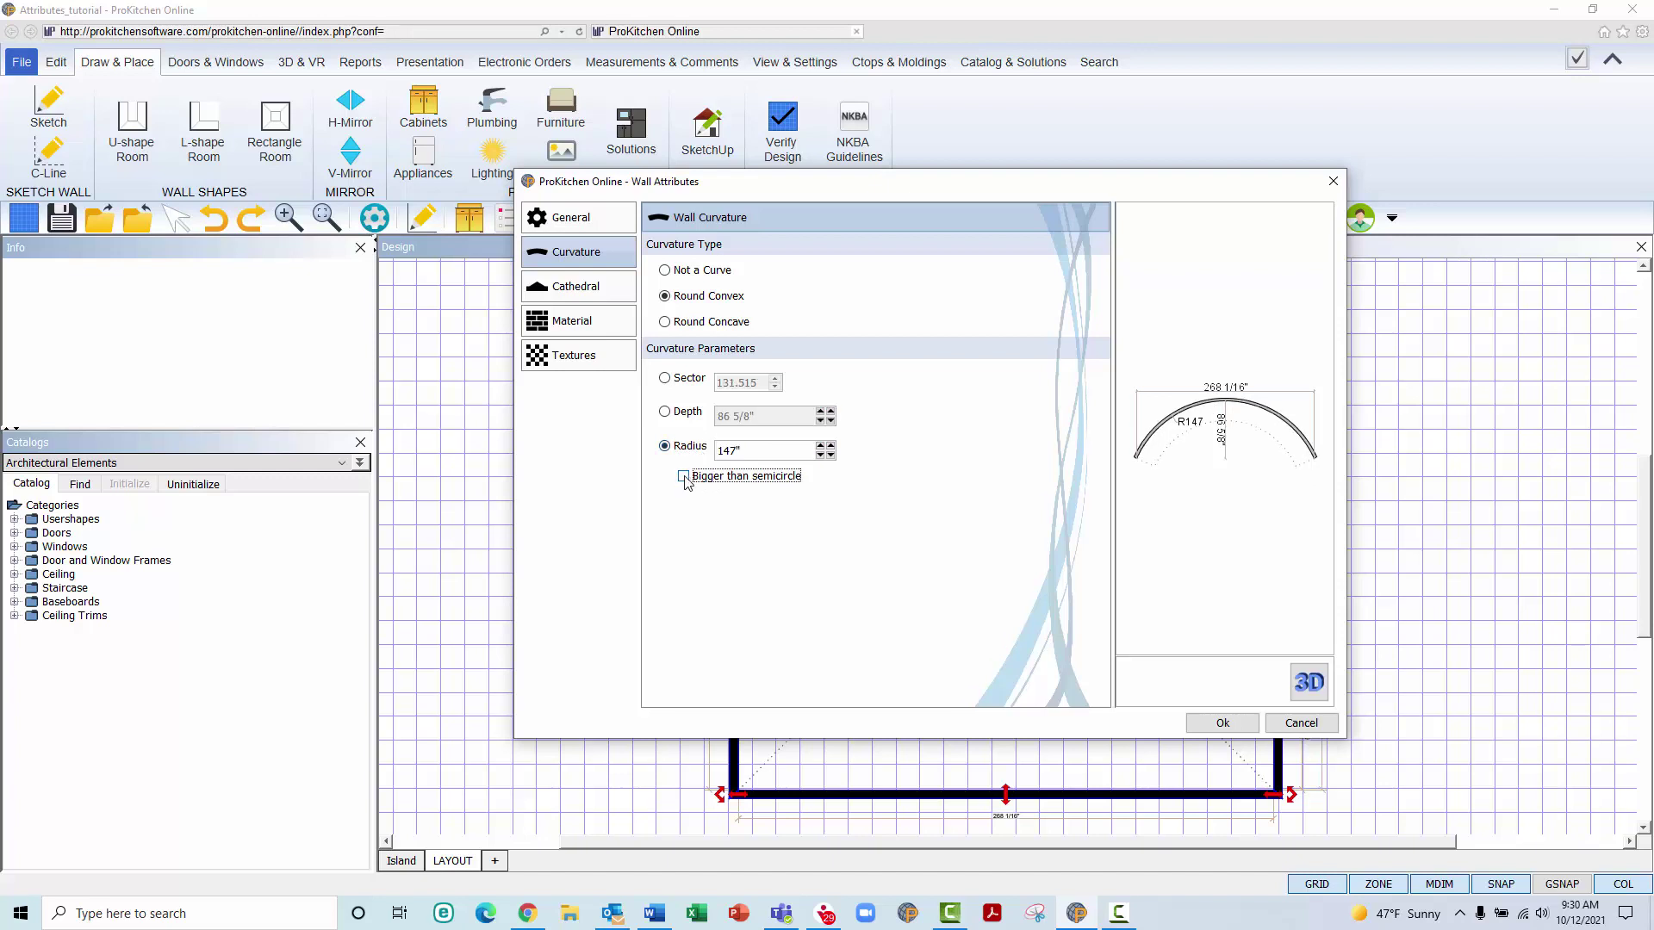
click(684, 477)
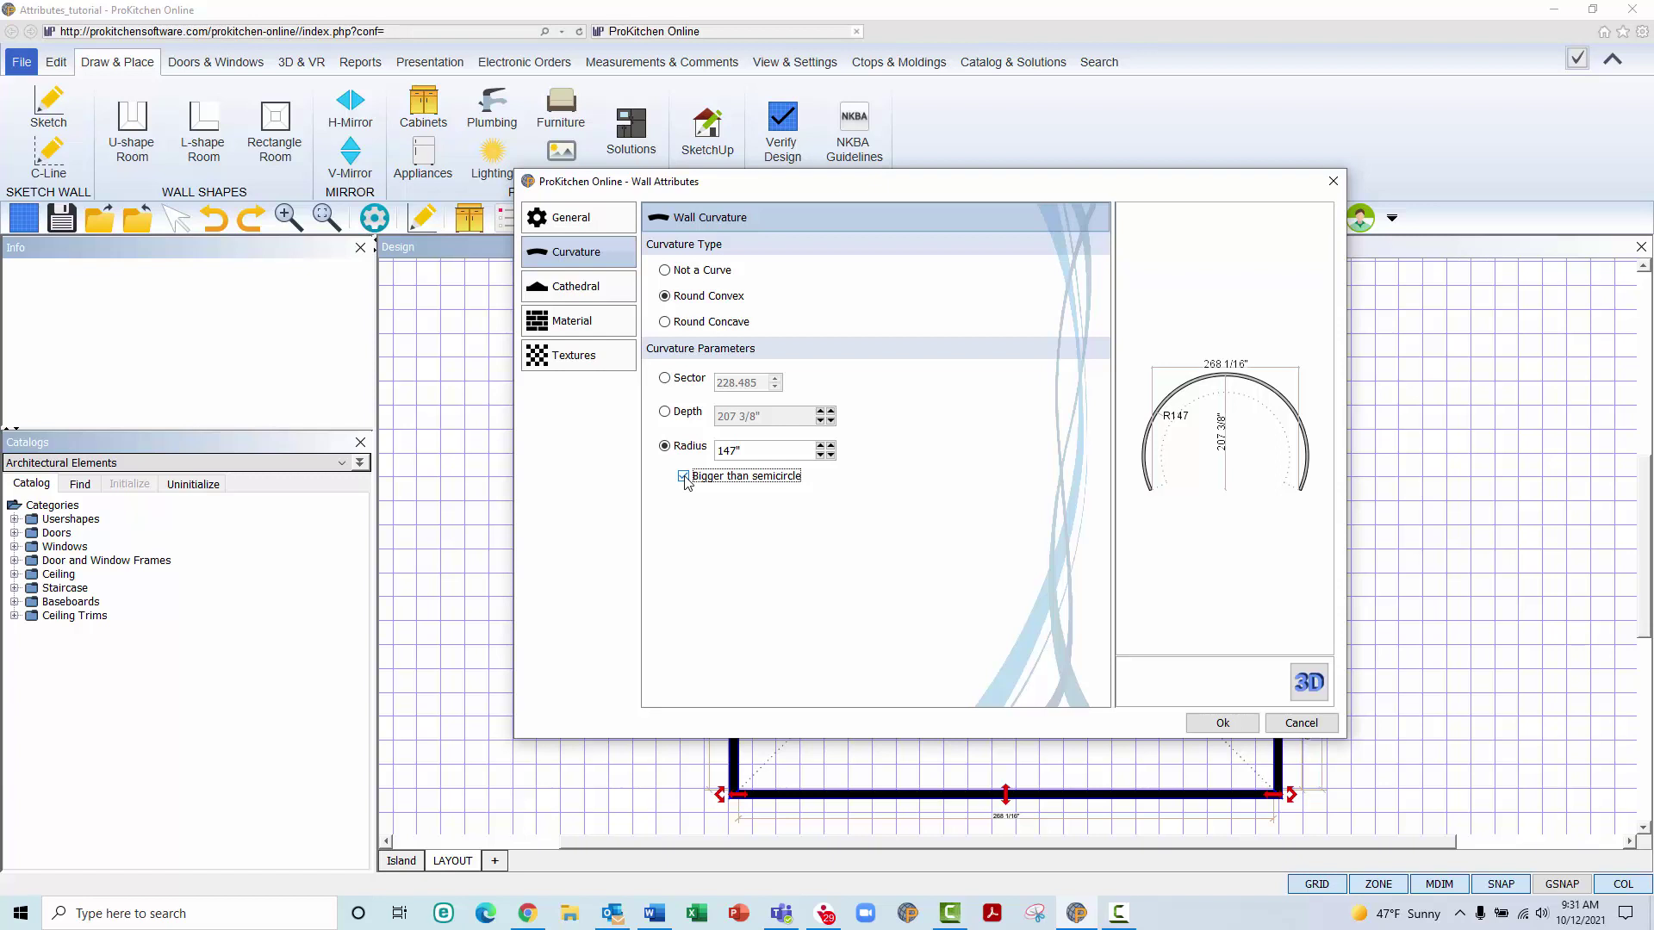
click(665, 270)
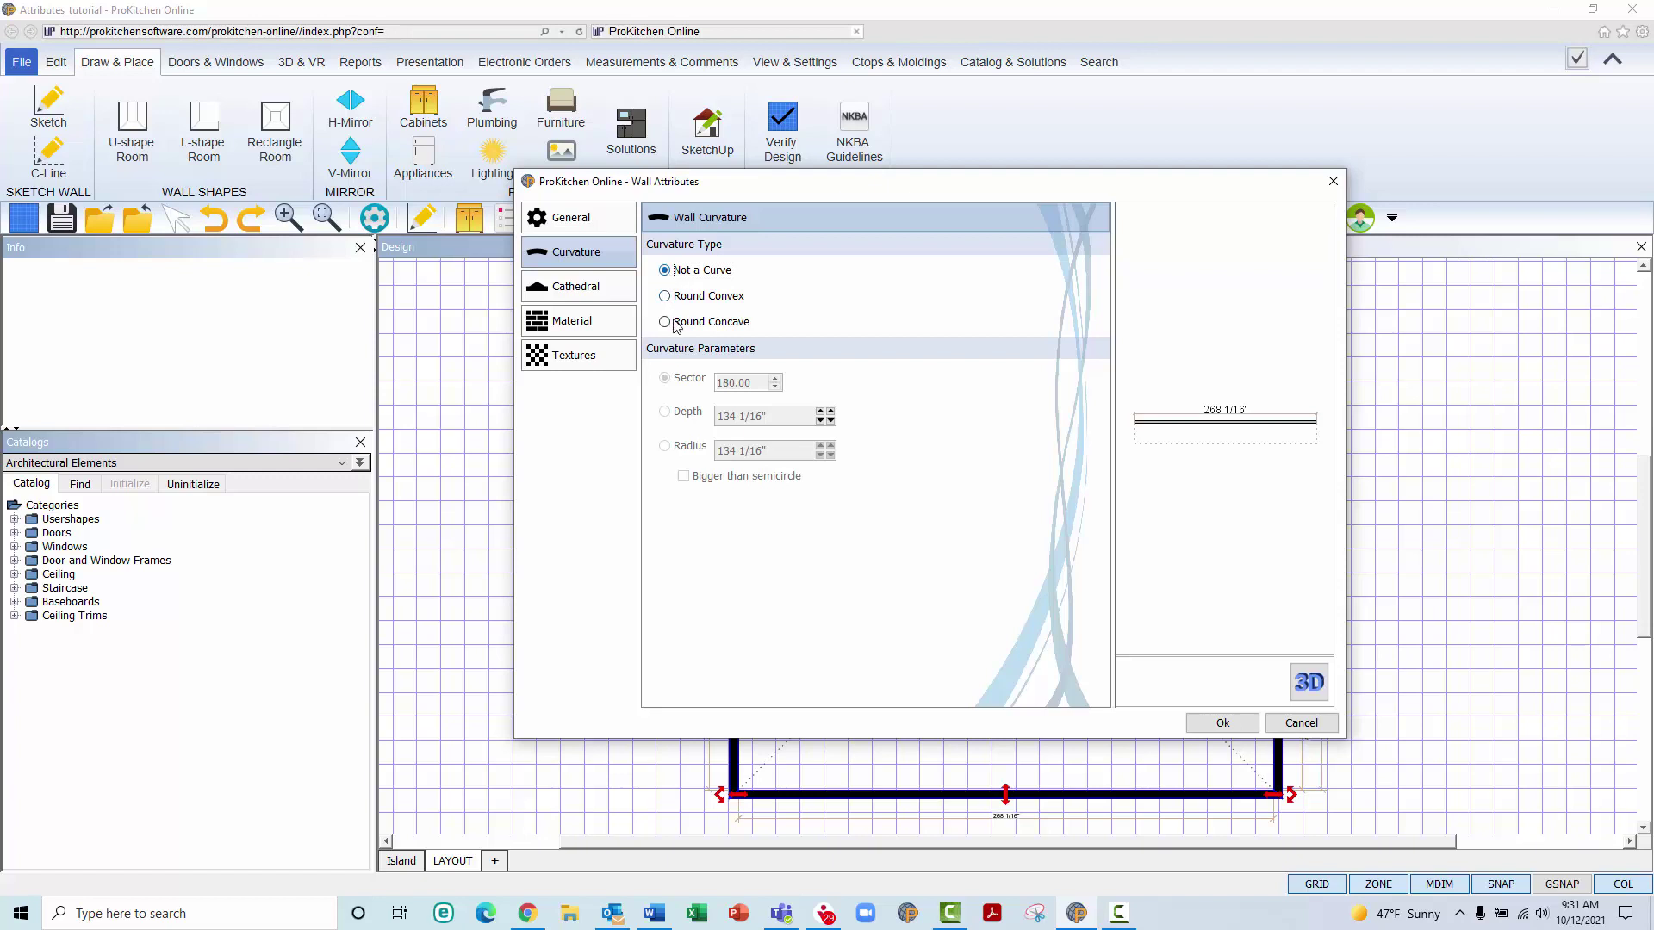
Give the bottom wall a Slope cathedral top with vault position 146" and vault height 27"
click(610, 301)
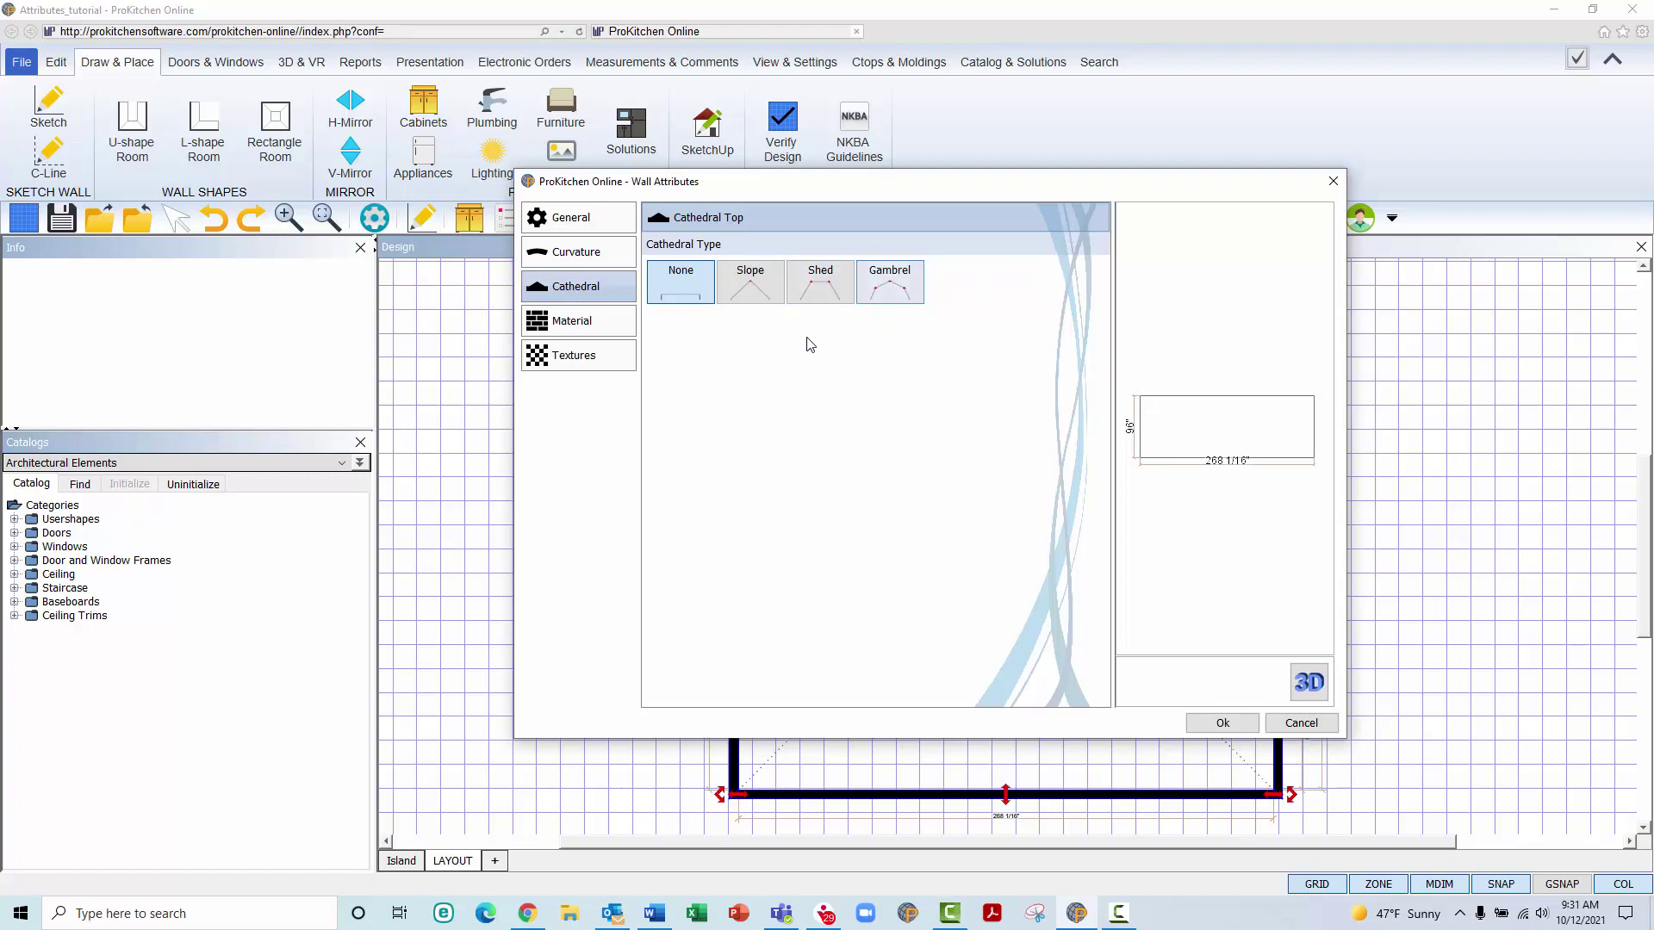
click(743, 293)
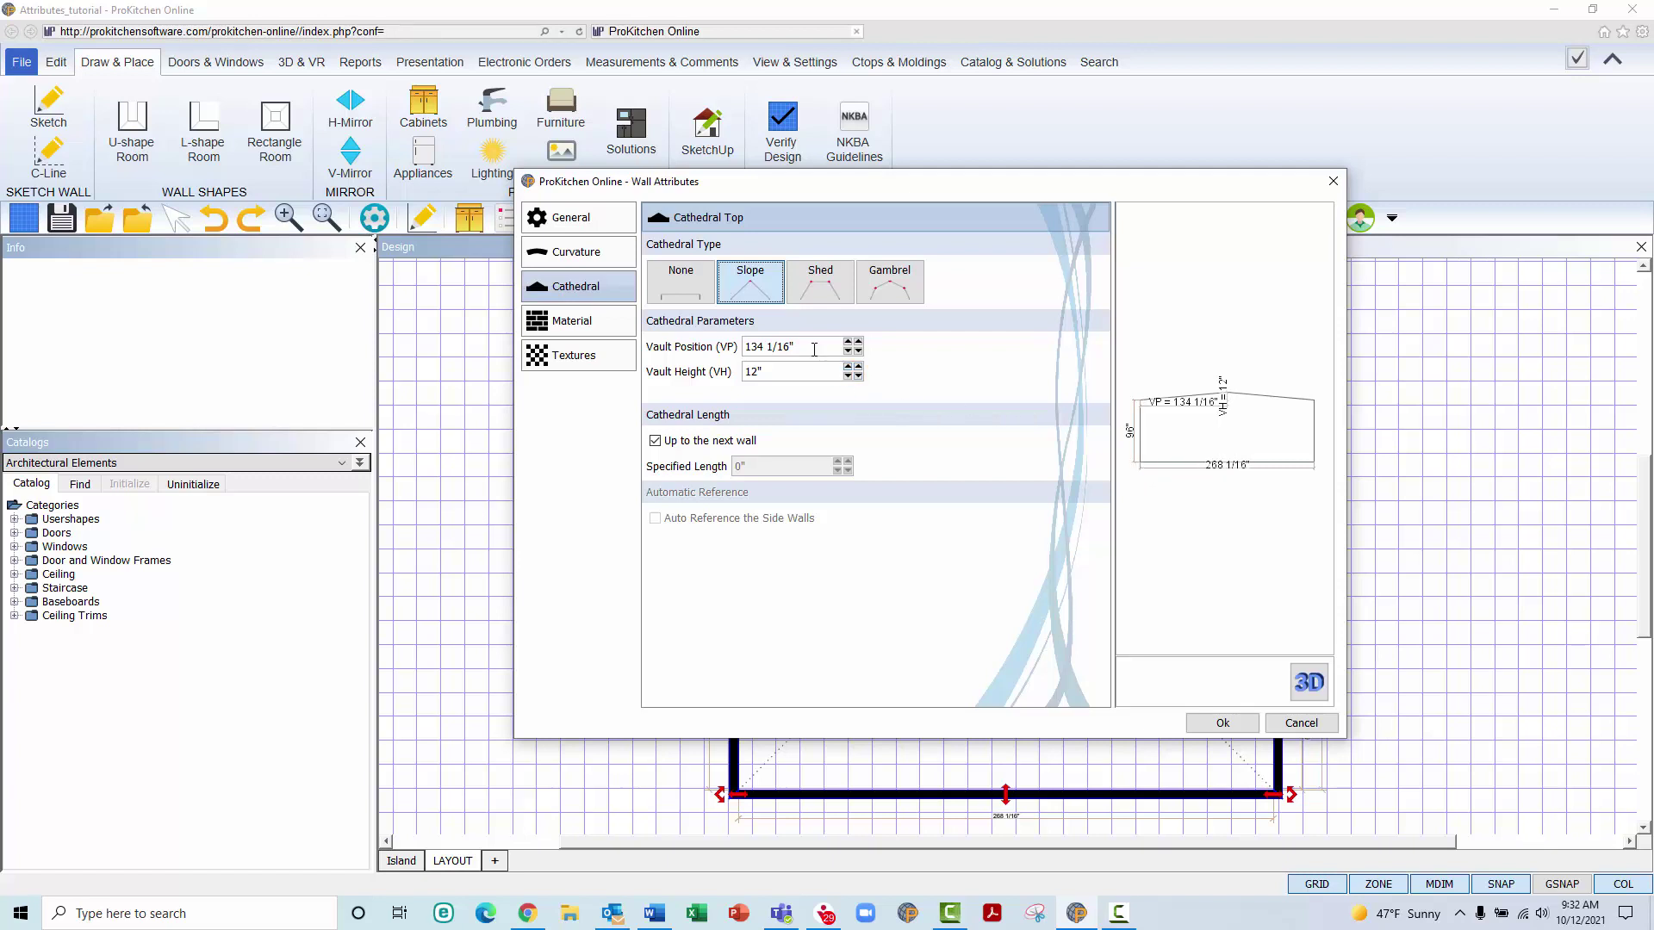
drag(814, 350, 743, 348)
text(146)
key(Tab)
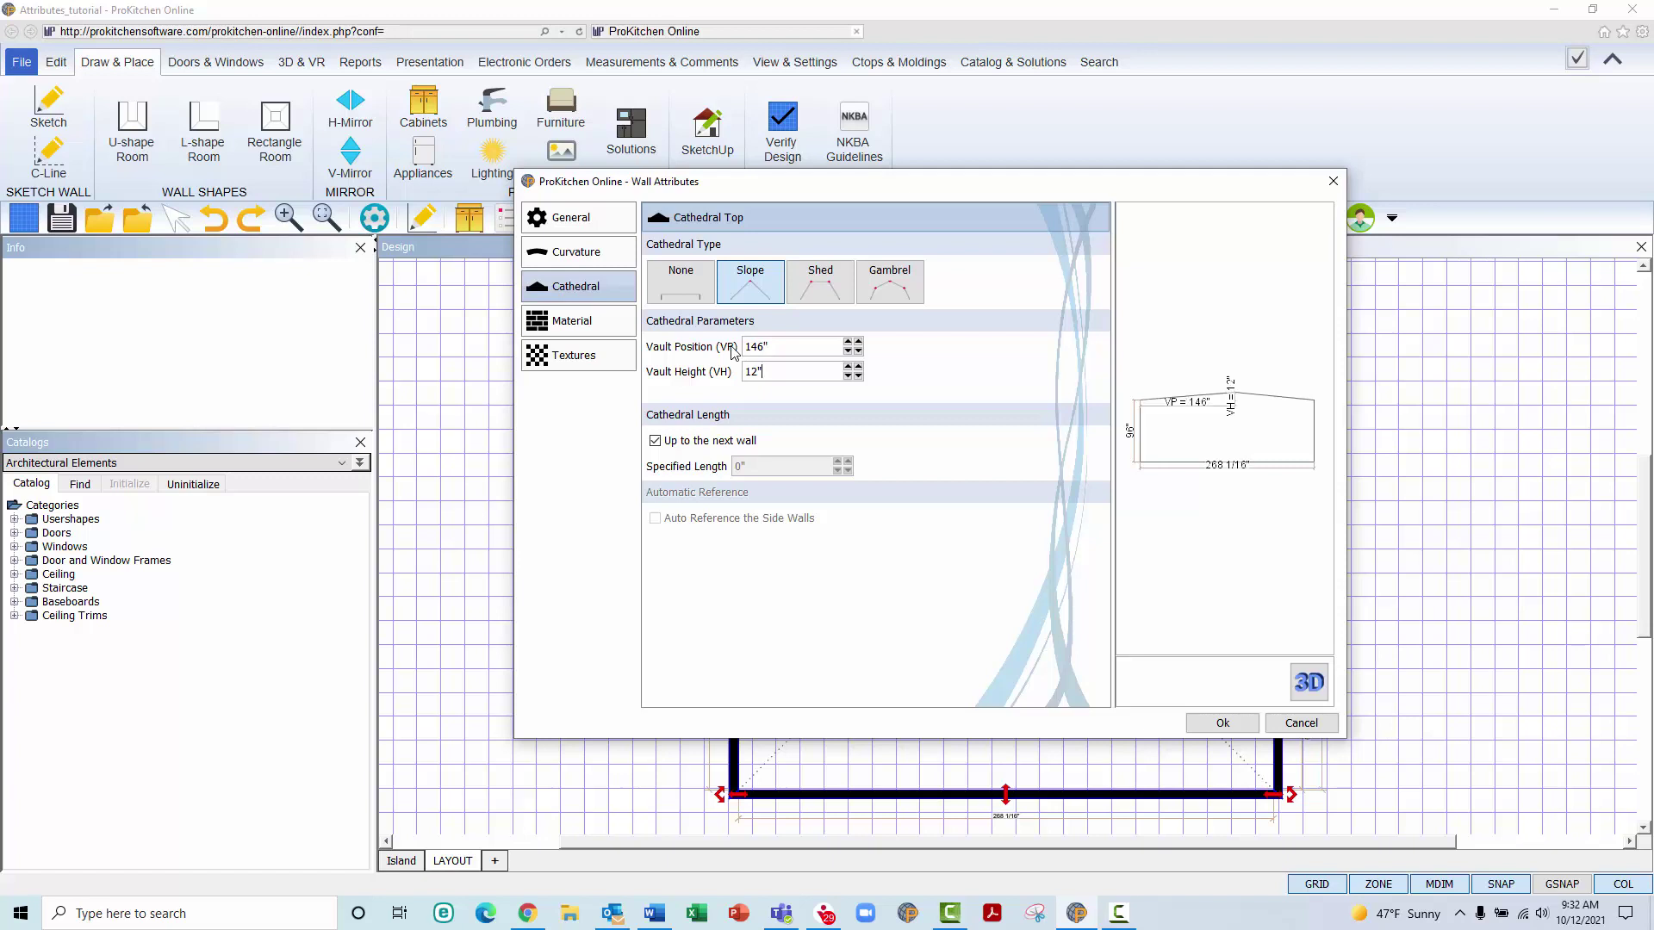
double_click(775, 375)
text(27)
key(Tab)
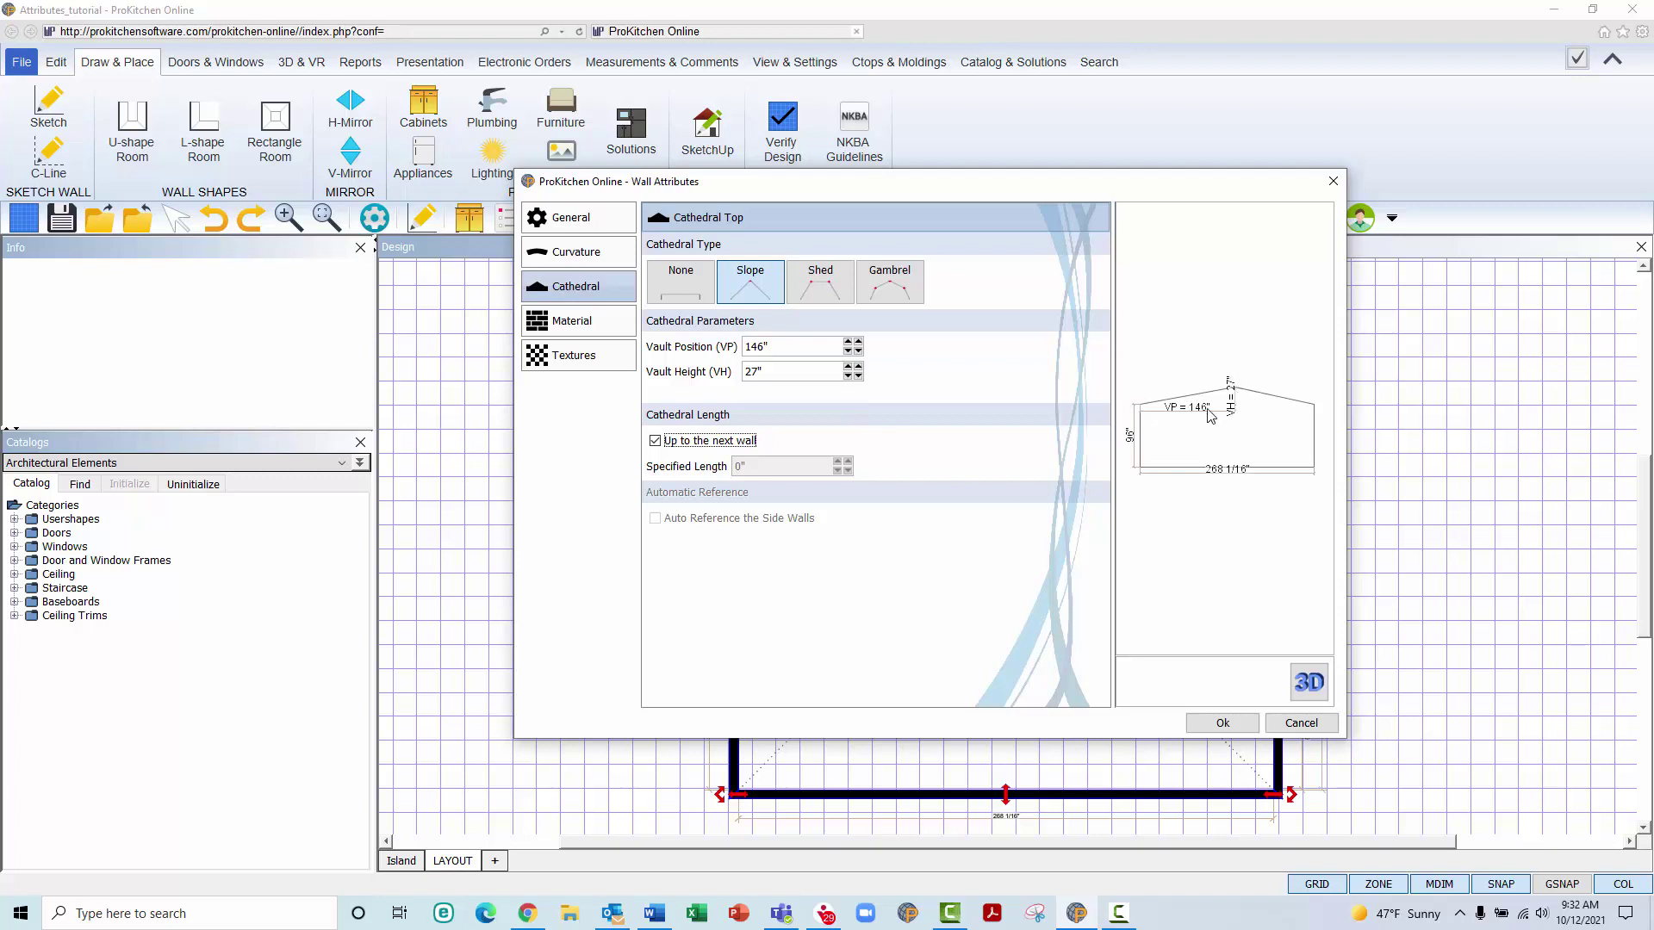
Try a specified cathedral length of 96" for the slope, and restore the length to Up to the next wall
click(656, 442)
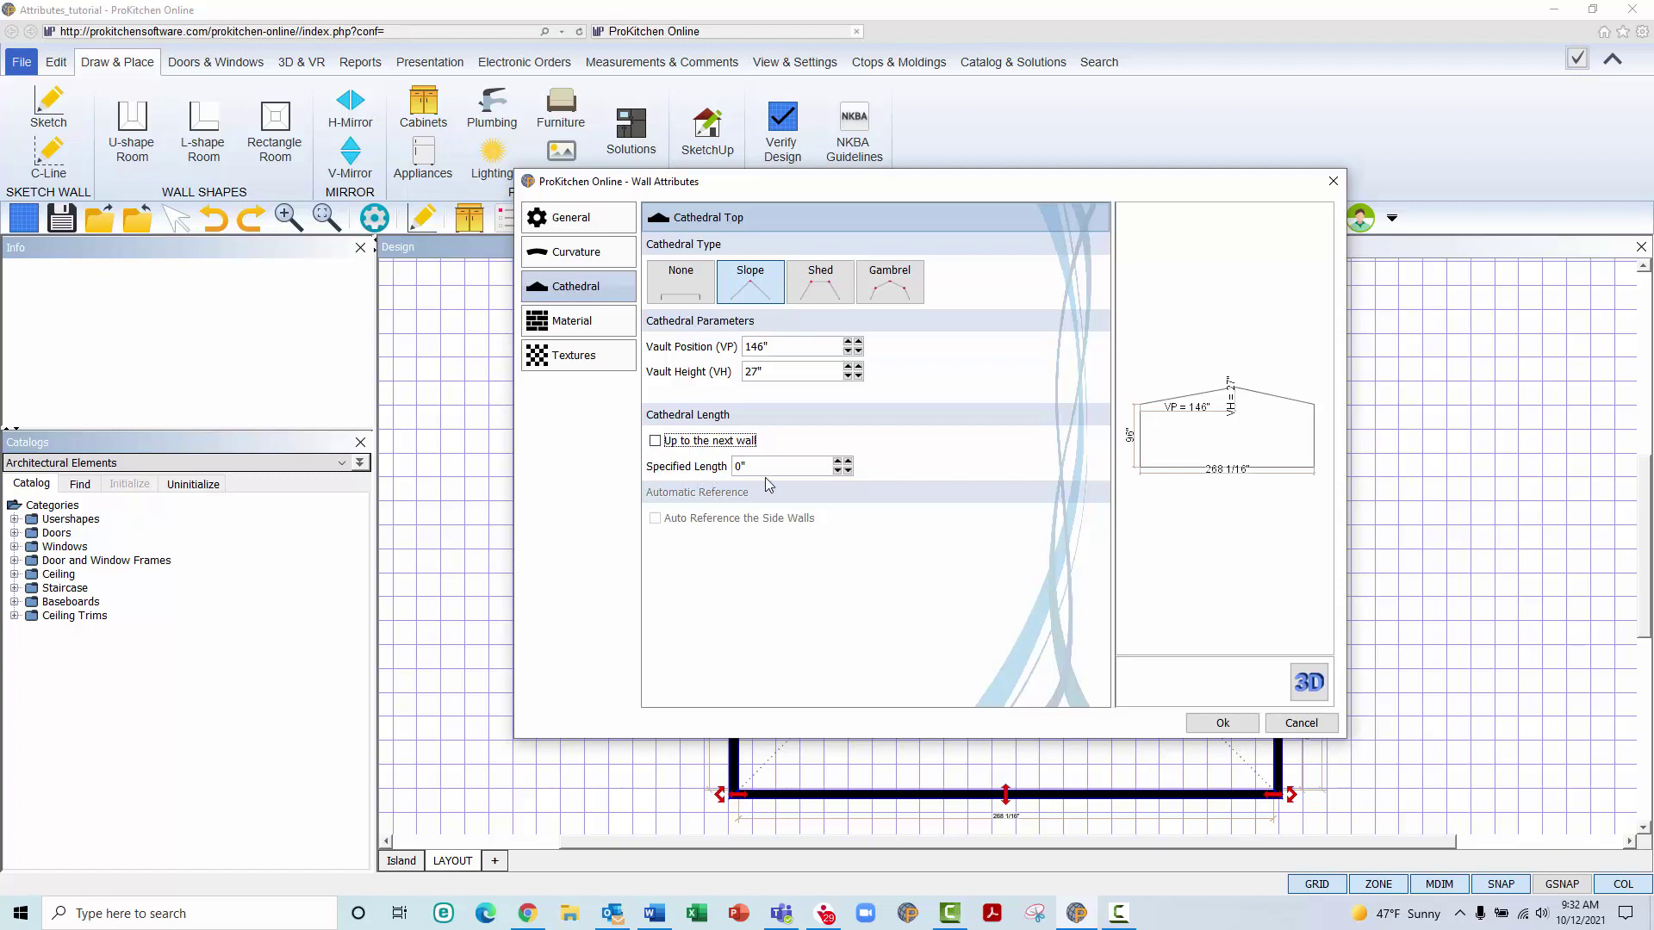
drag(797, 466, 718, 471)
text(96)
key(Tab)
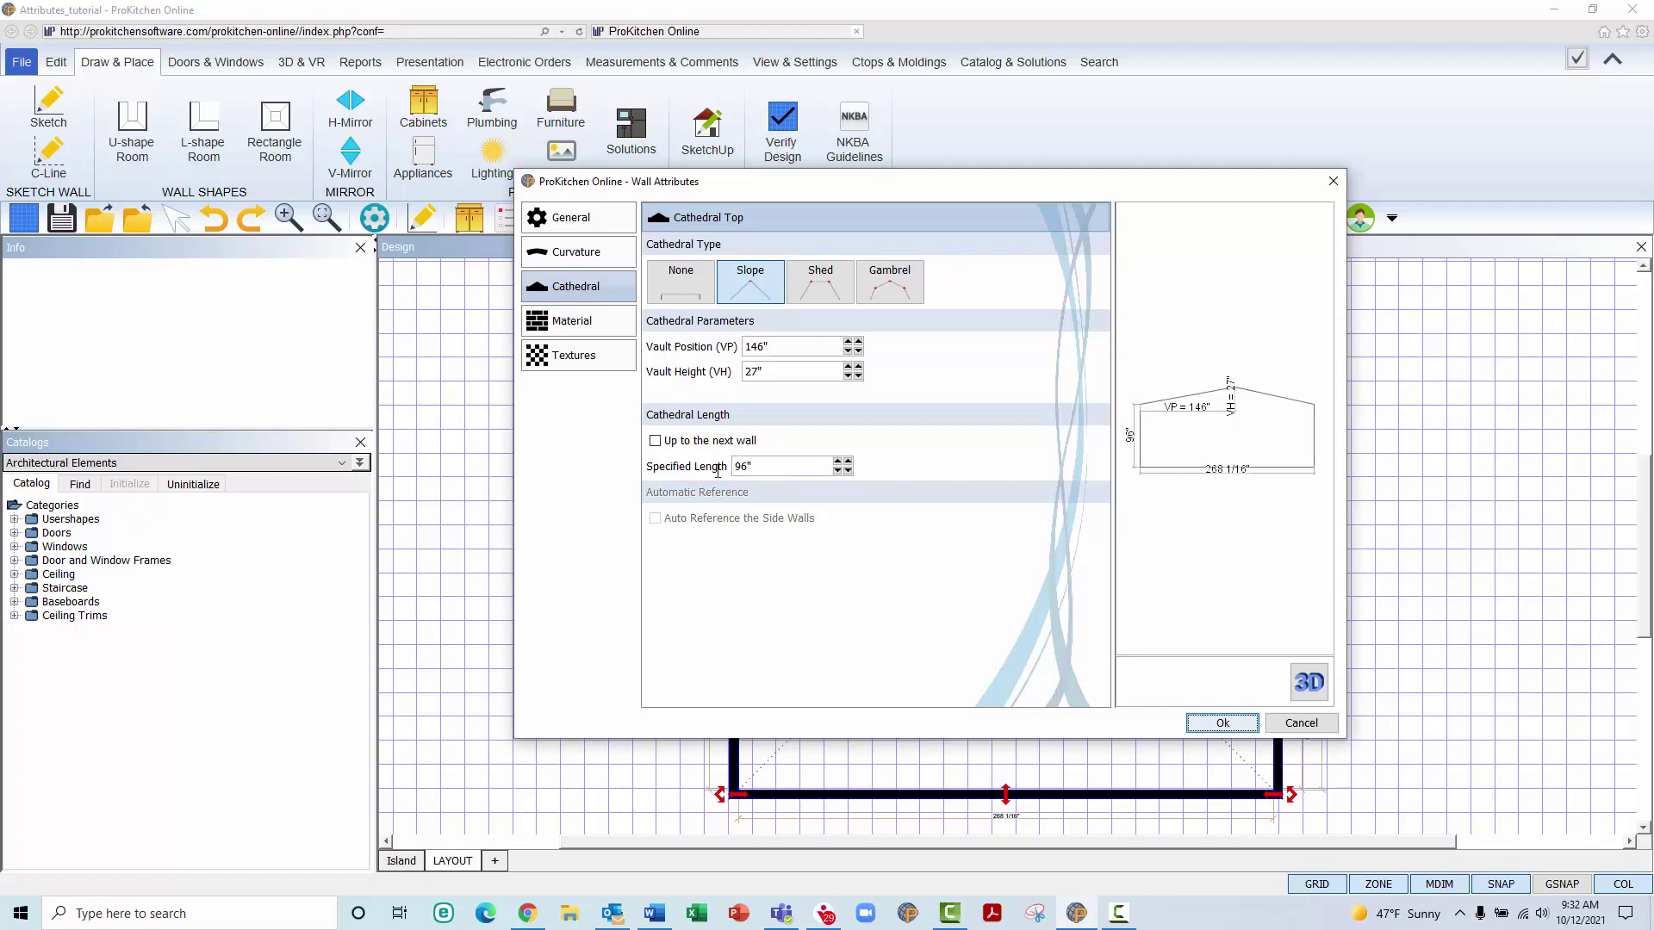
click(655, 442)
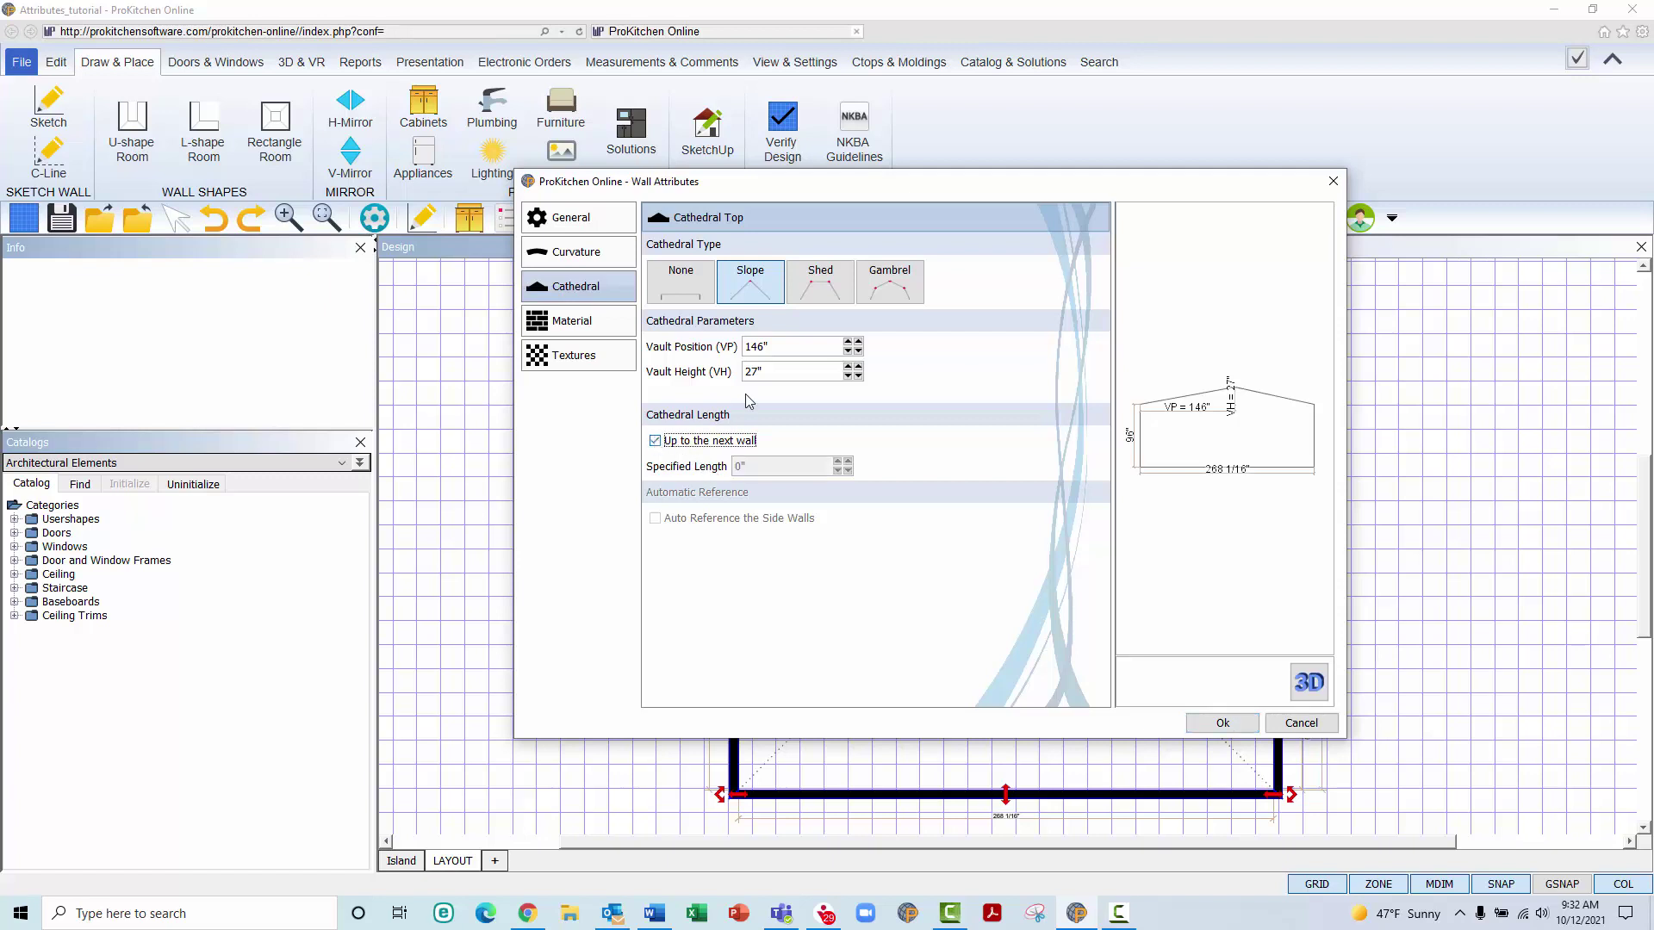
Switch the cathedral type to Shed with left vault position 60" and right vault position 170"
click(820, 289)
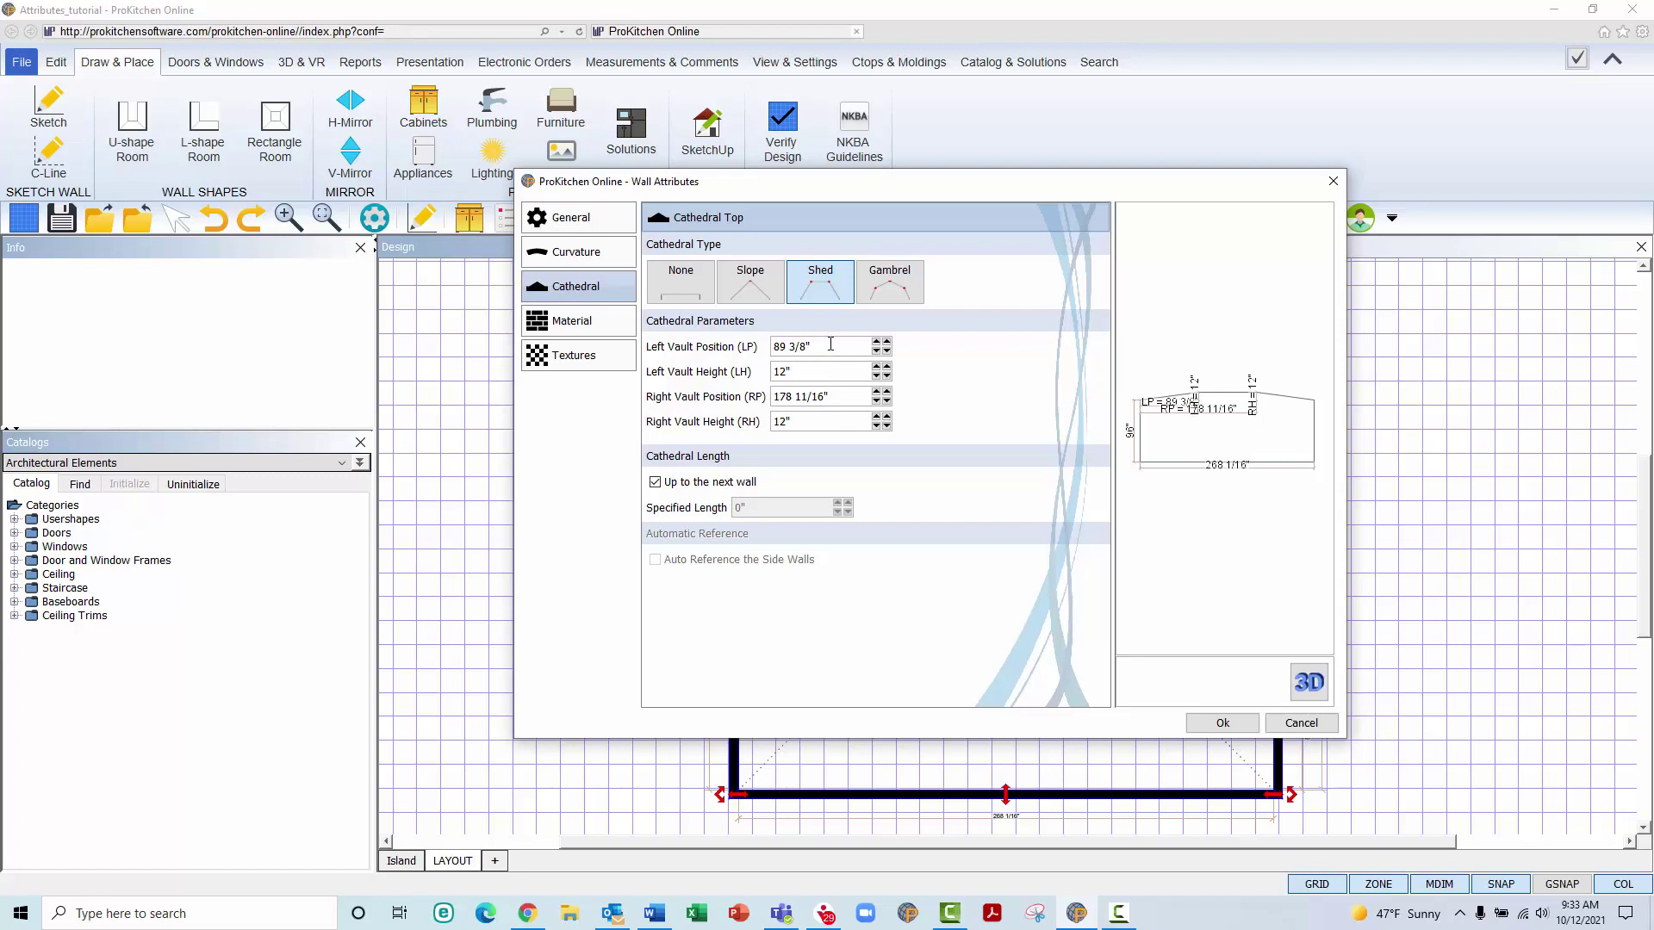
drag(813, 345, 772, 344)
drag(841, 395, 760, 397)
drag(814, 346, 756, 344)
text(60)
key(Tab)
drag(840, 396, 769, 400)
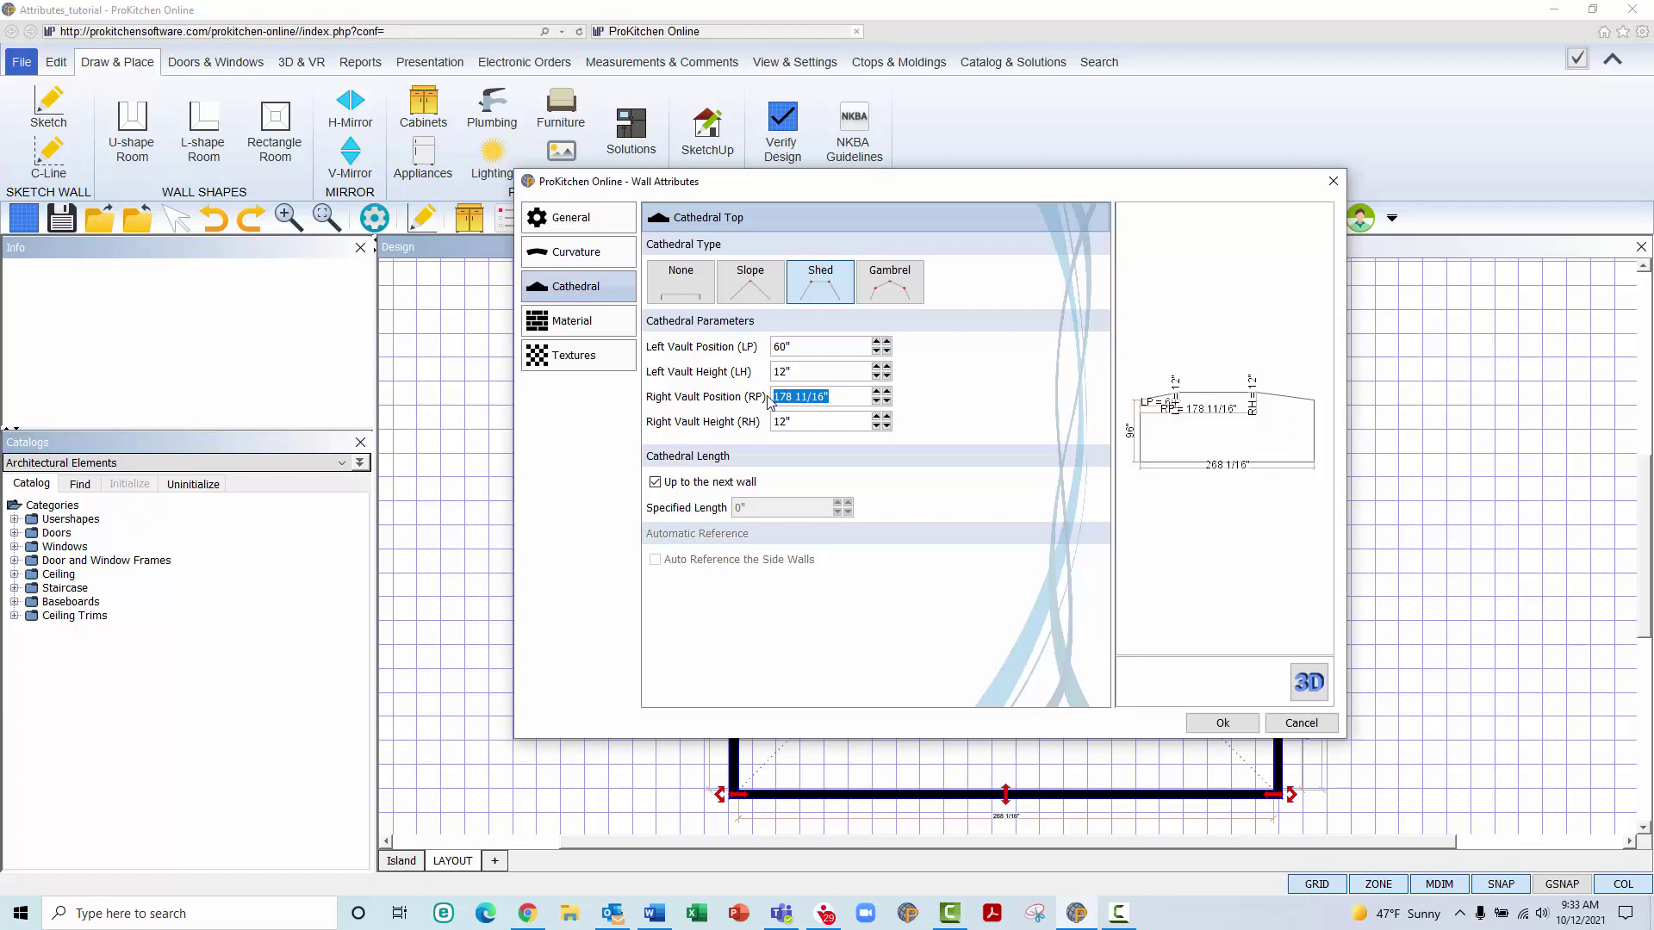
text(170)
key(Tab)
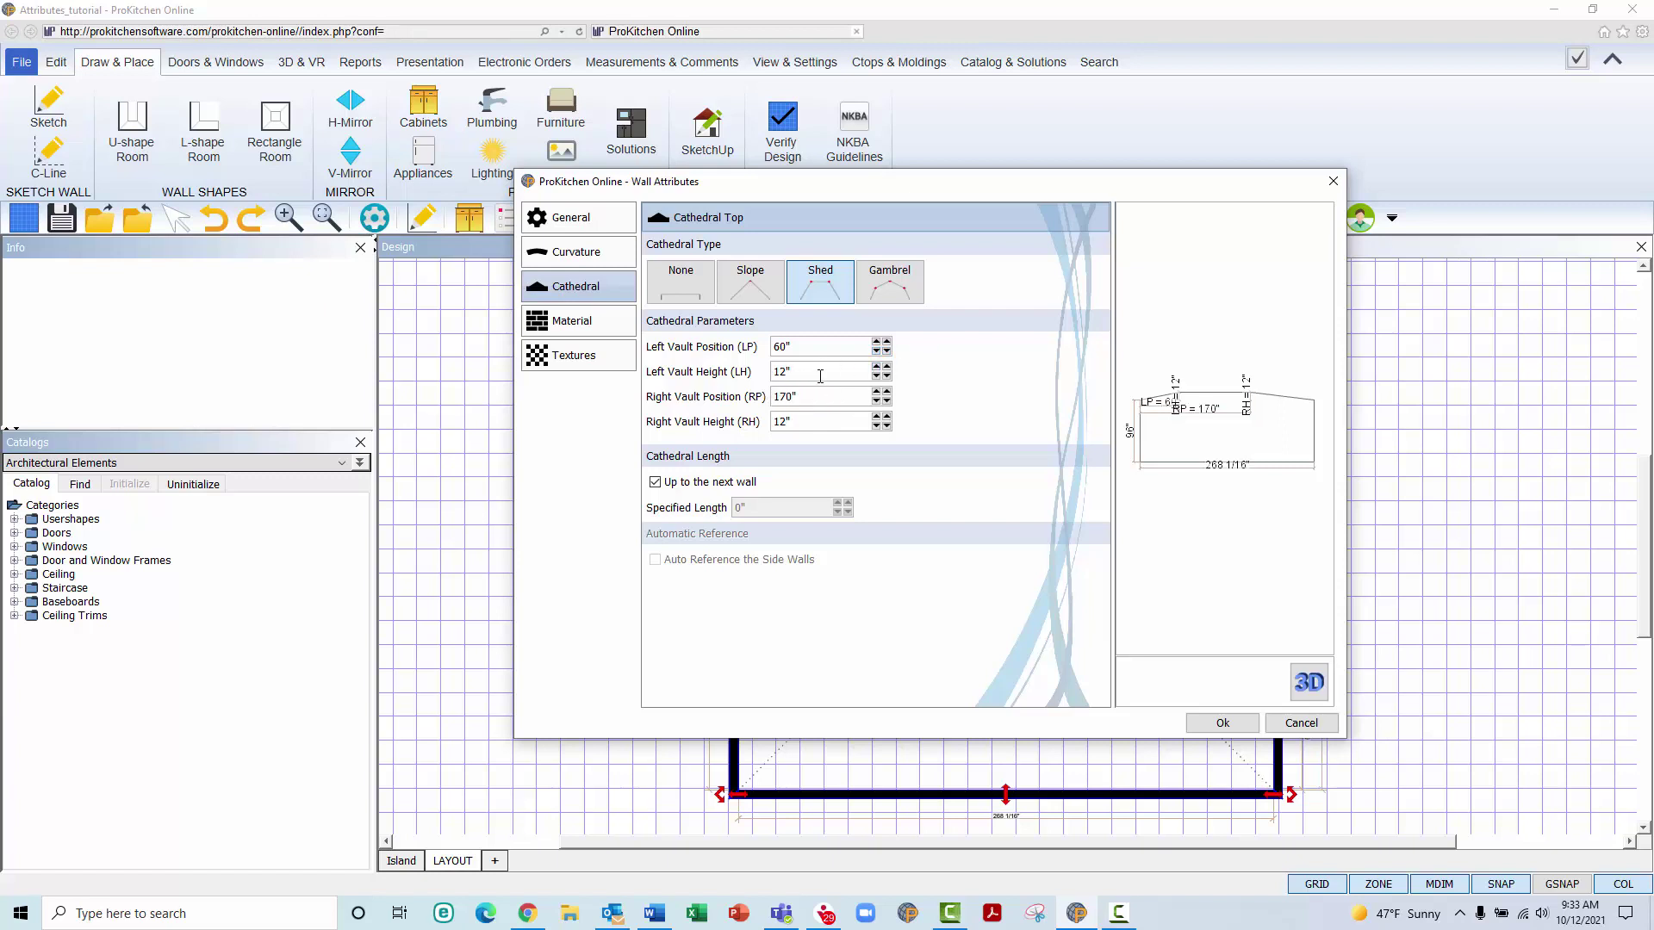
Set both the left and right vault heights of the shed top to 27"
drag(800, 372, 760, 372)
text(27)
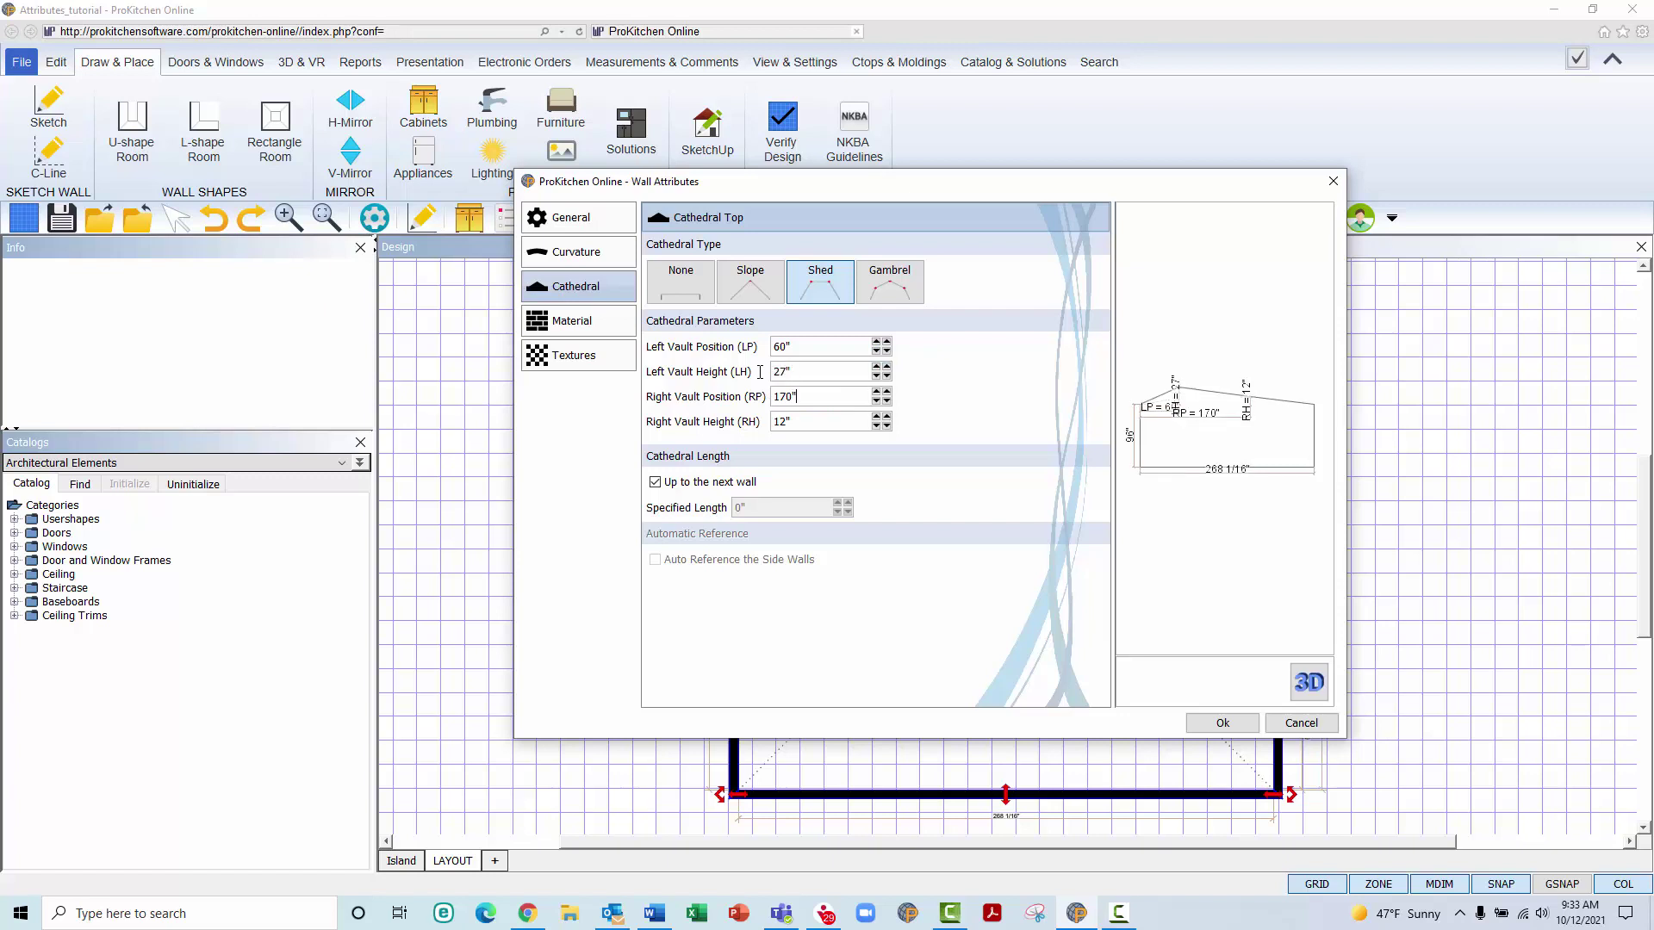
drag(822, 423, 763, 424)
text(24)
key(Tab)
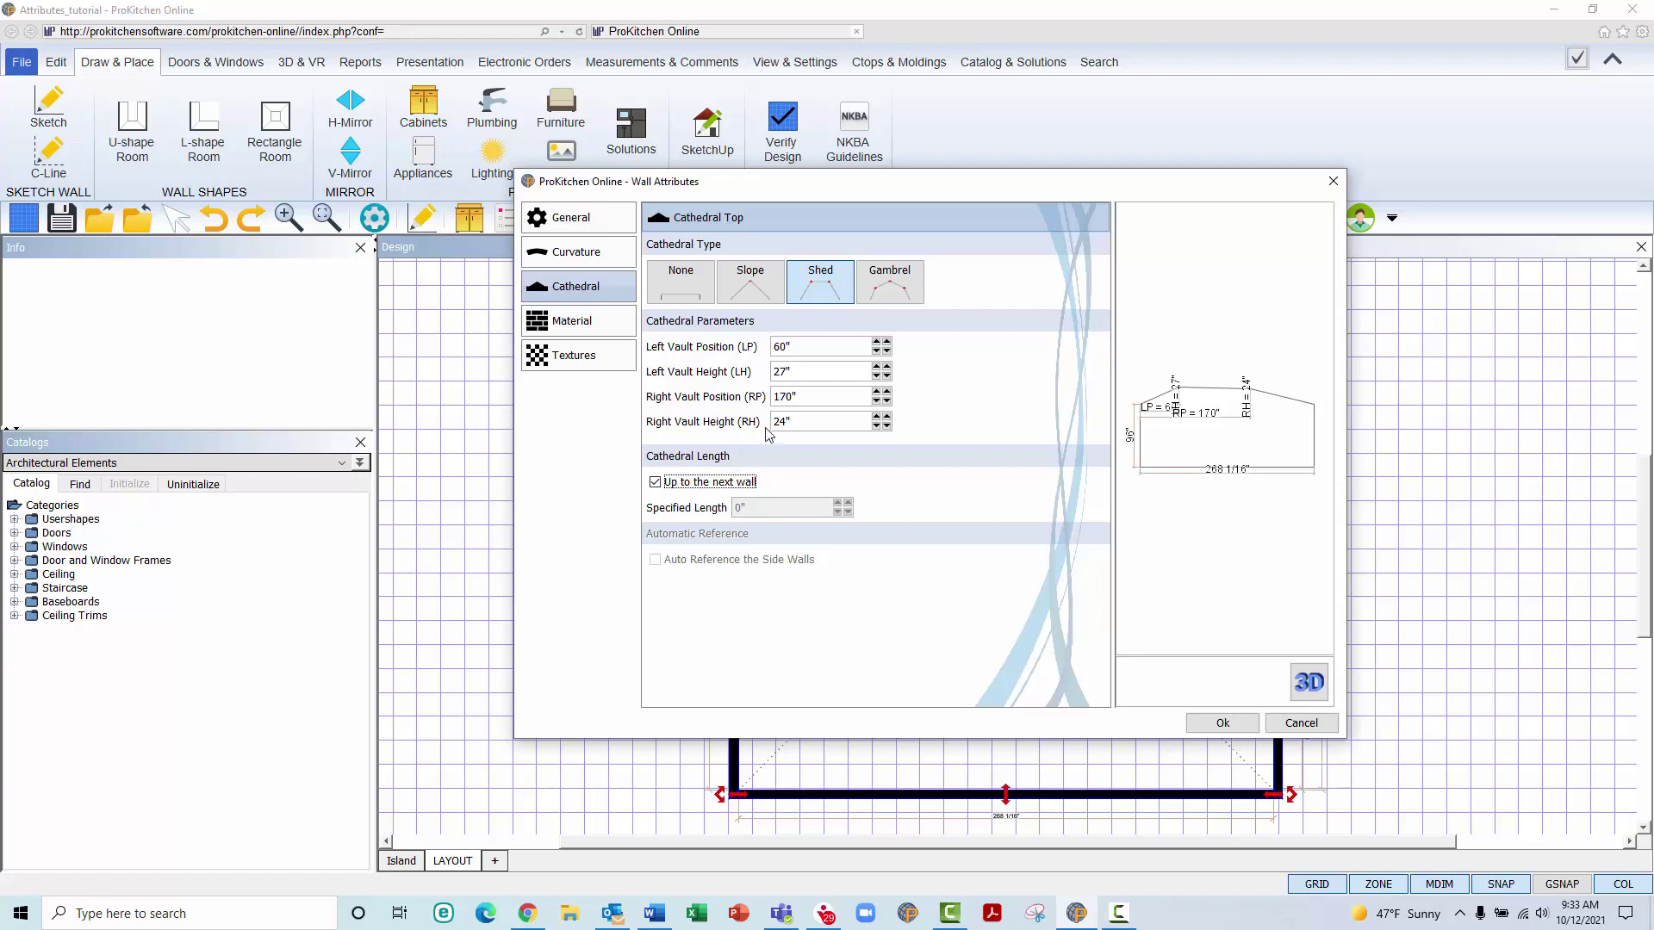
drag(801, 423, 765, 424)
text(27)
key(Tab)
Try a specified cathedral length of 108" for the shed top, and restore the length to Up to the next wall
click(657, 483)
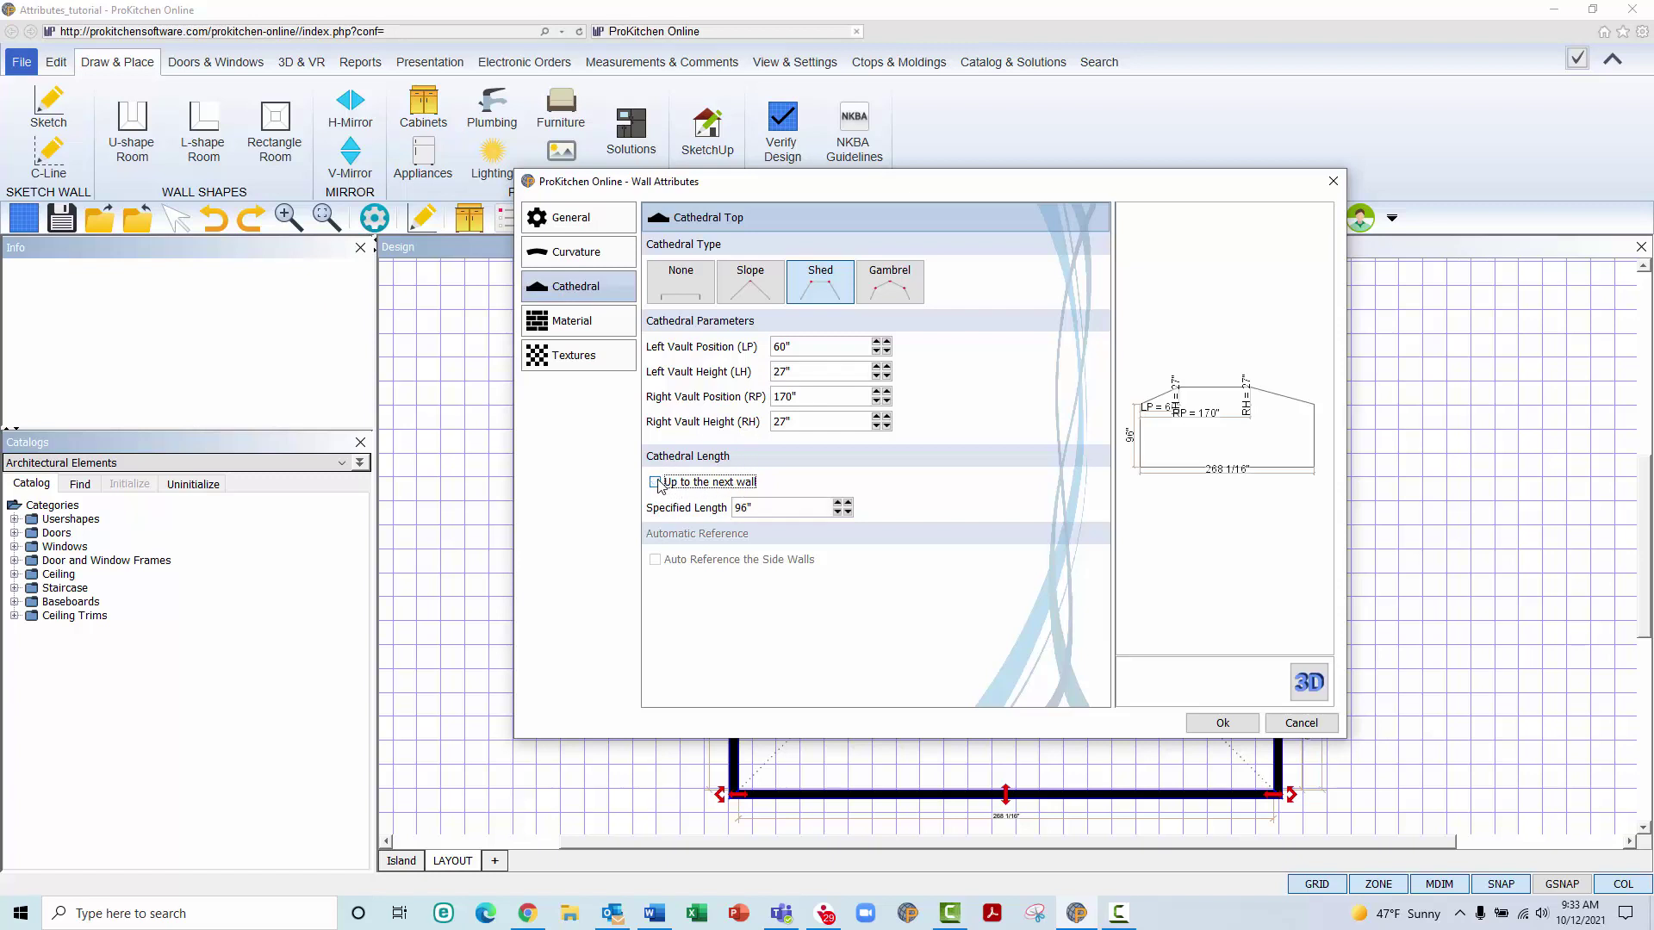
double_click(748, 508)
text(108)
key(Tab)
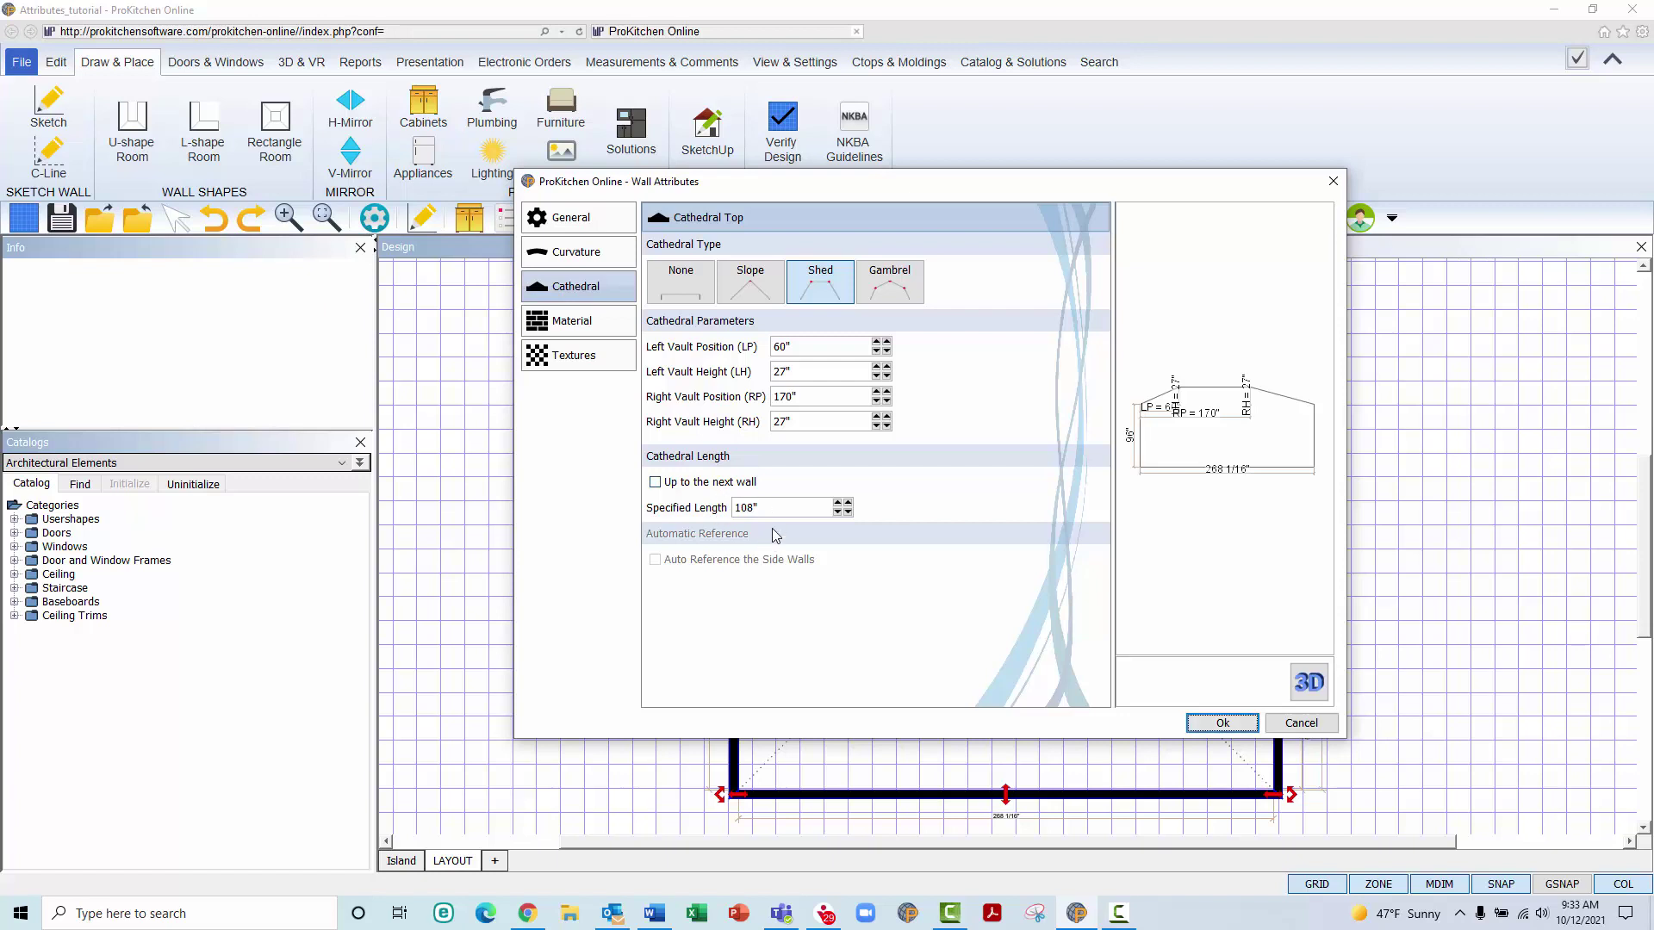
click(656, 483)
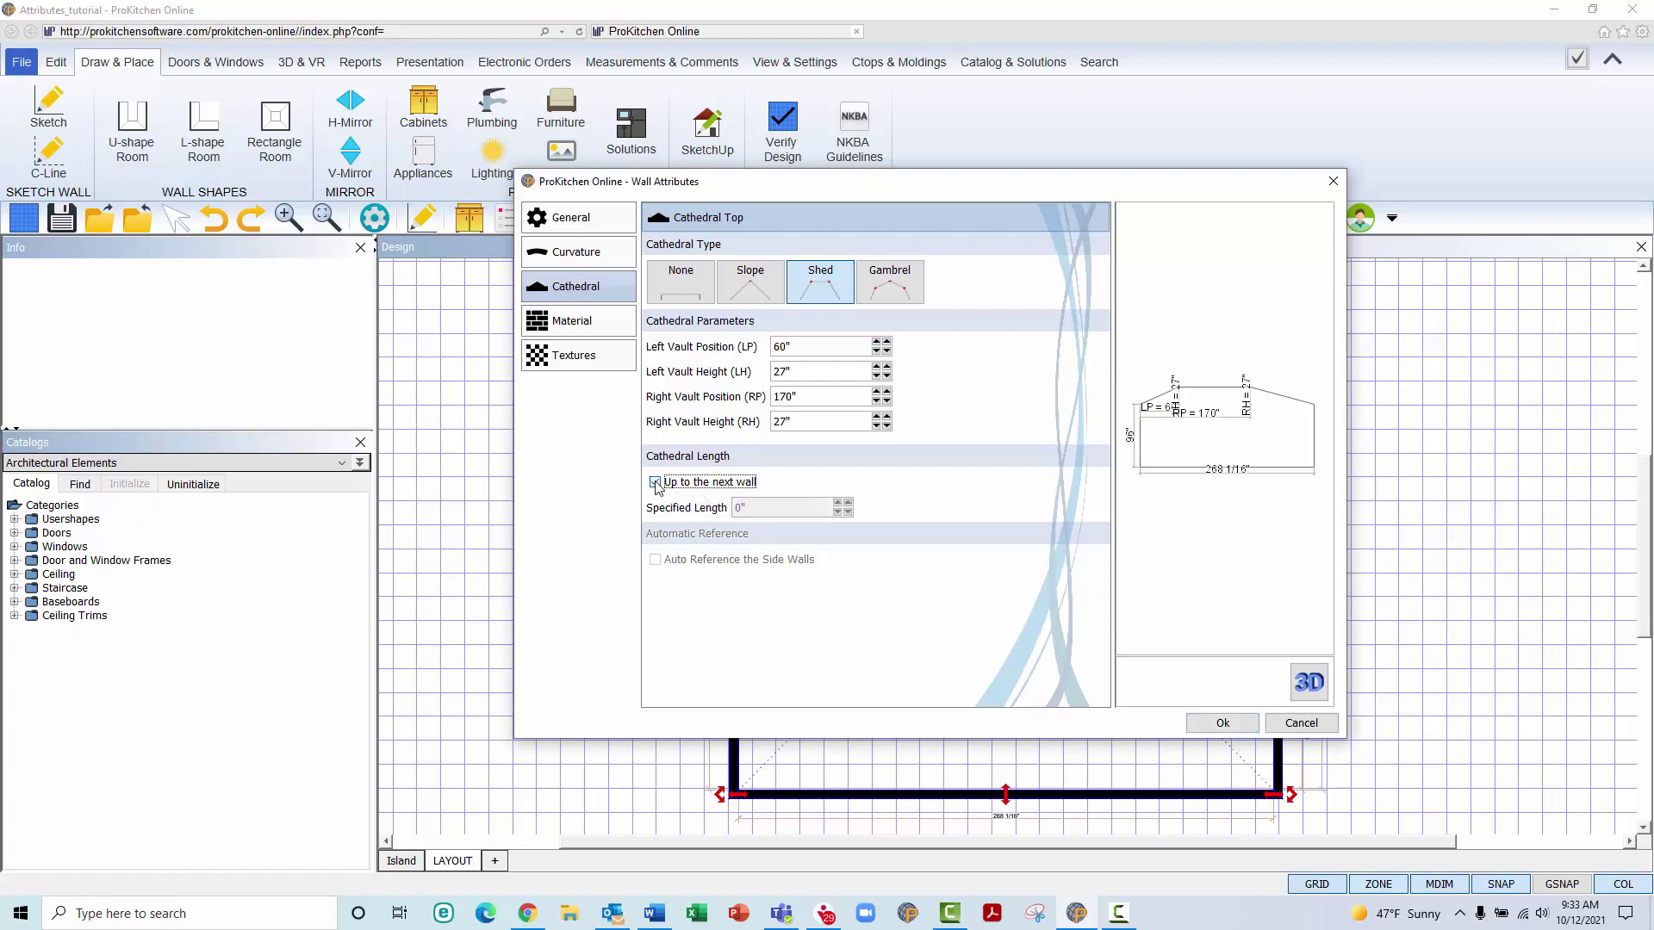
Switch the cathedral type to Gambrel with left, center and right vault positions of 60", 120" and 220"
click(894, 294)
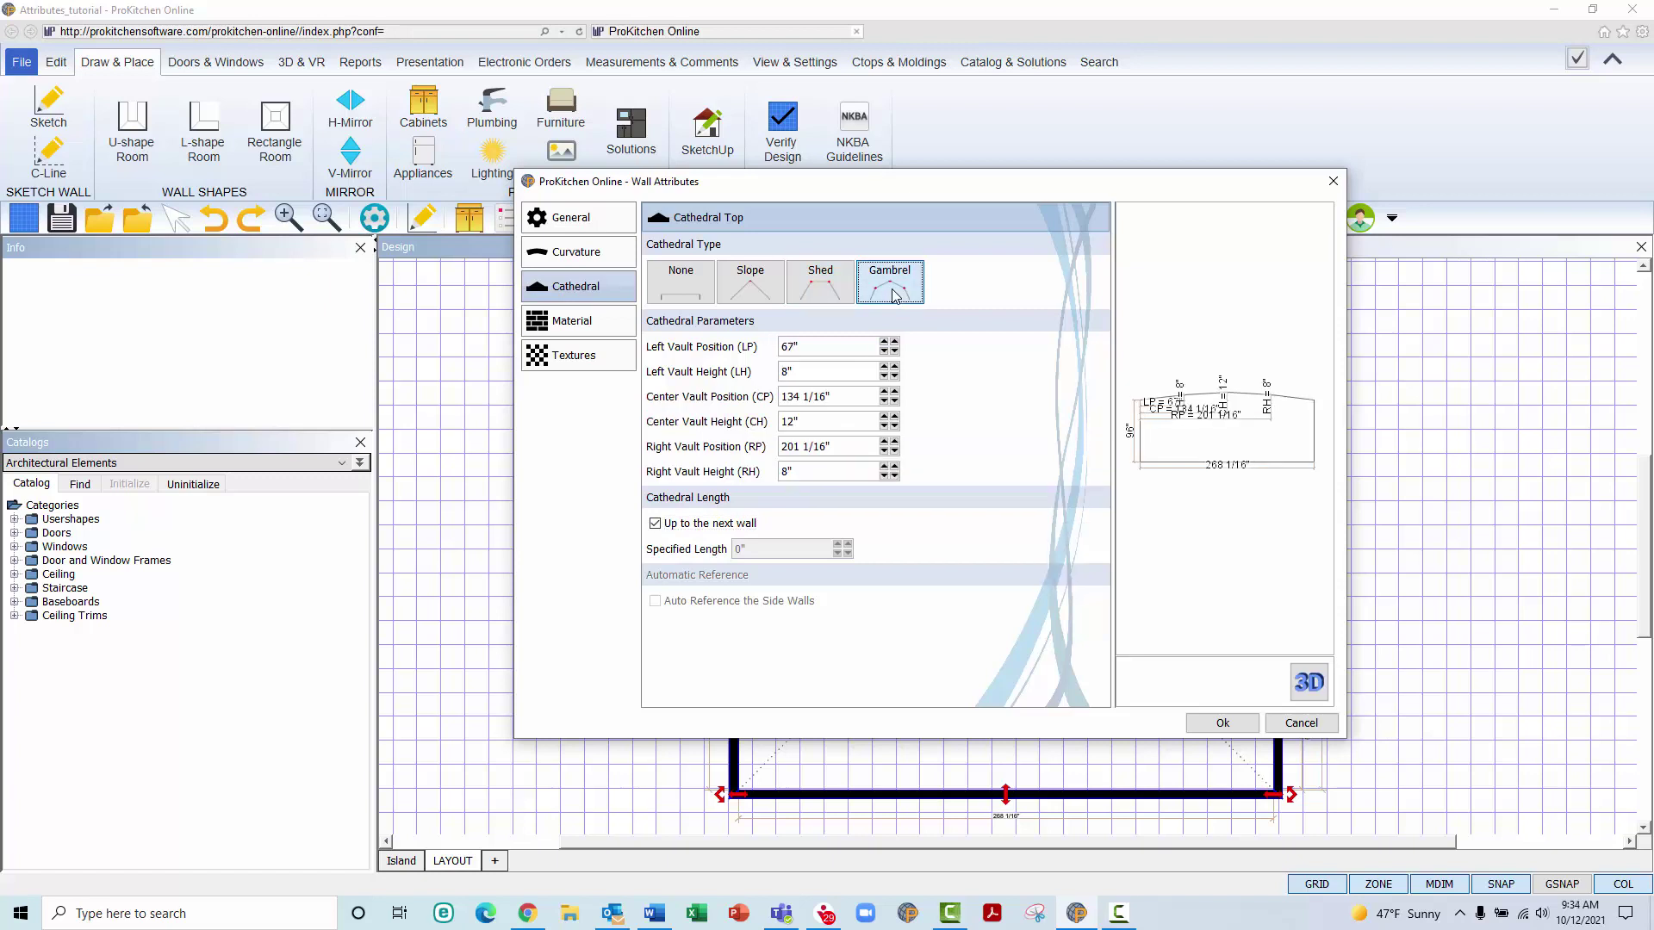
click(835, 349)
click(841, 446)
click(838, 470)
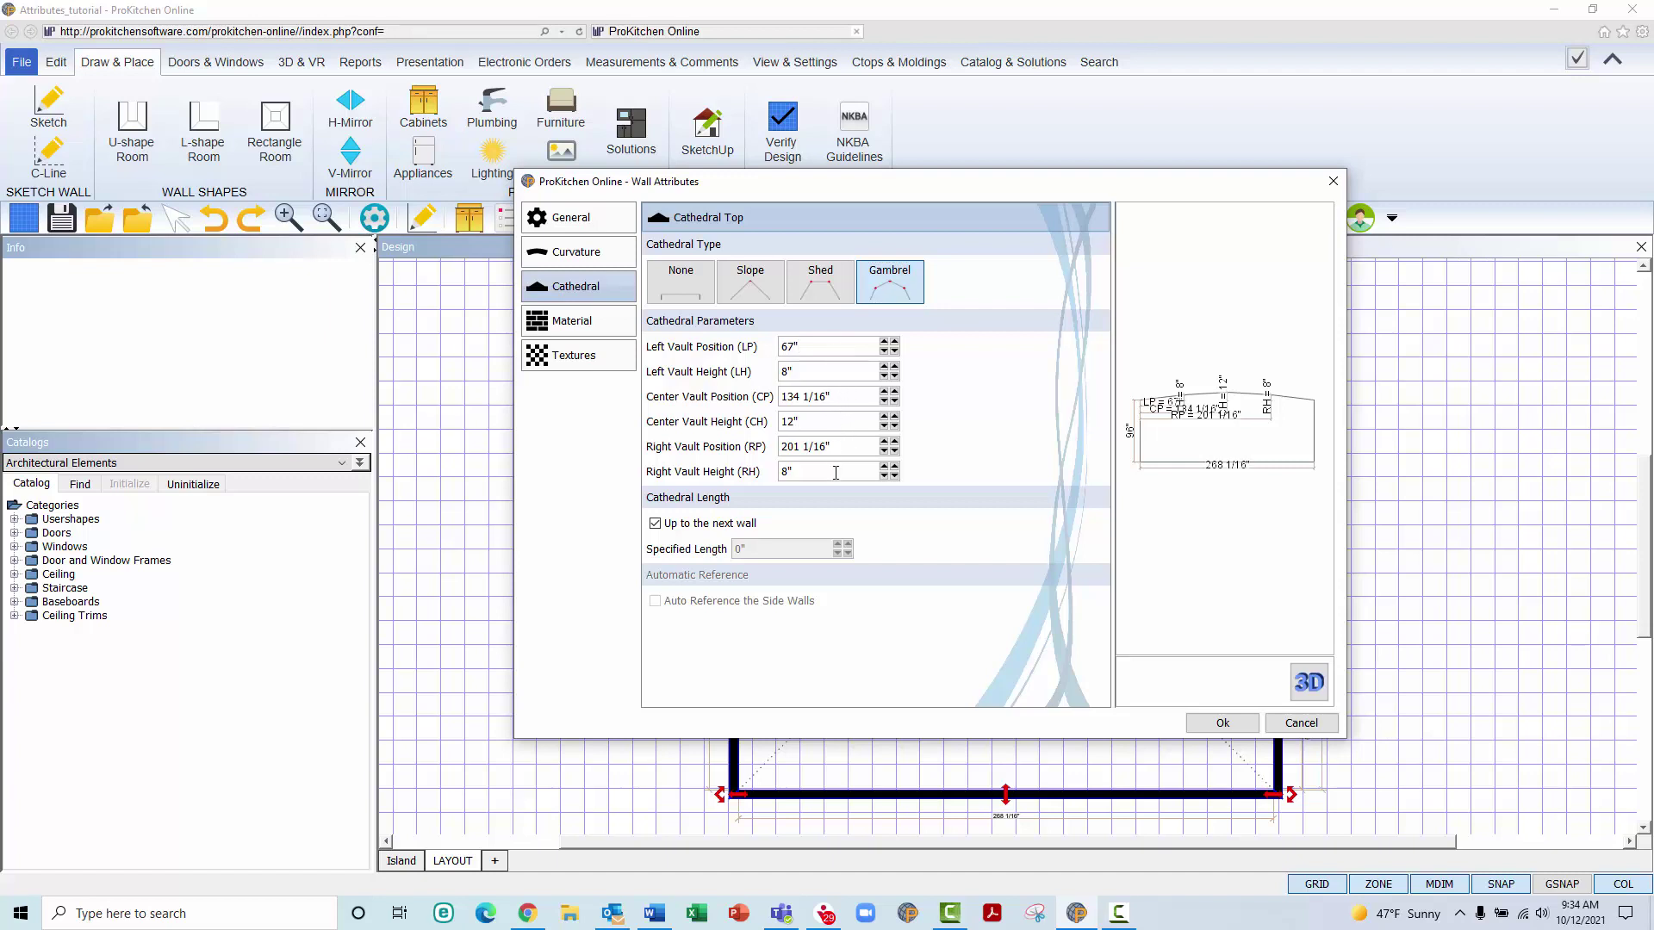
double_click(838, 347)
text(60")
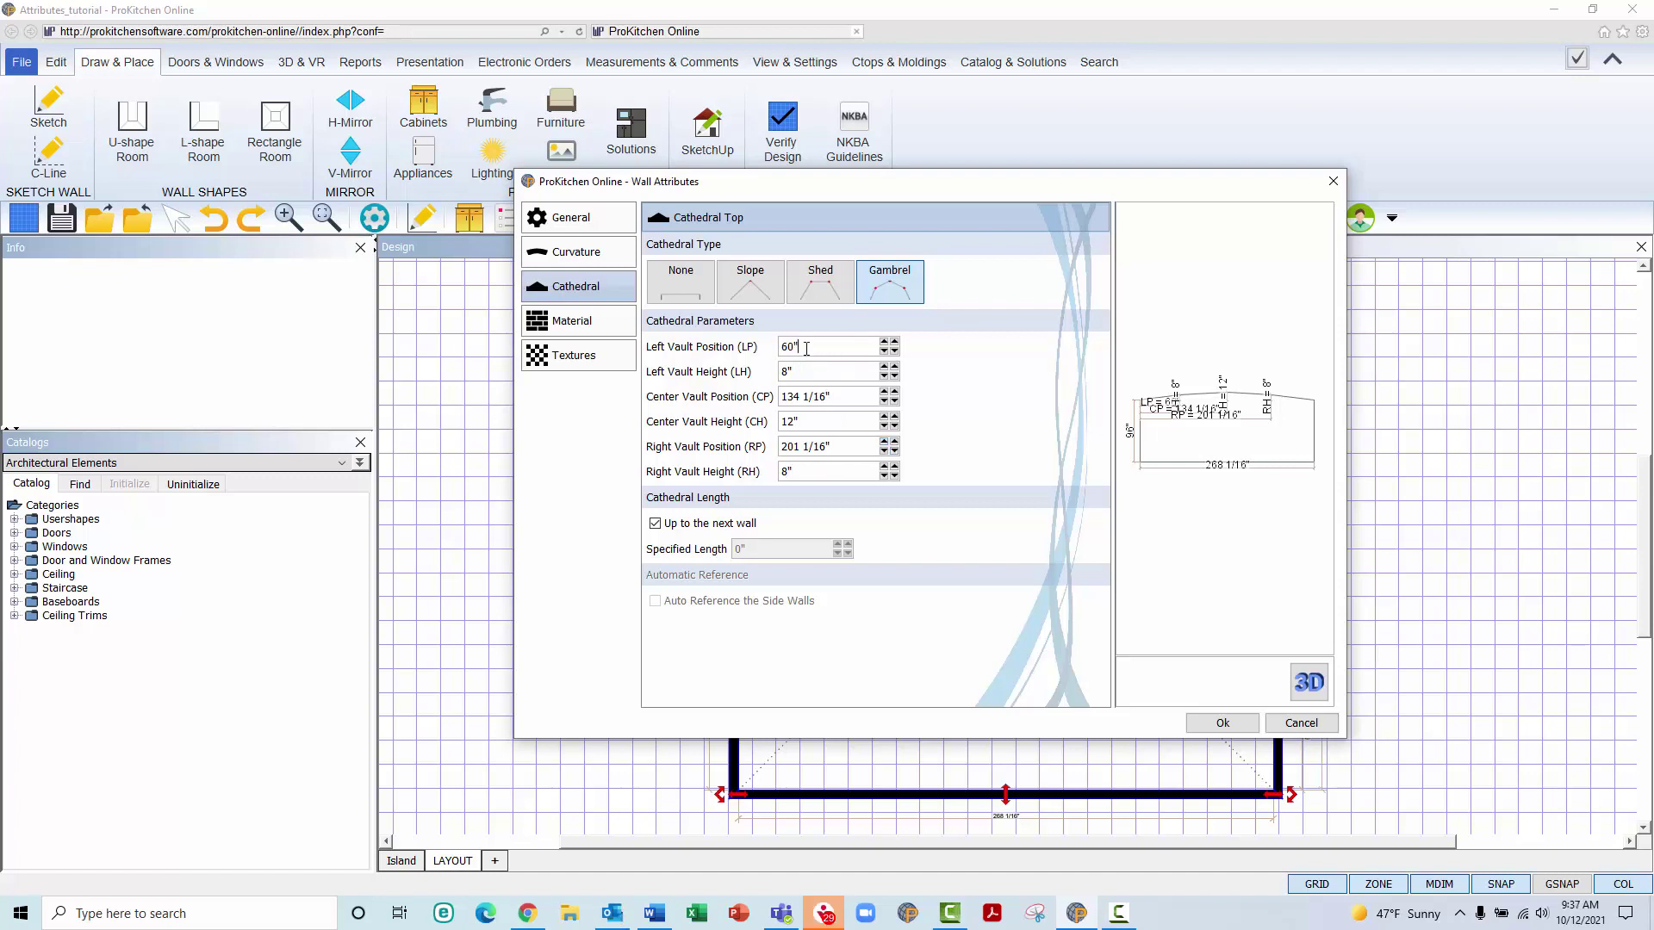
drag(851, 399, 780, 395)
text(120)
key(Return)
drag(843, 448, 766, 450)
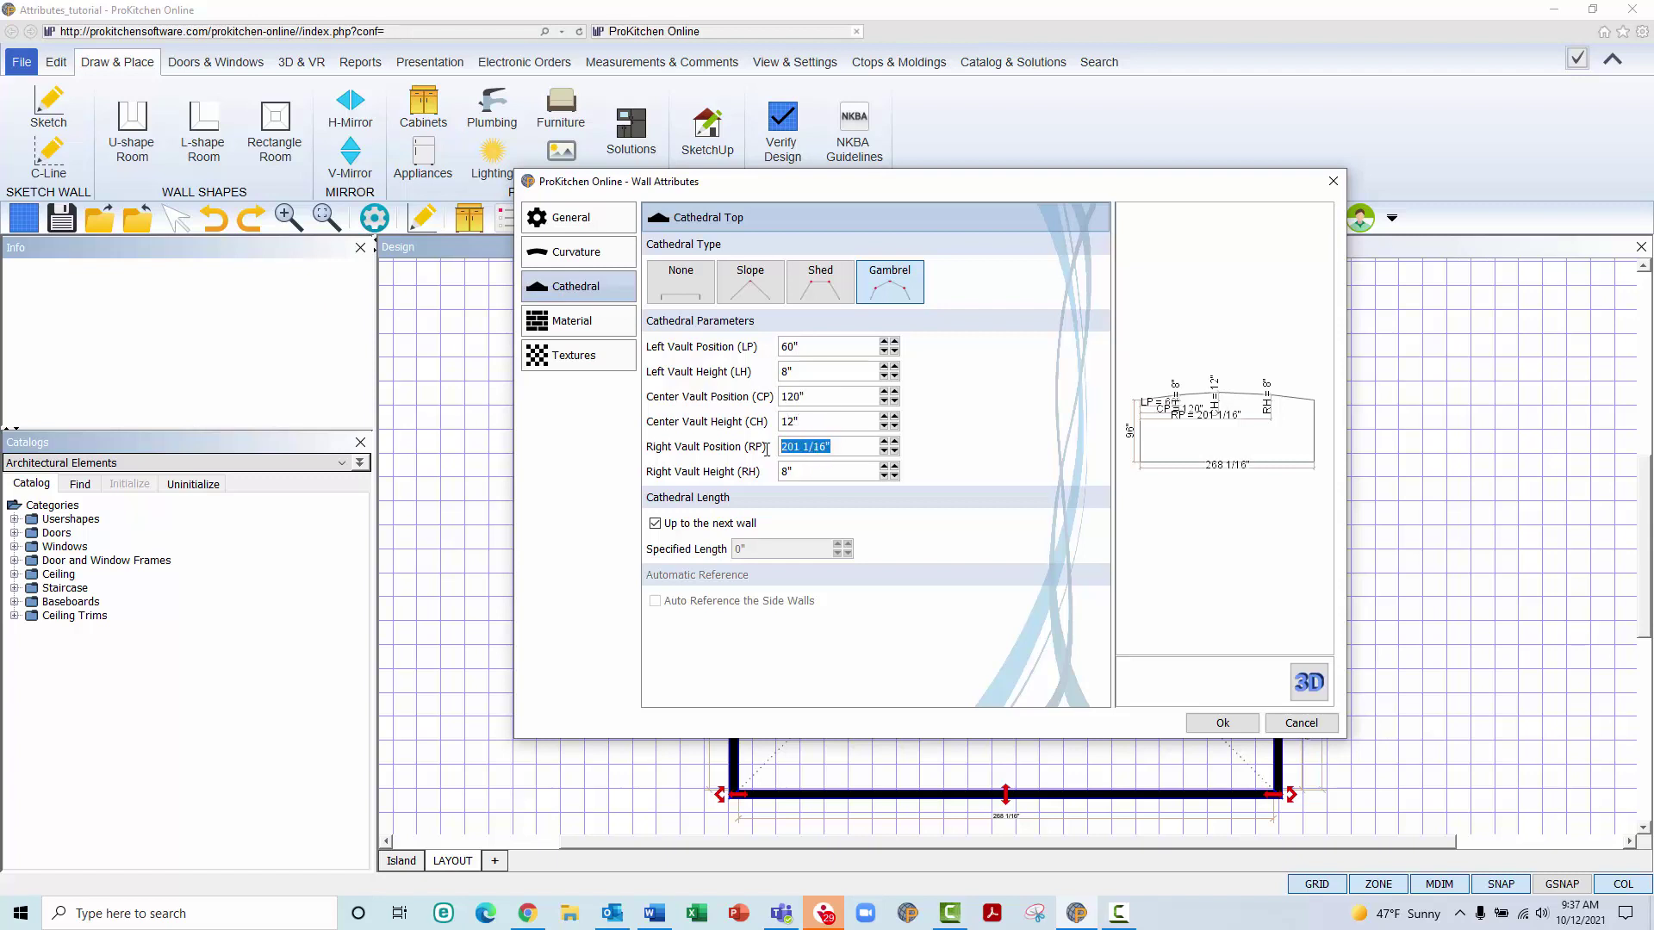
text(220)
key(Tab)
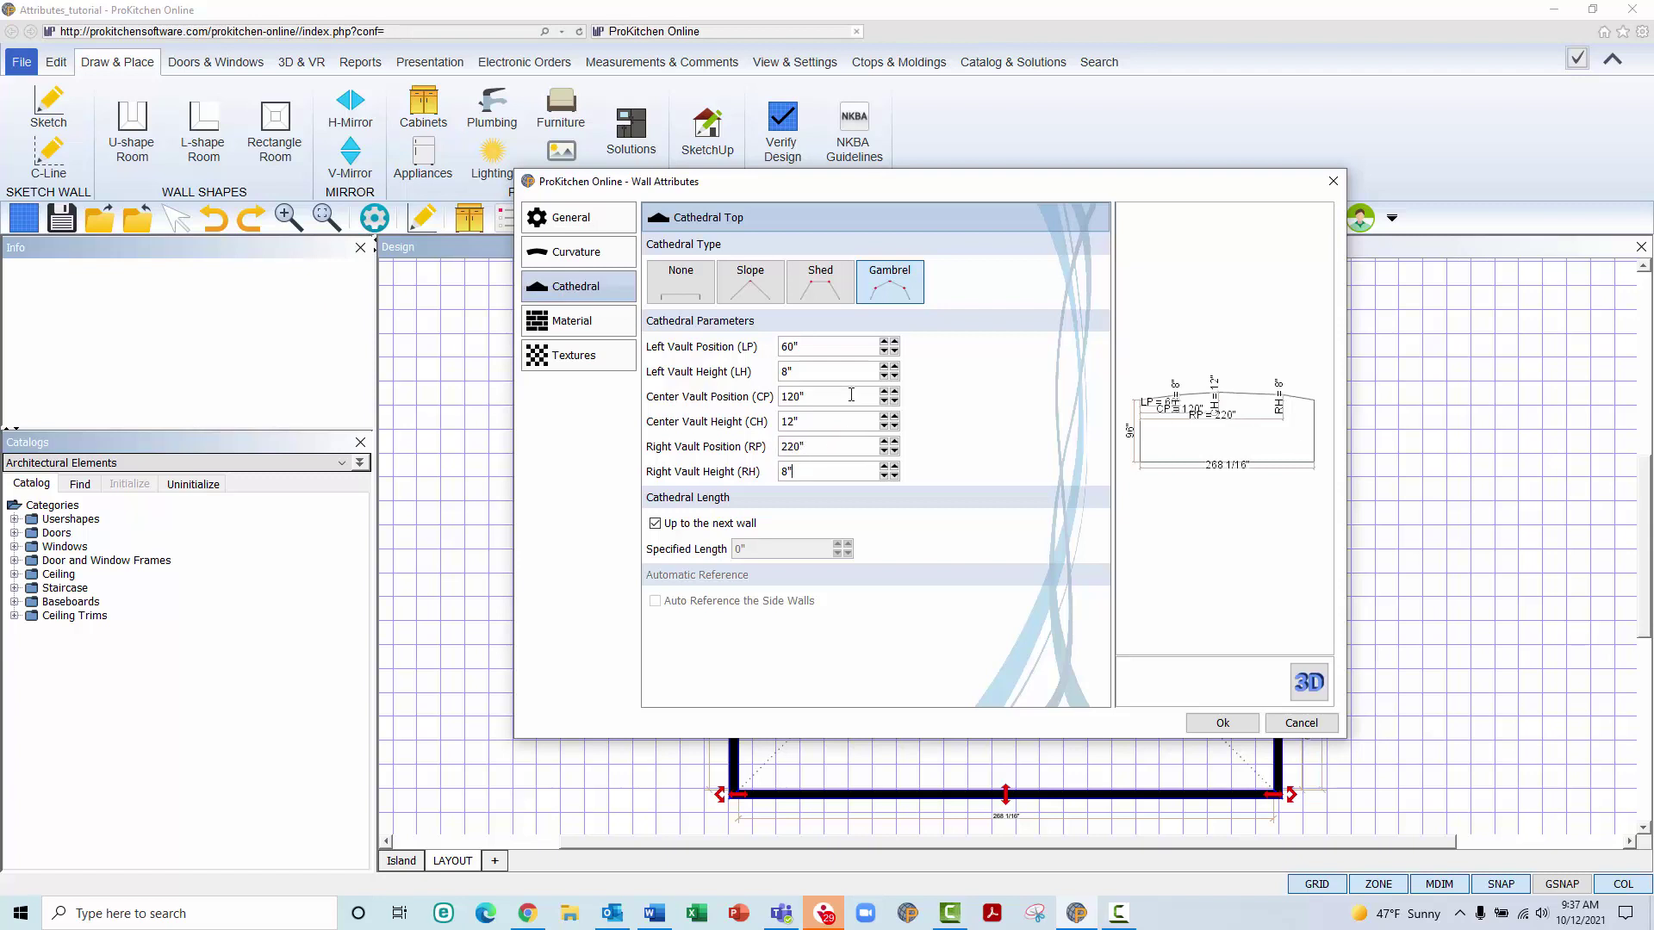
Set the gambrel's left, center and right vault heights to 12", 24" and 12", with a specified cathedral length of 108", and apply
drag(813, 370, 773, 377)
text(12)
click(813, 424)
key(ctrl+a)
text(24)
click(807, 472)
key(ctrl+a)
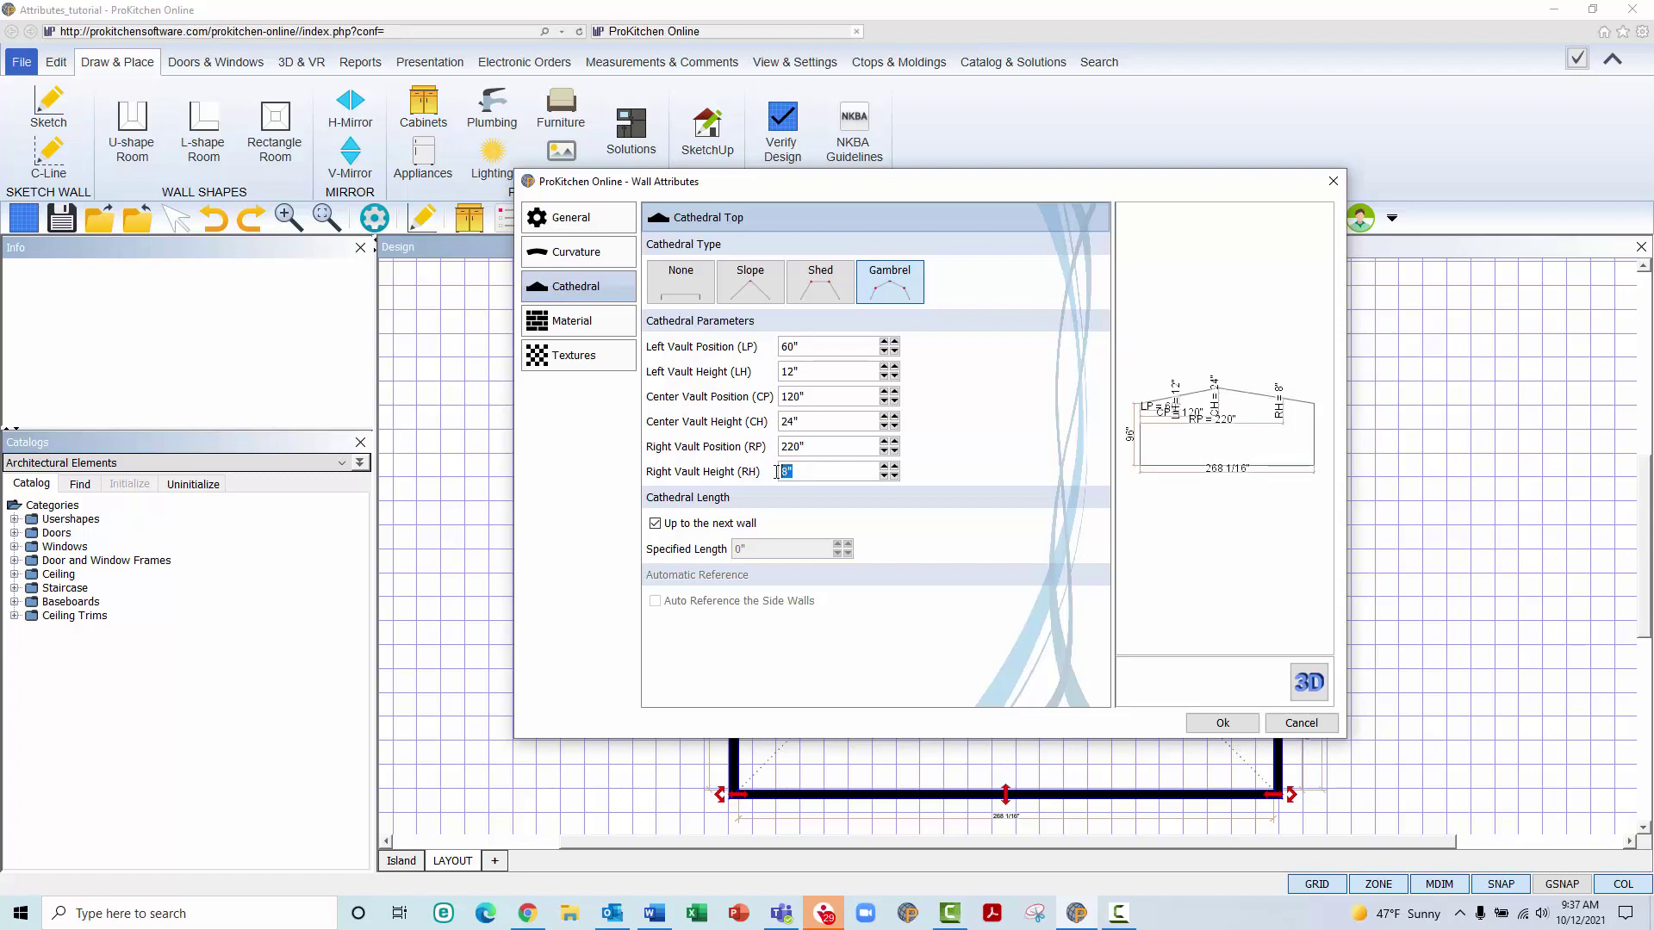
text(12)
key(Tab)
click(654, 524)
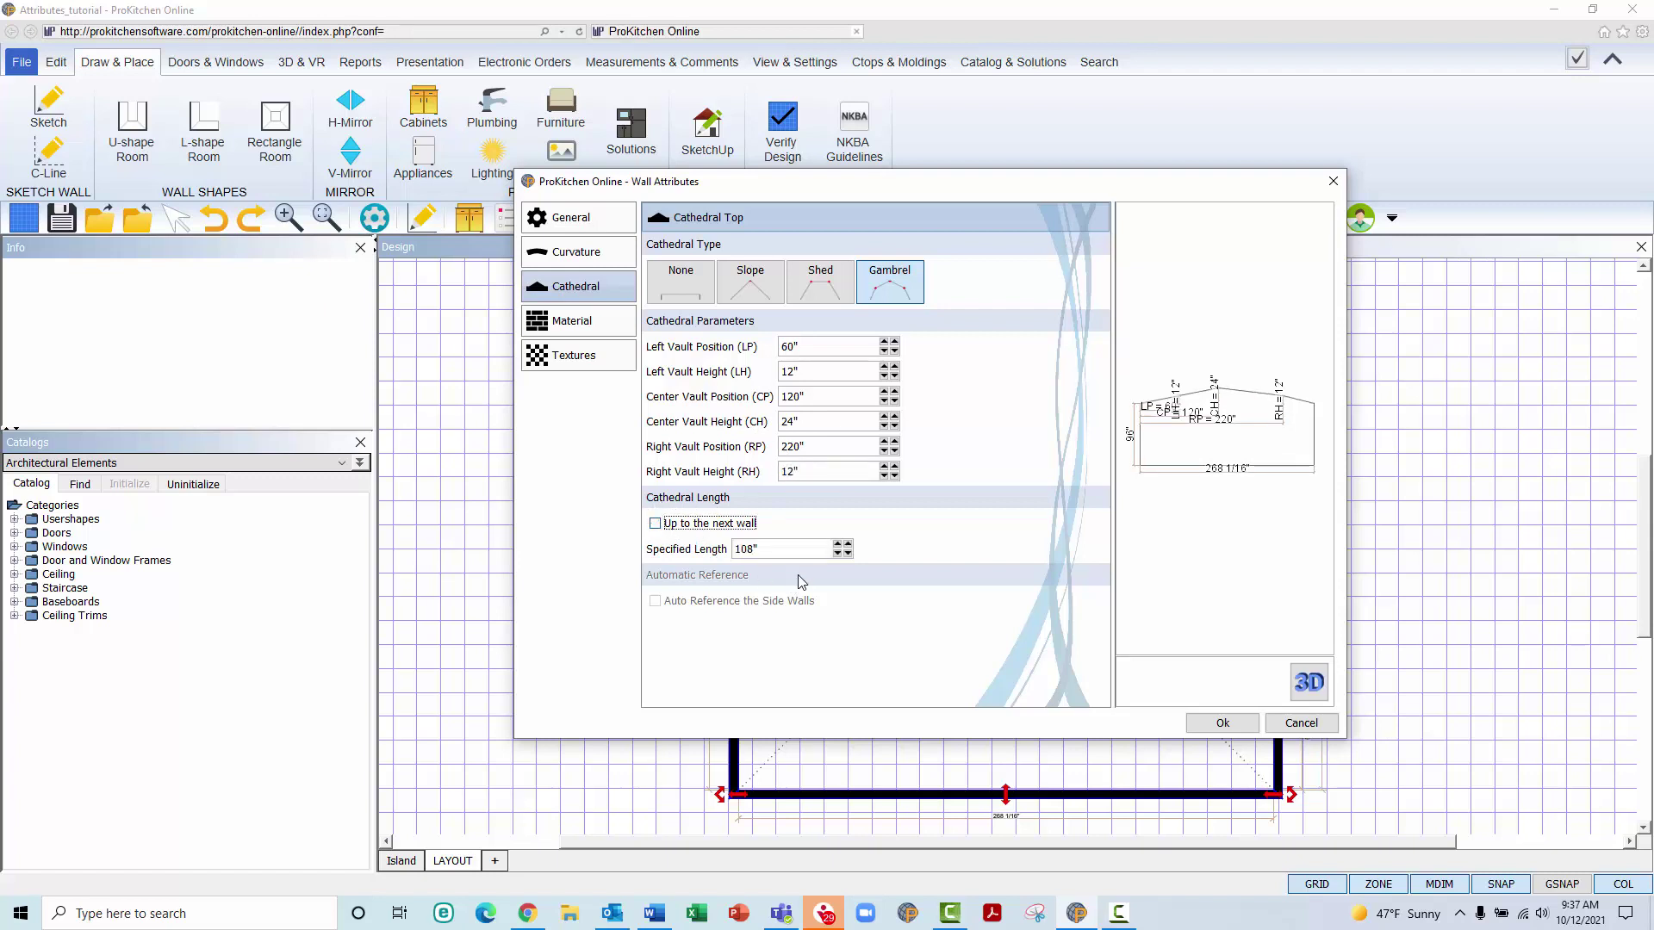
click(1228, 725)
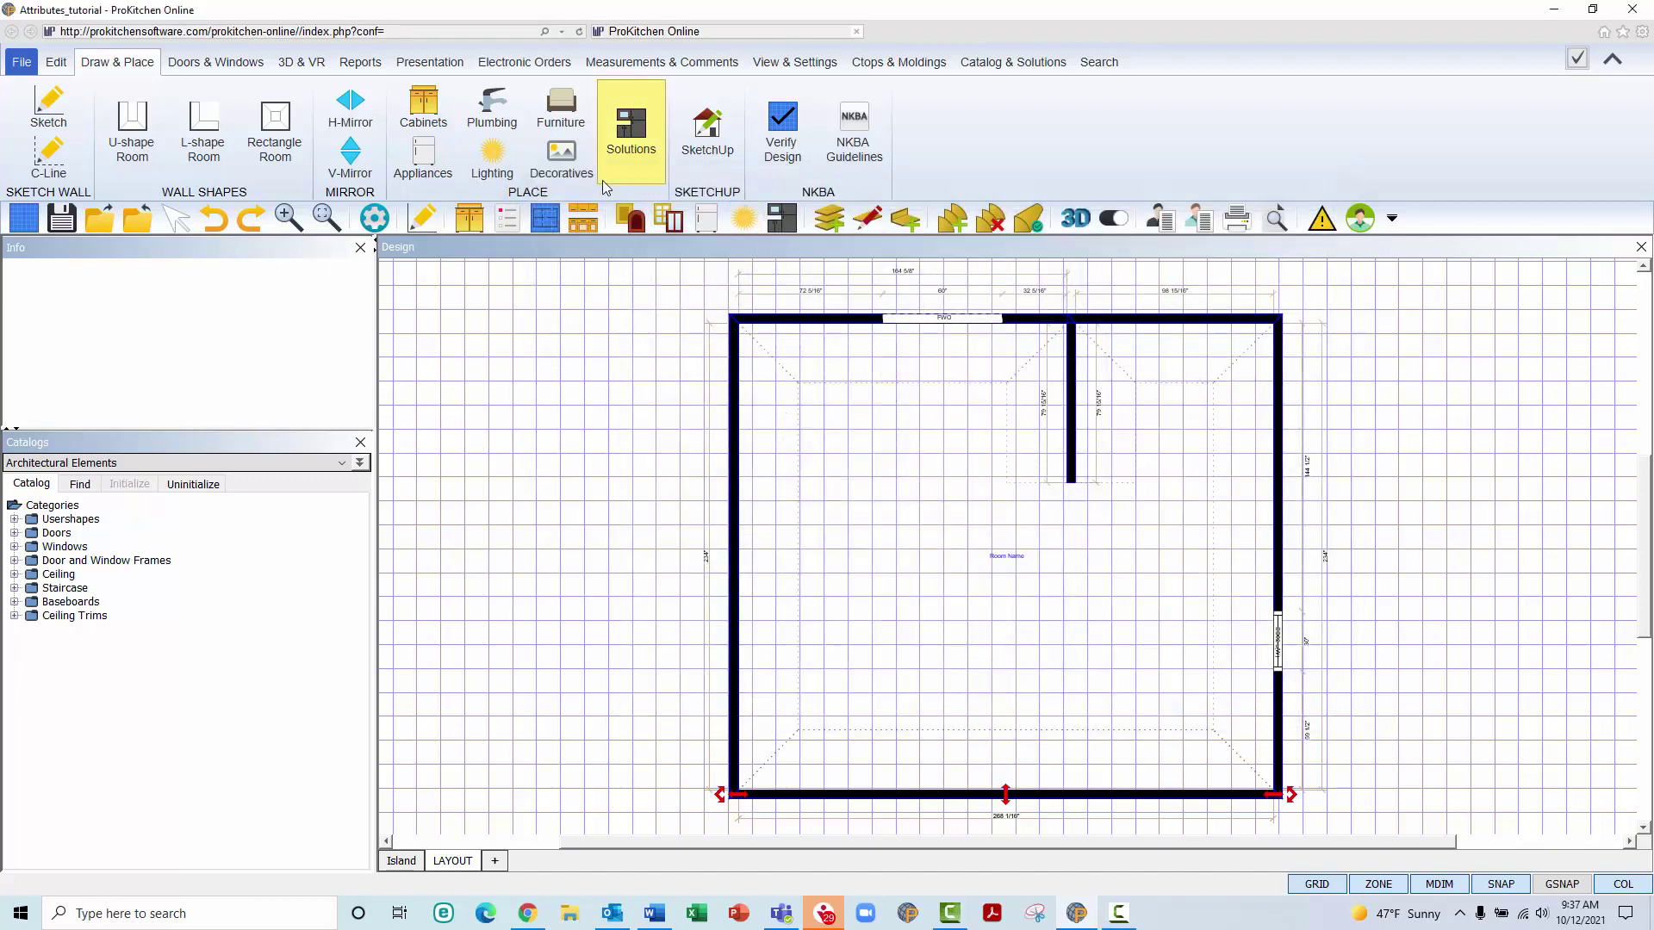
In the elevation view, set the bottom position of the left wall's window to 108", and return to the plan alone
click(584, 218)
click(1219, 659)
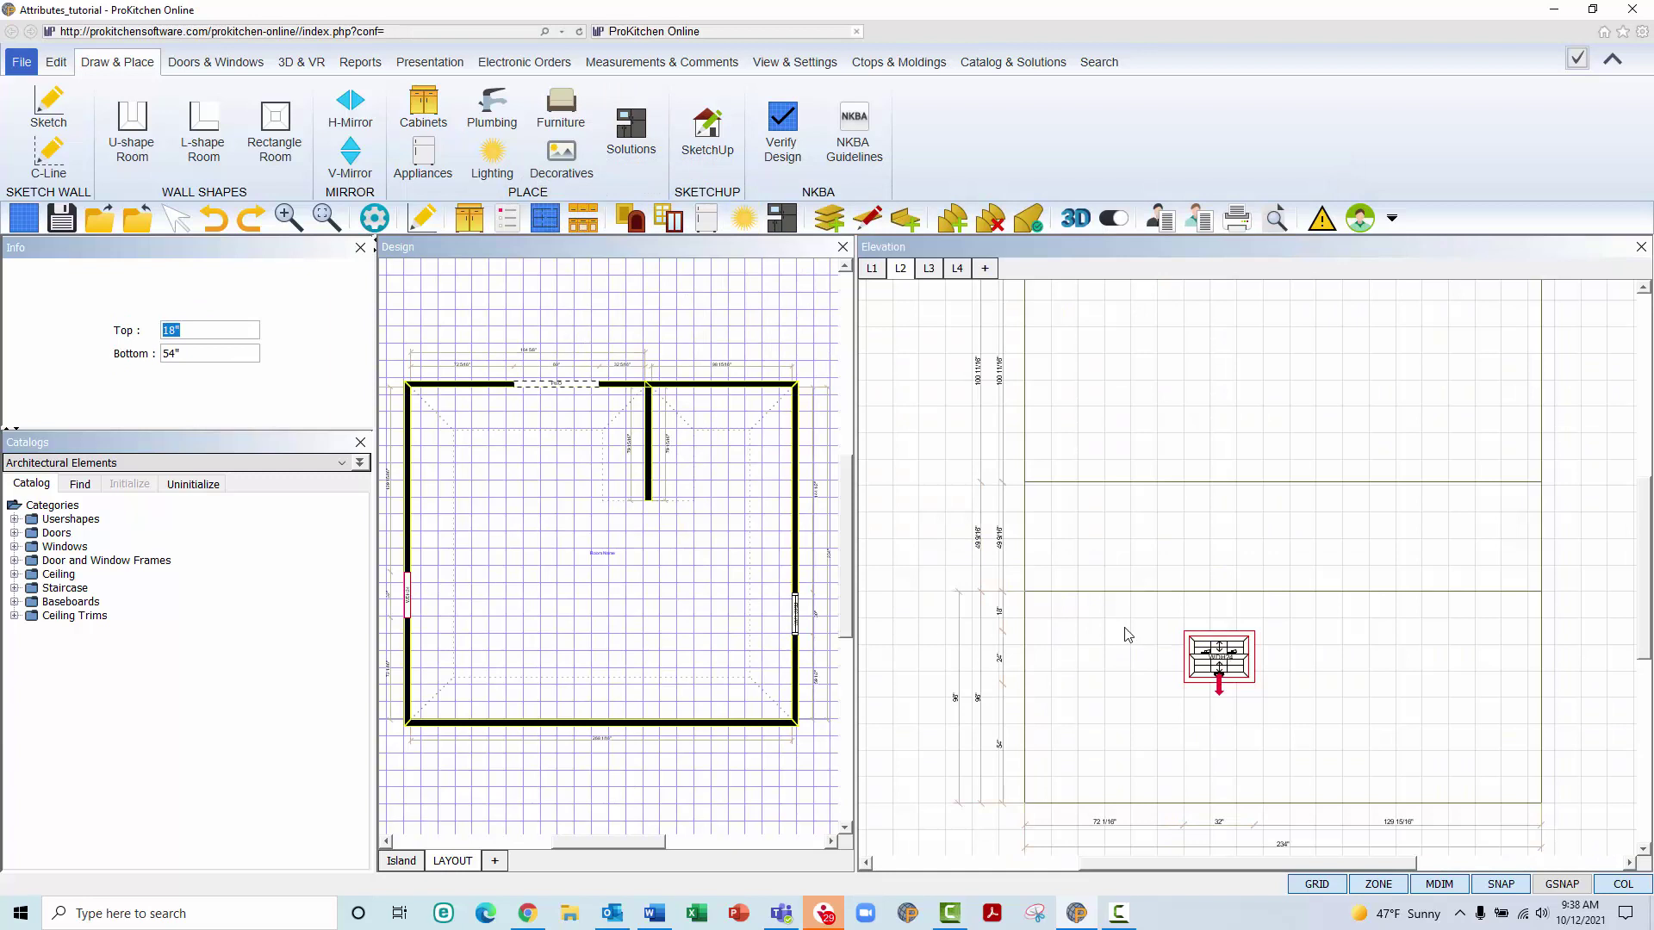
double_click(207, 358)
text(108)
click(218, 355)
key(Return)
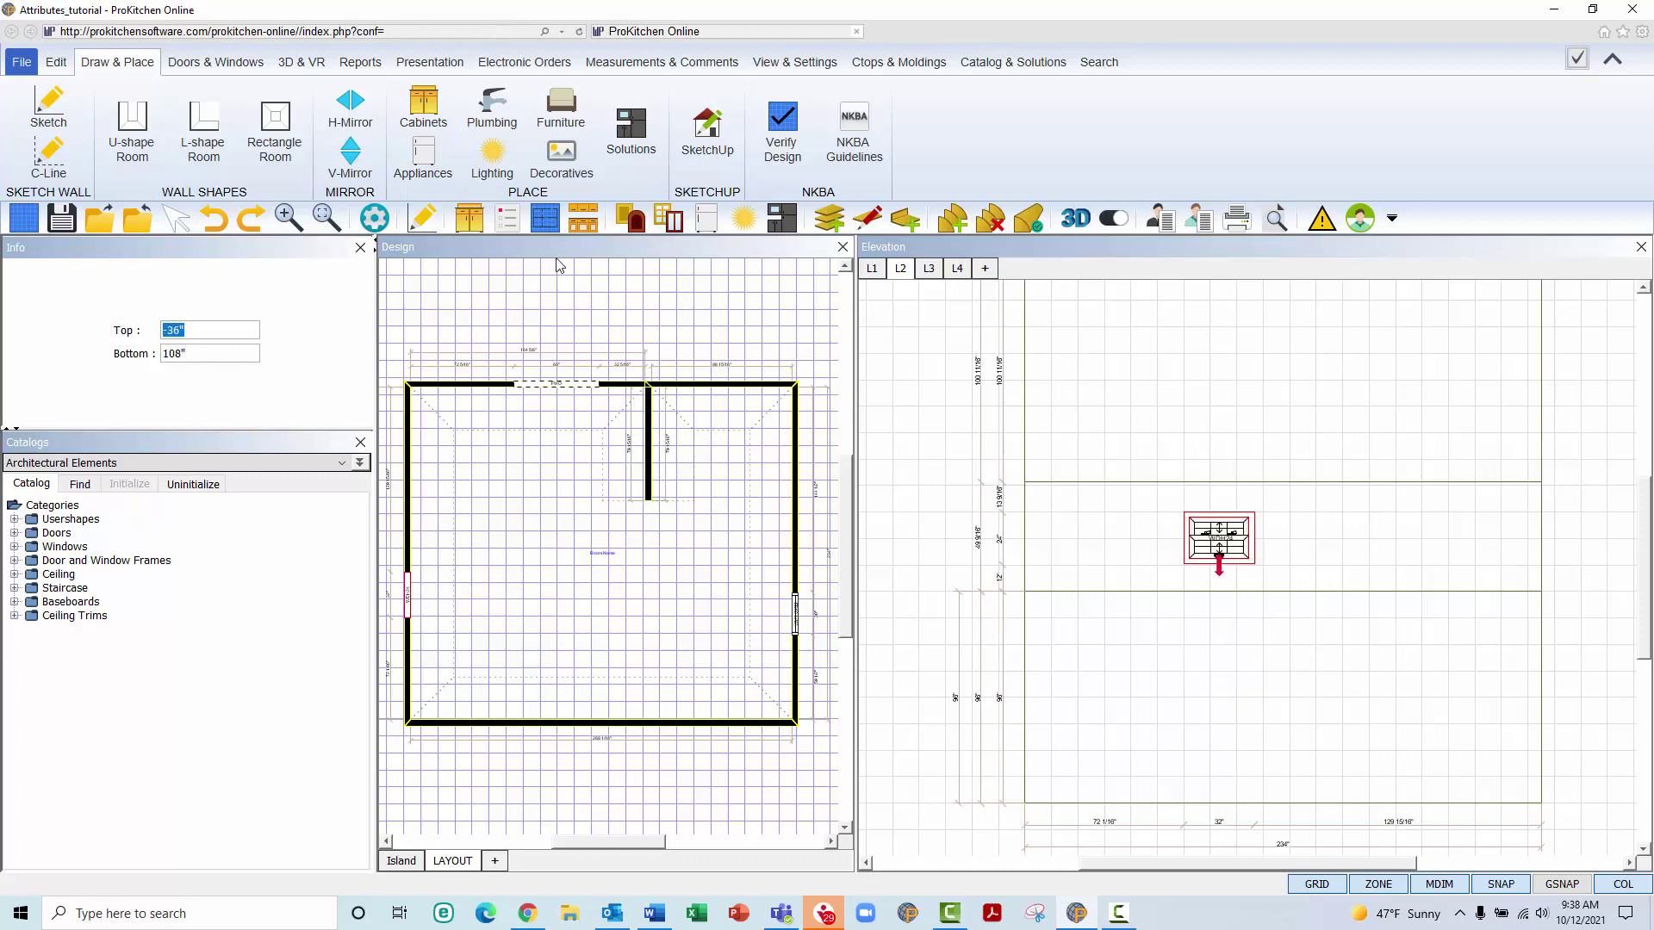
click(597, 222)
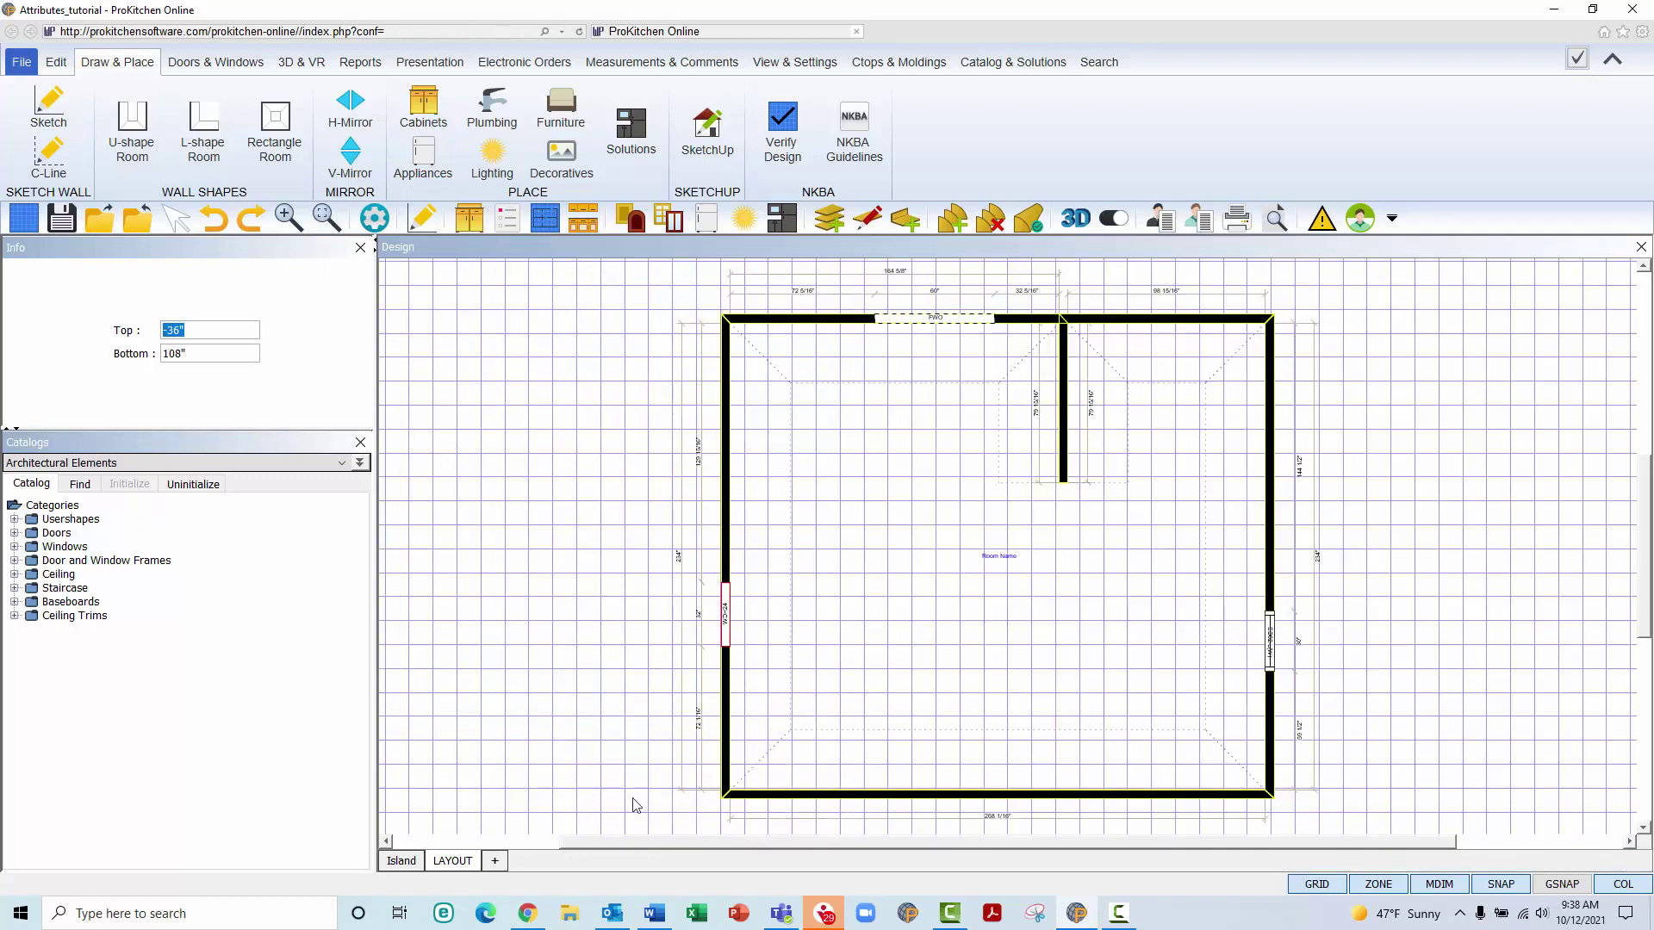
Try the Wood Stud, Concrete, Concrete Block, Metal Stud, Brick and Special Finish Face materials on the plan's lower wall
double_click(835, 796)
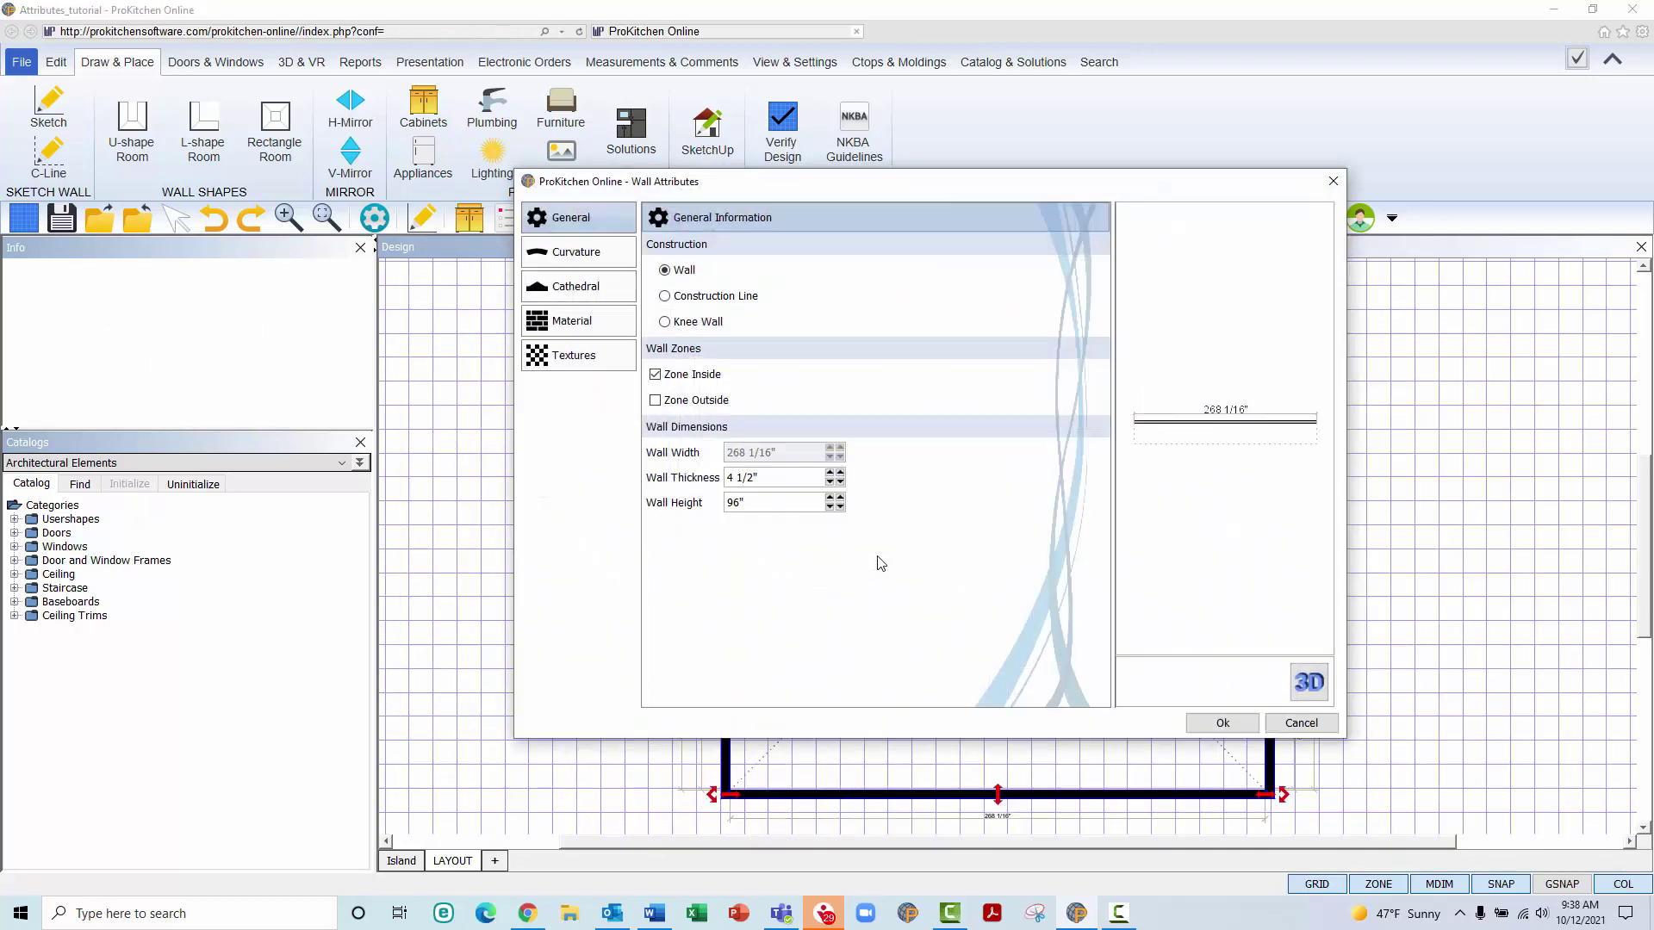
click(573, 322)
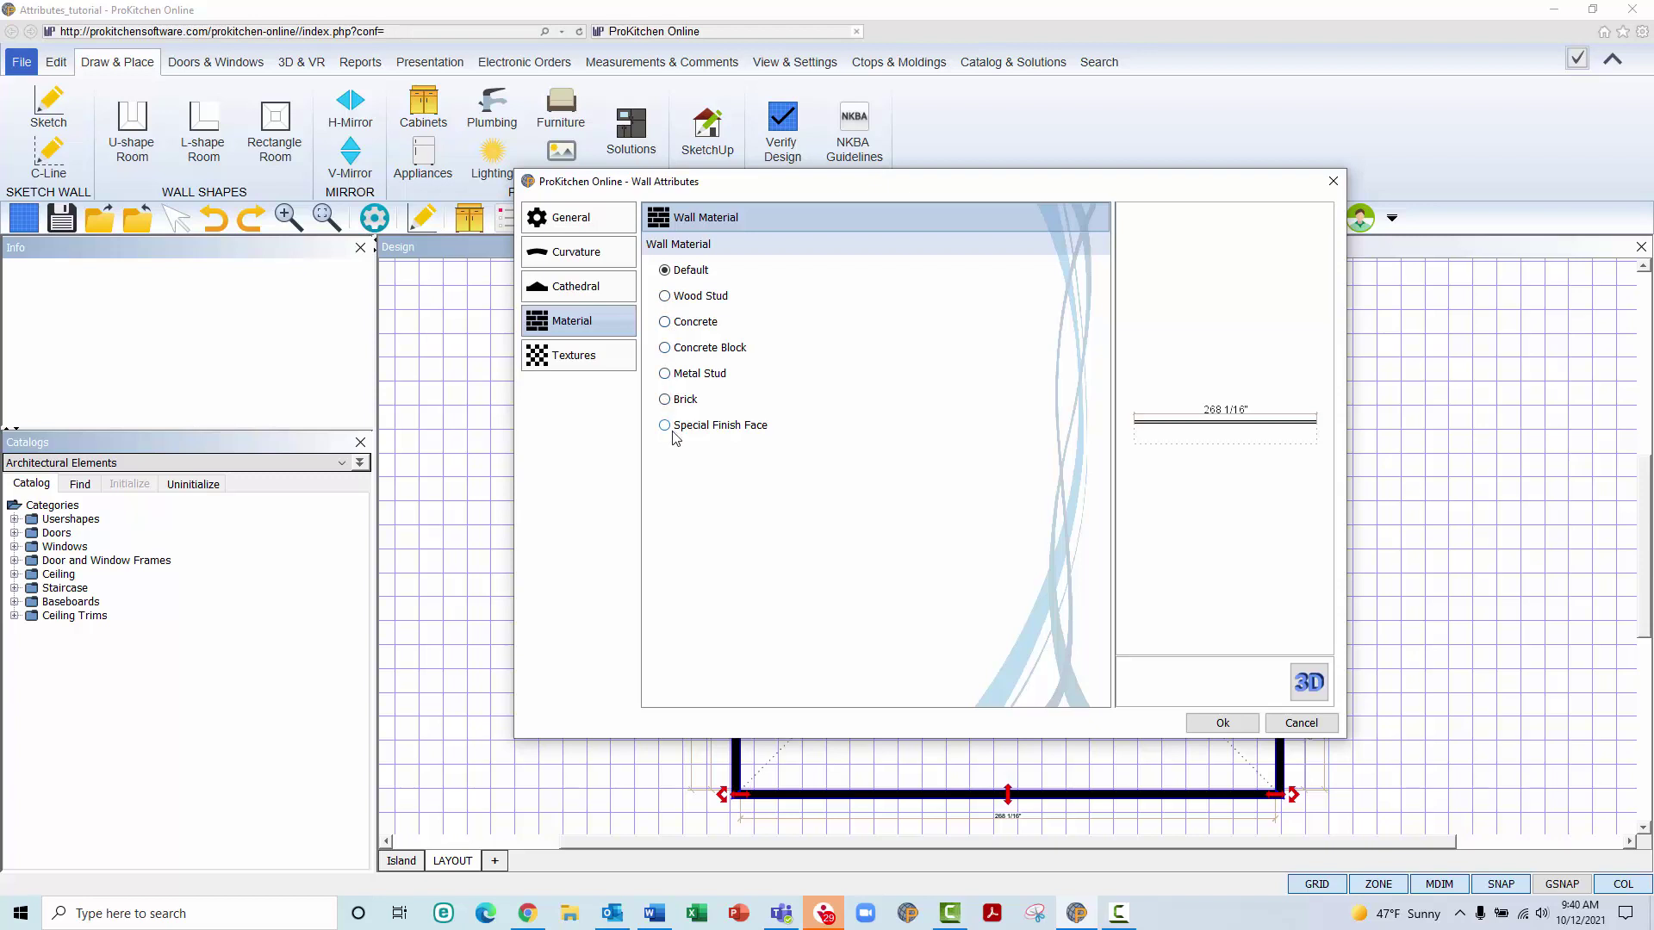
click(670, 298)
click(665, 323)
click(665, 349)
click(667, 377)
click(671, 399)
click(665, 428)
Review the lower wall's thickness setting and restore its wall material to Default
click(601, 223)
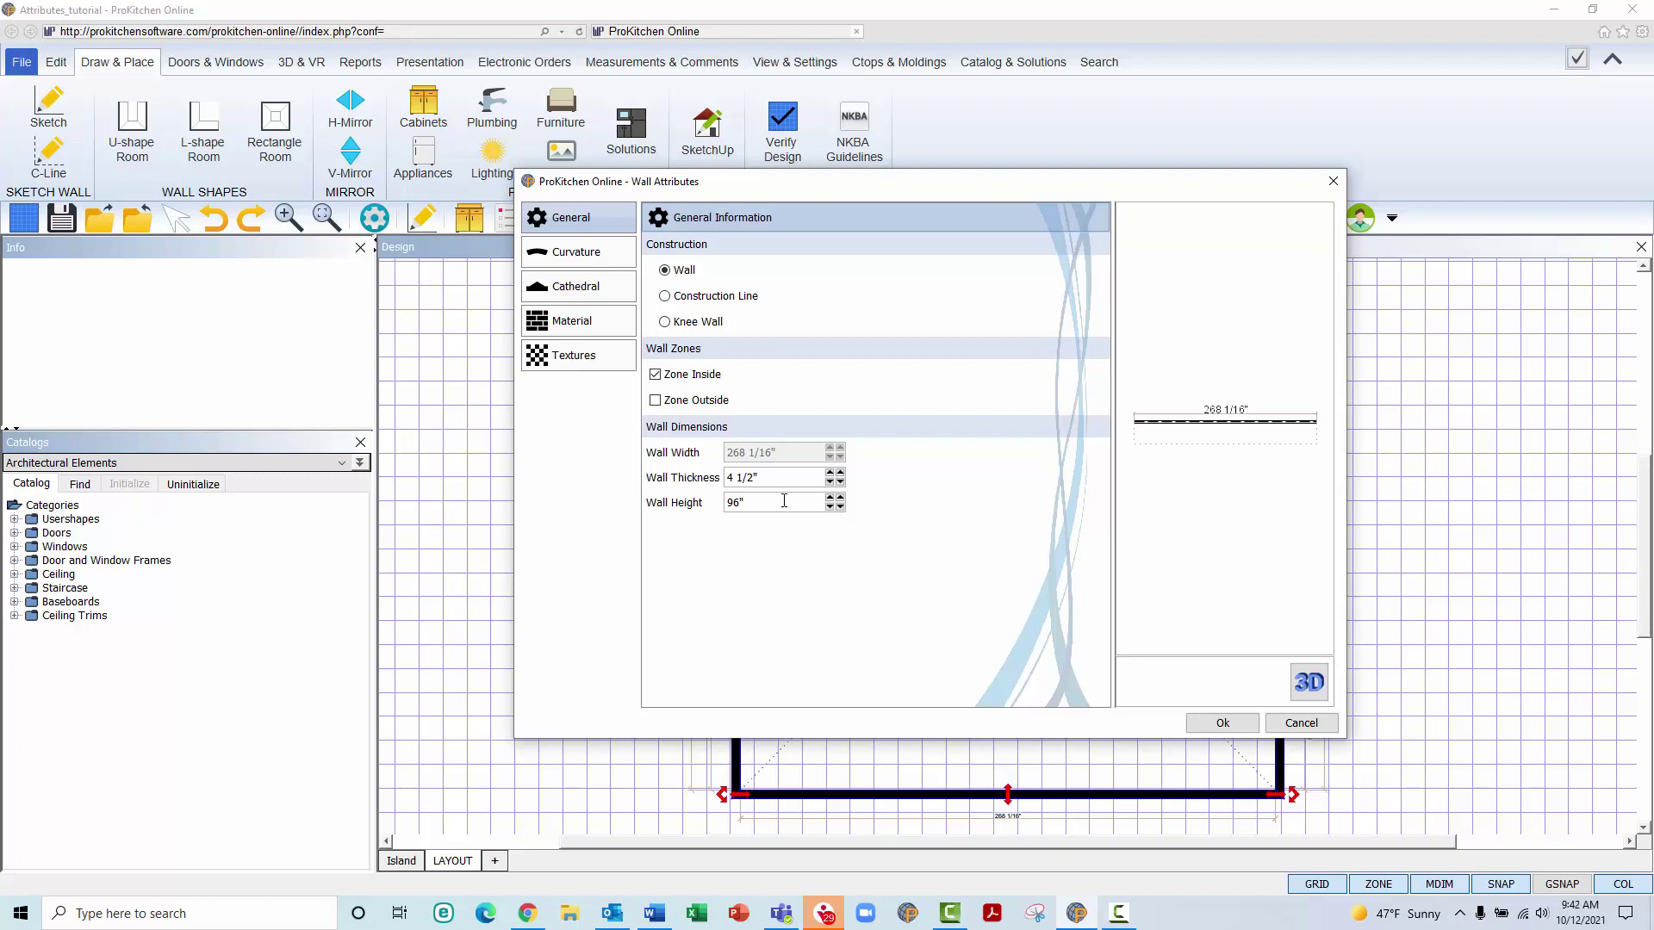
drag(780, 476, 694, 477)
click(620, 321)
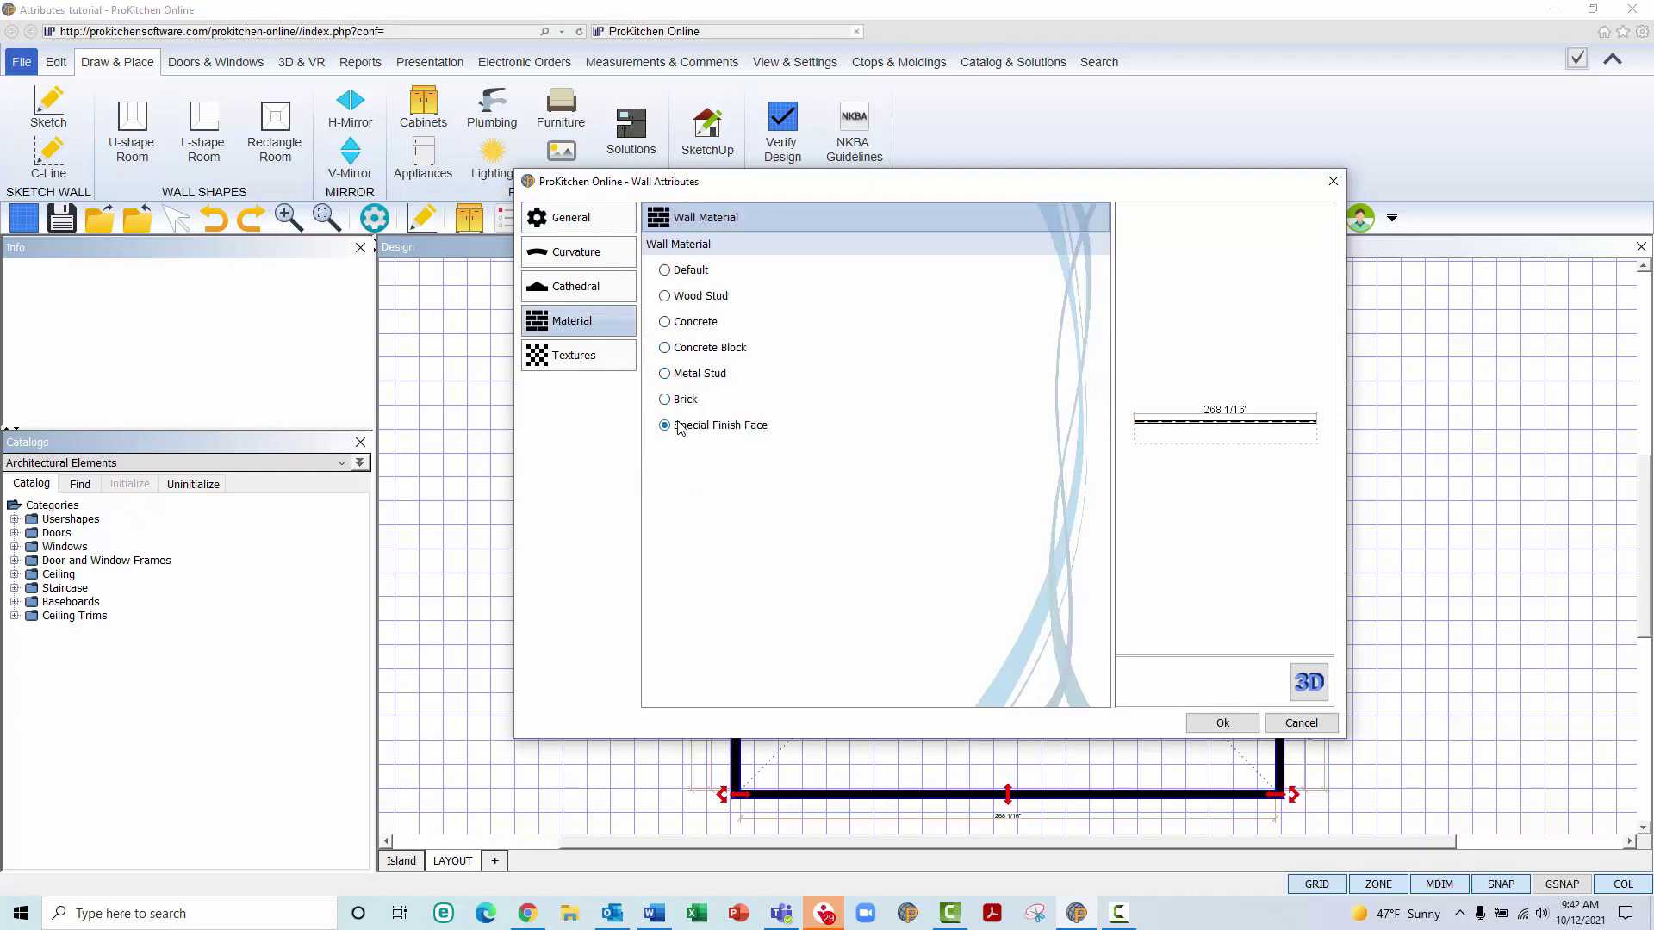
click(665, 270)
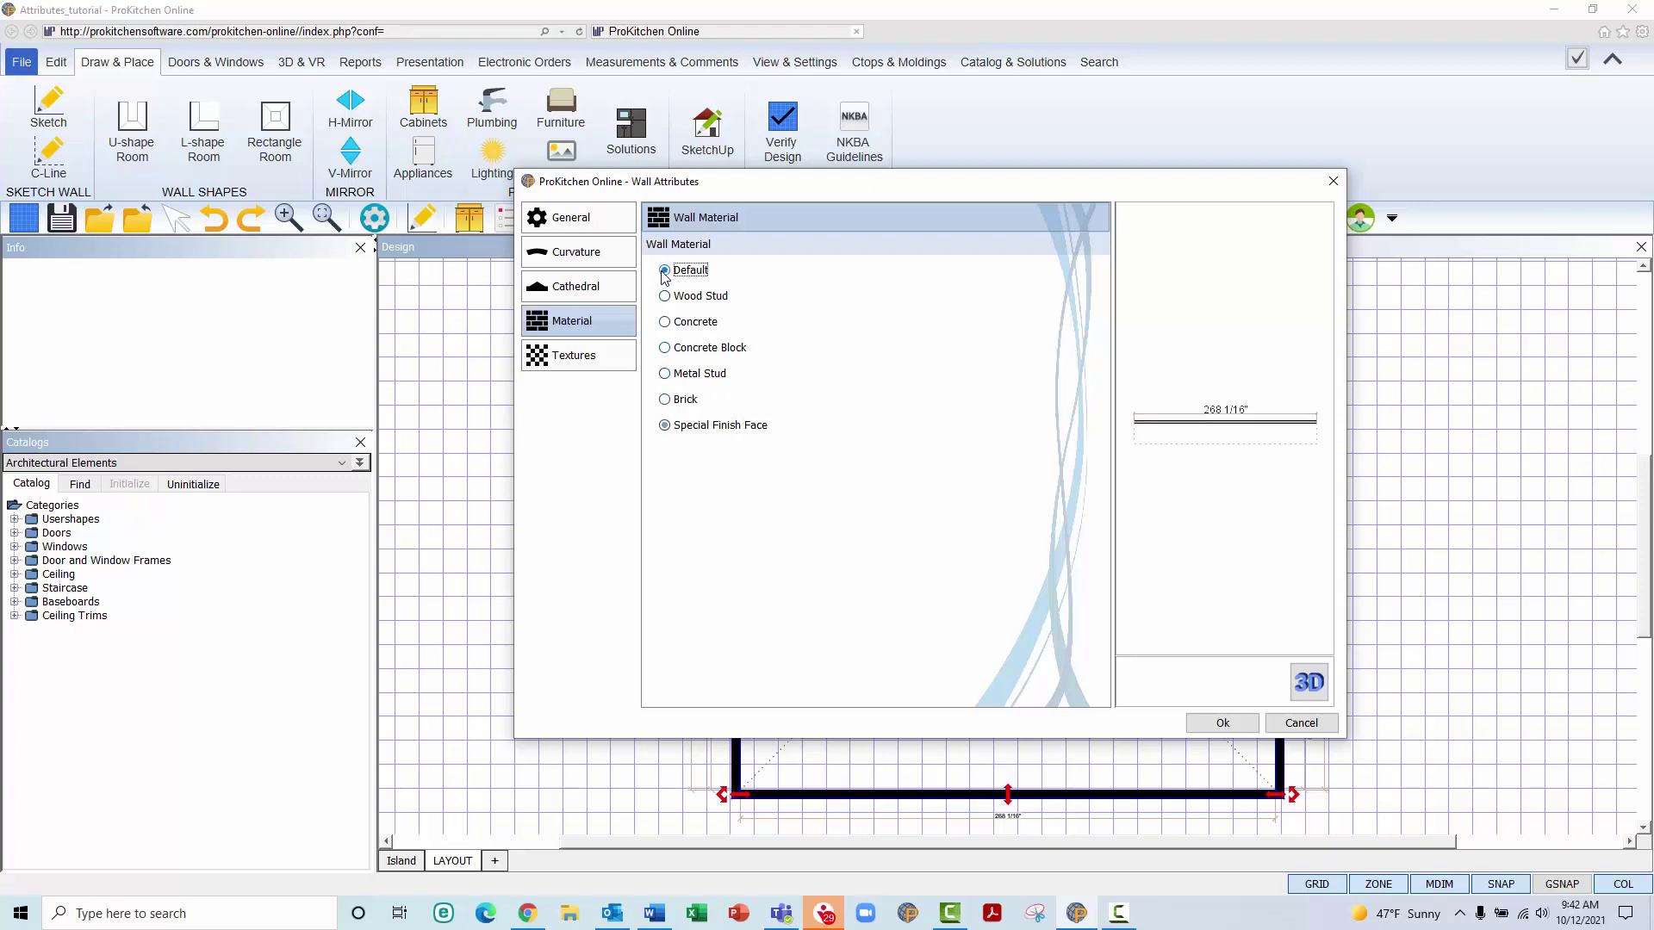
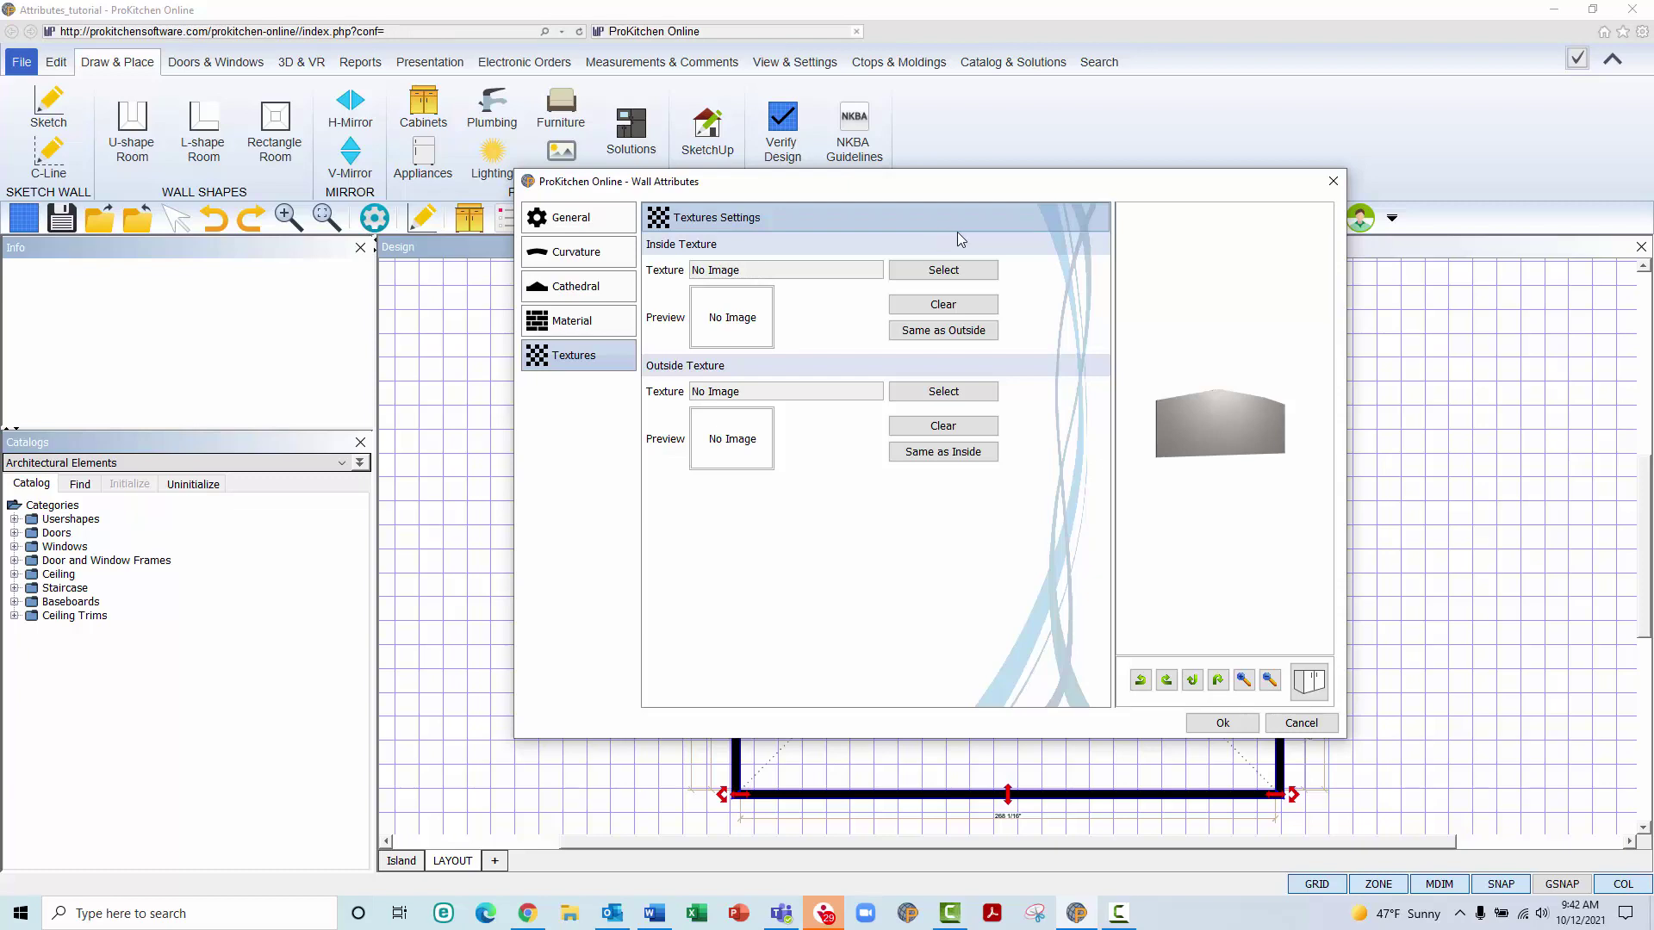
Search the inside texture collection for "calacatta"
click(975, 272)
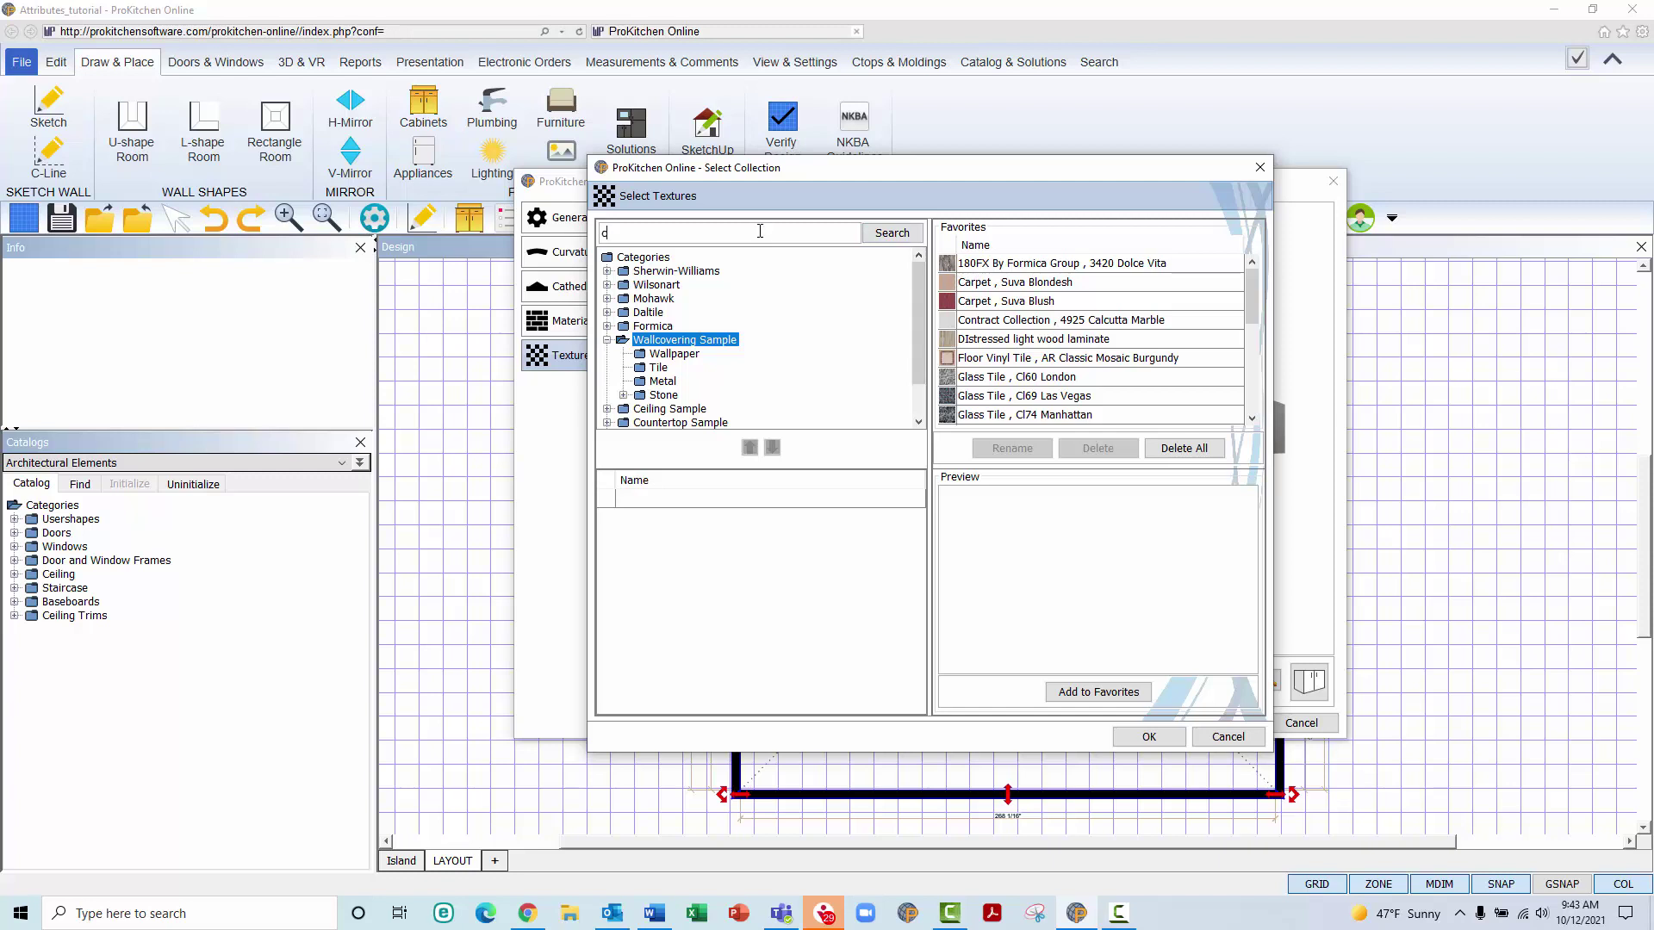
text(alacatta)
click(872, 237)
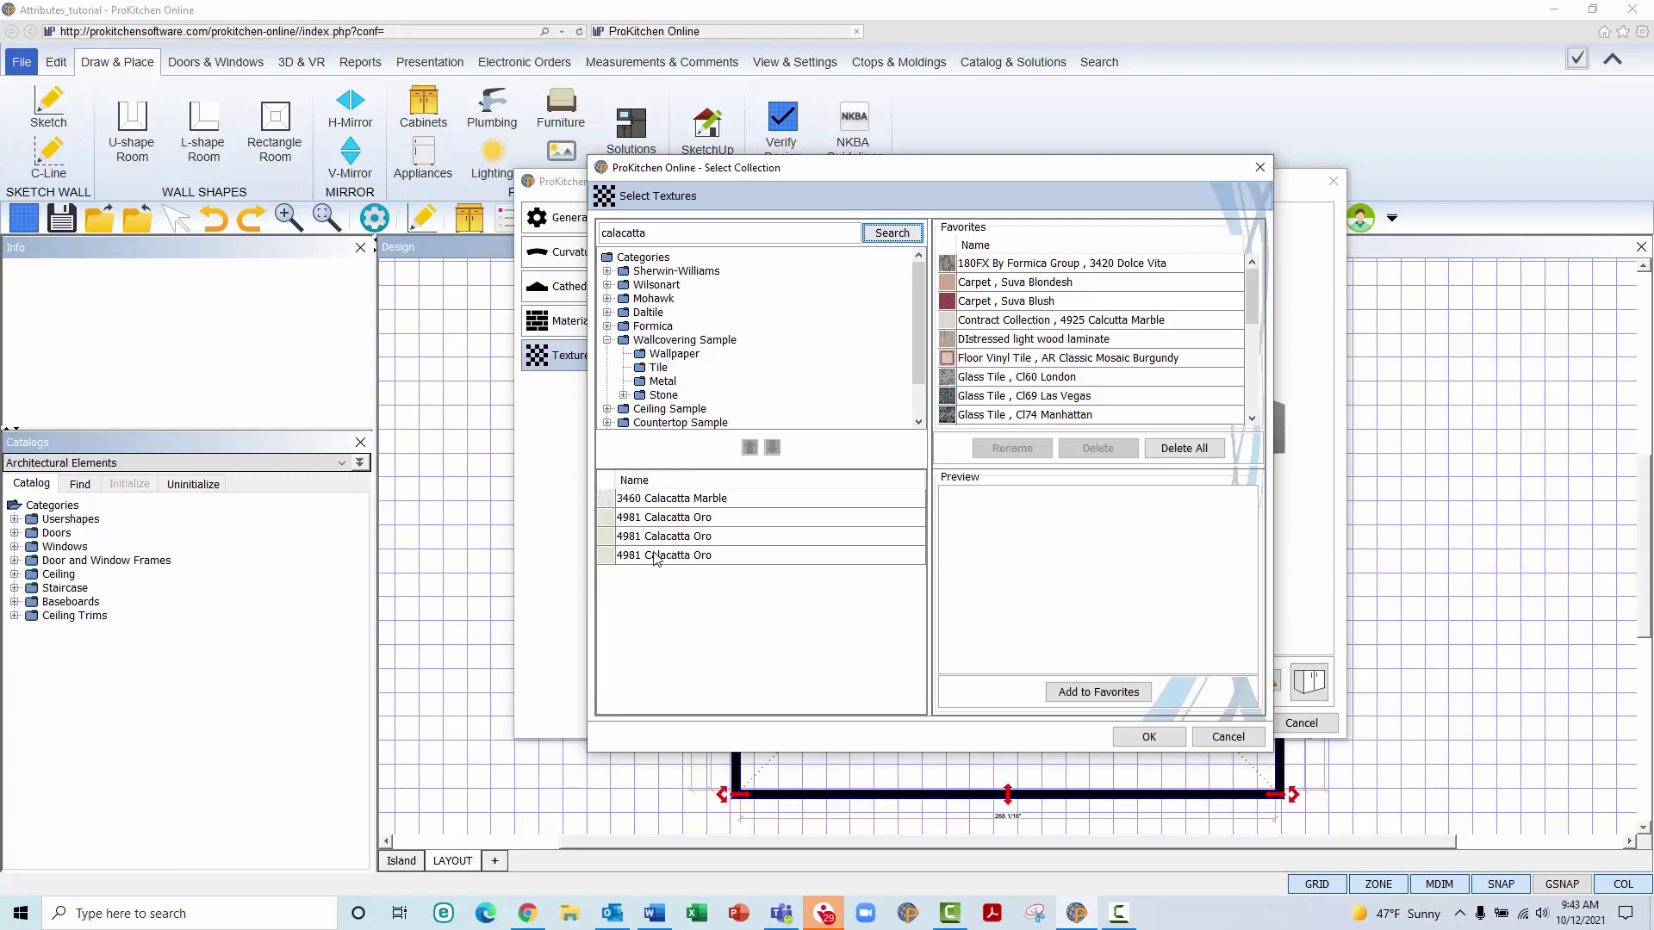
Browse the Wallcovering Sample wallpapers and assign Wallpaper #017 as the wall's inside texture
click(643, 356)
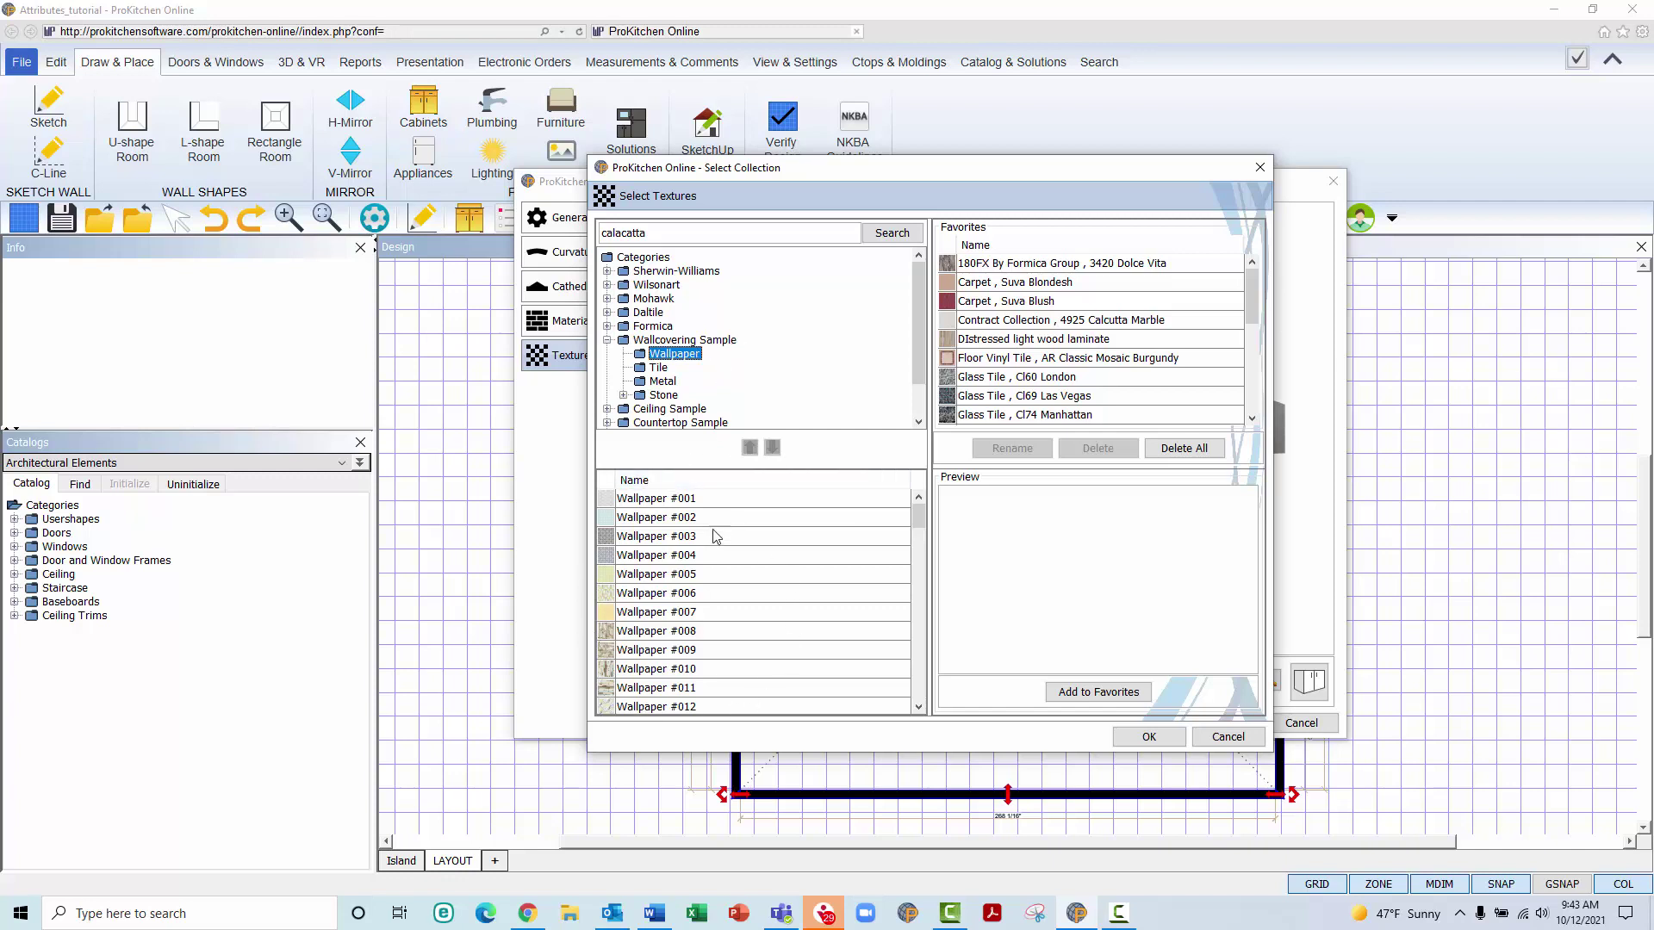
scroll(694, 592, down, 2)
click(641, 651)
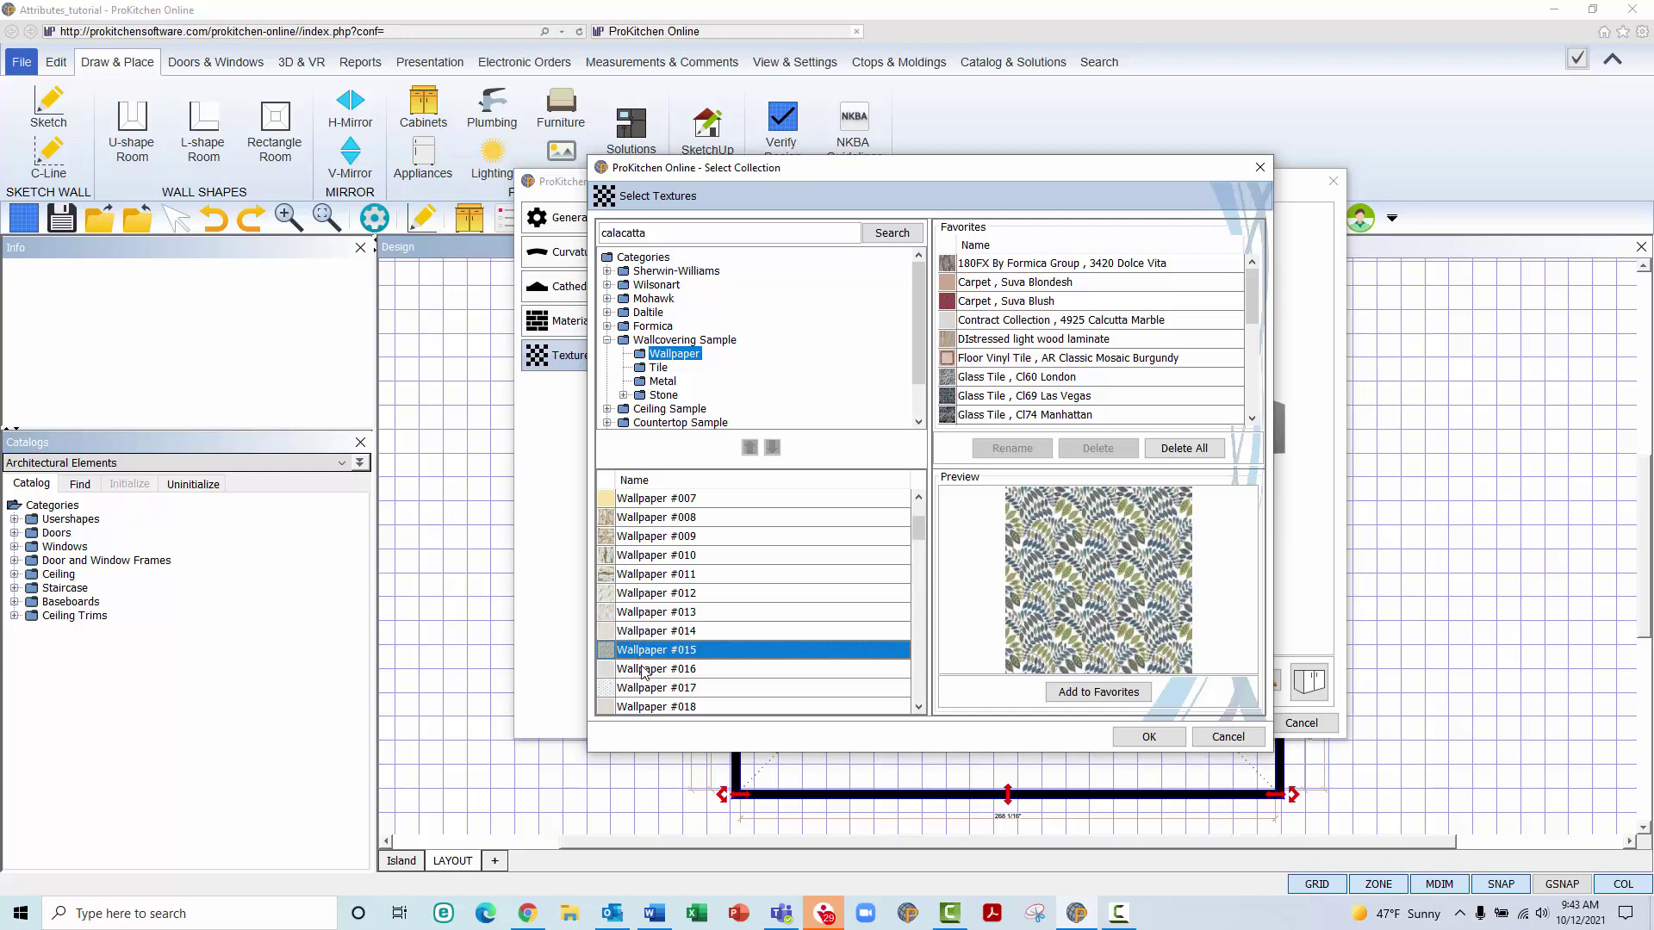
click(644, 671)
click(653, 689)
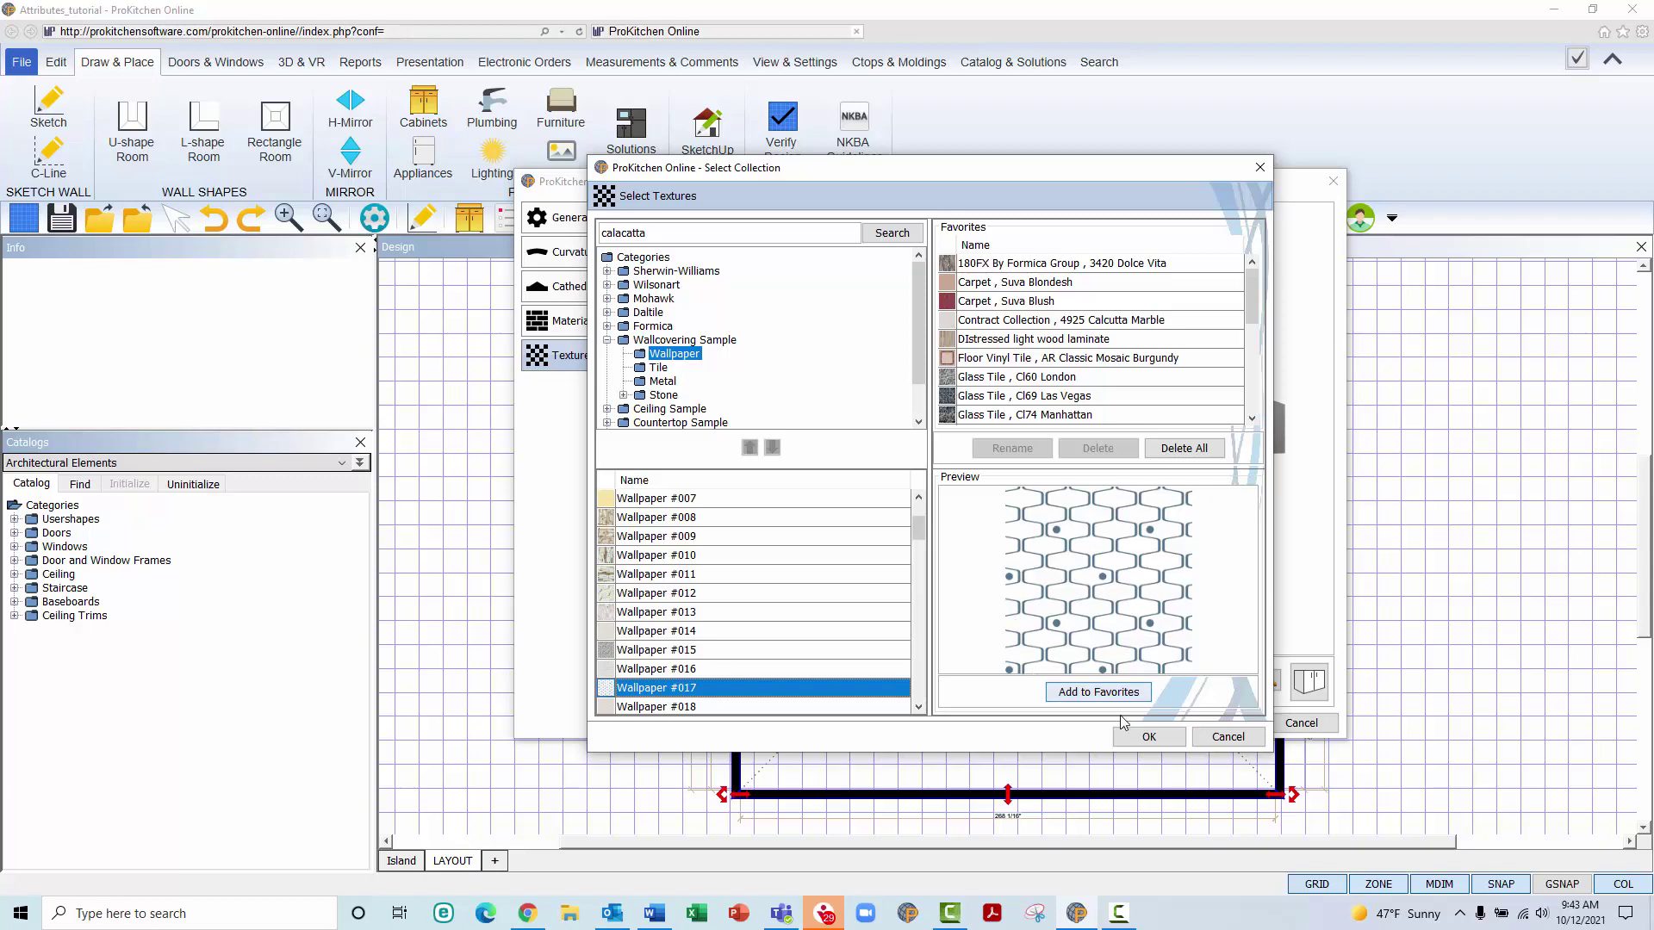
click(1150, 737)
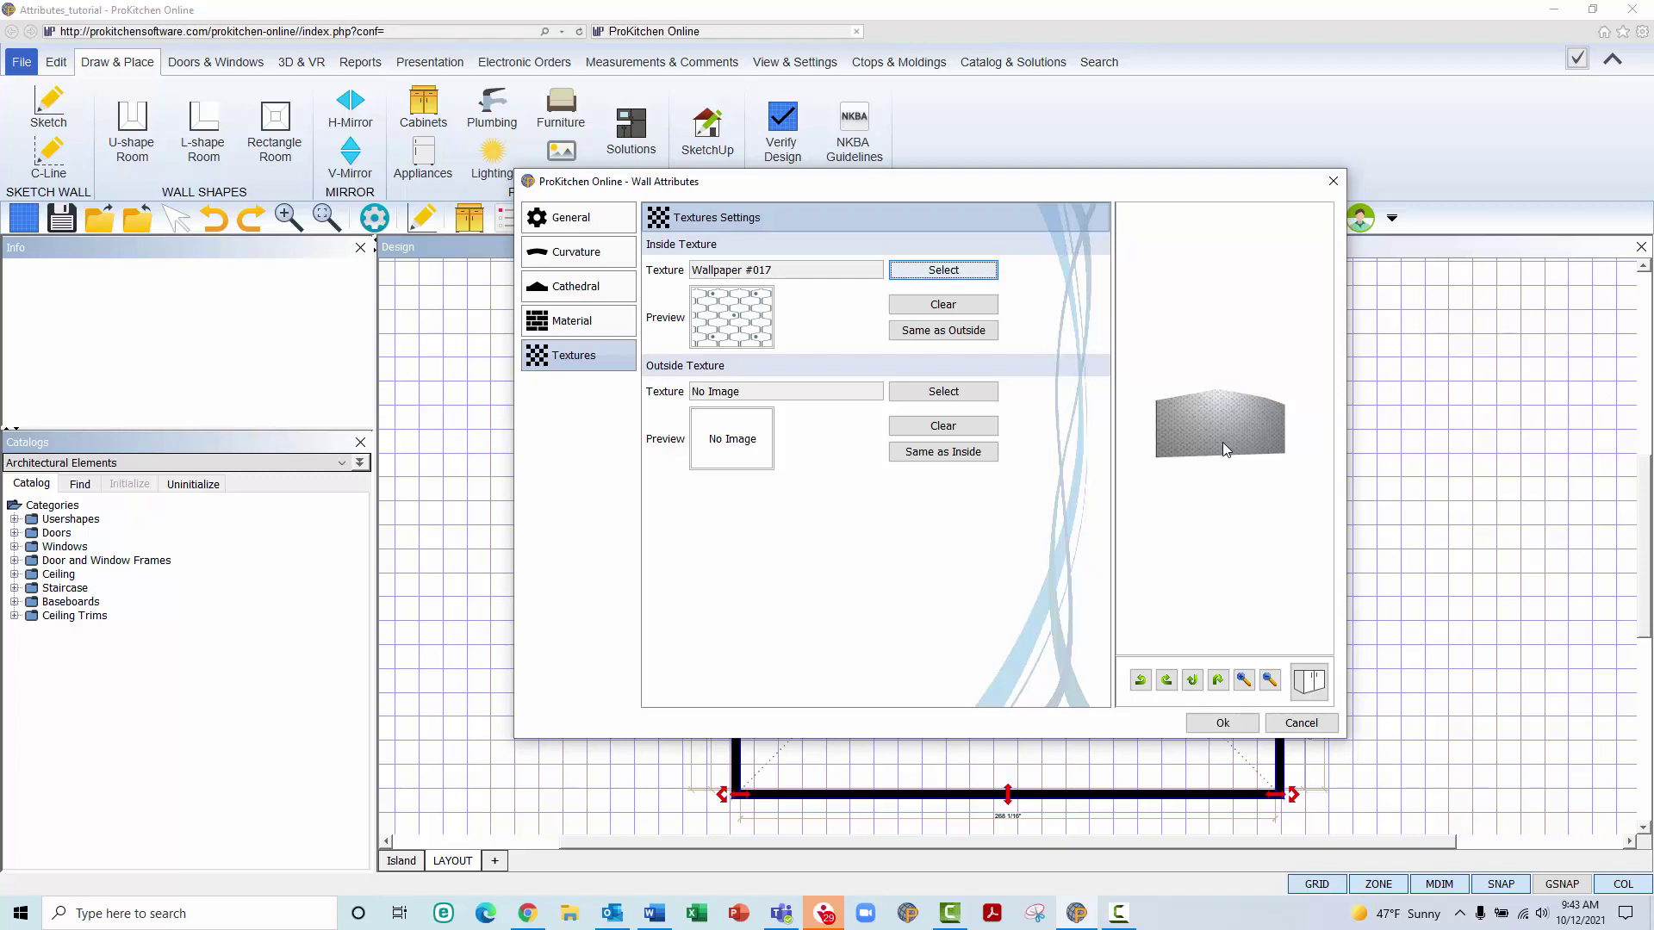
Examine the texture on the inside and outside faces of the wall in the 3D preview
scroll(1223, 442, up, 4)
scroll(1223, 444, up, 5)
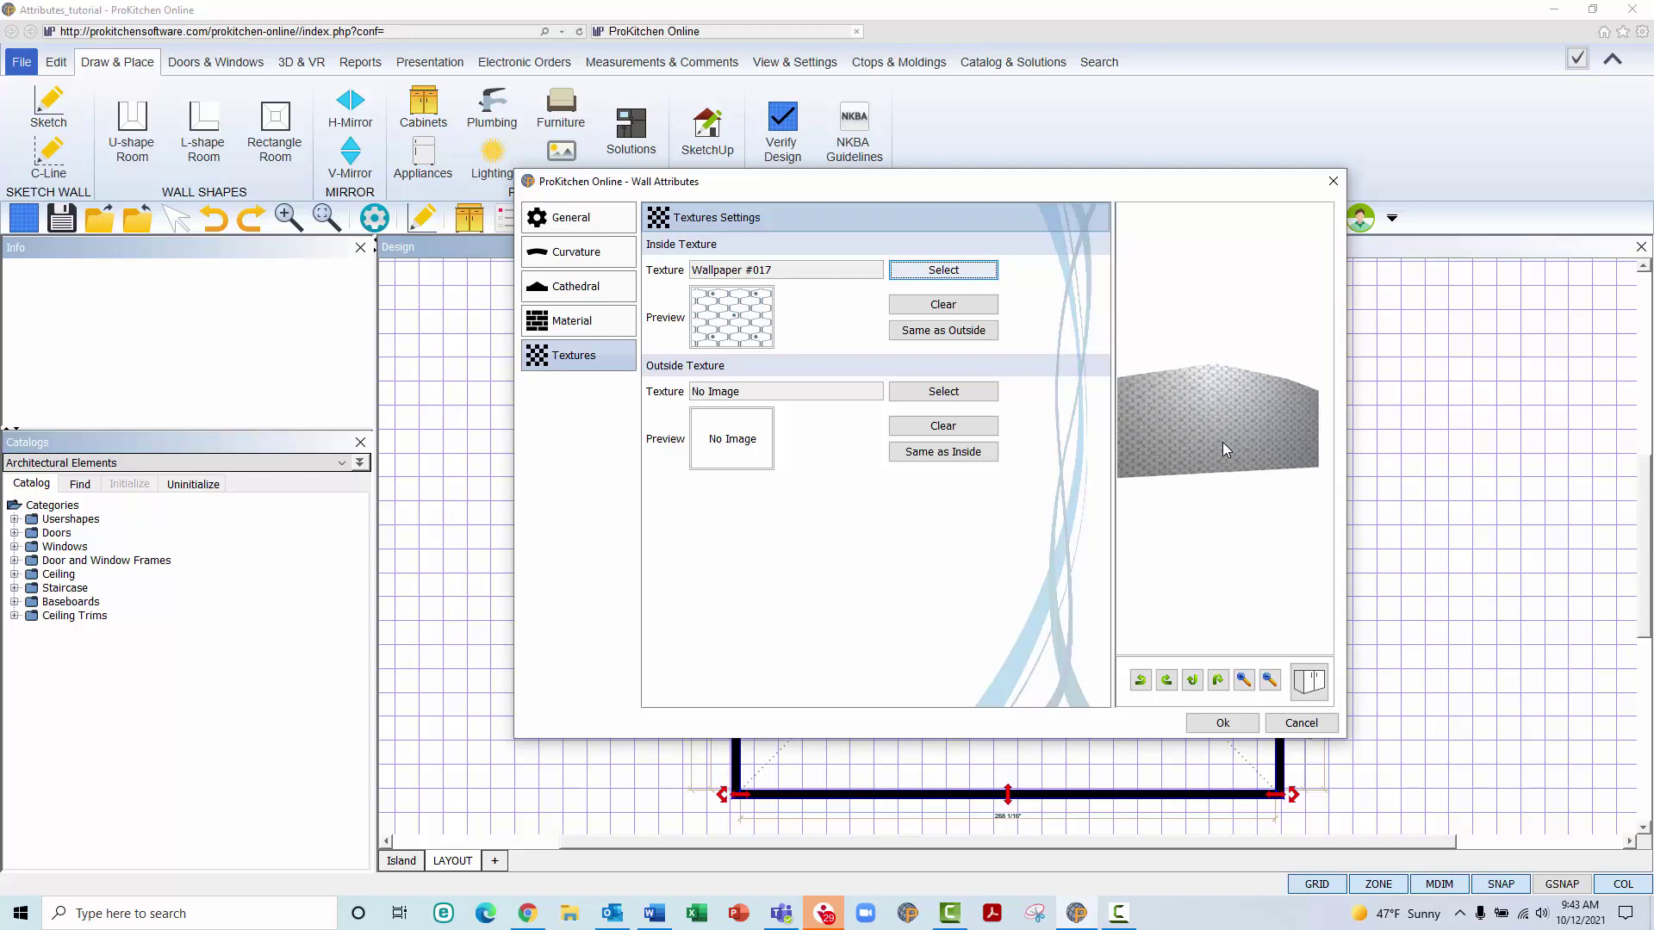
scroll(1222, 442, up, 2)
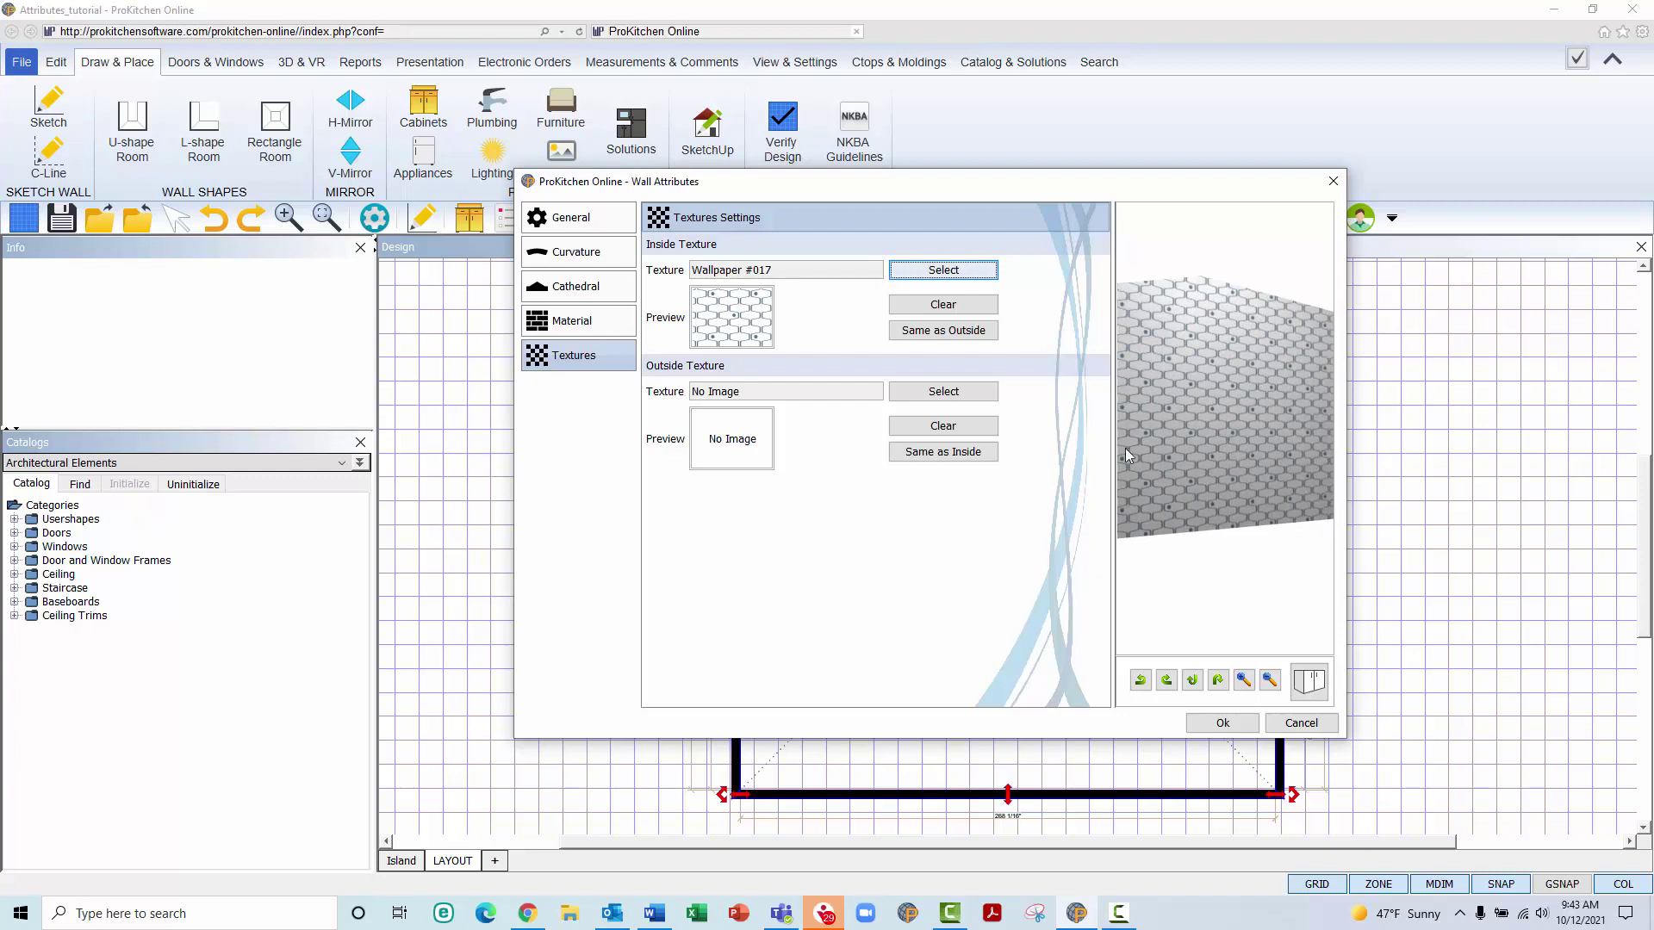
drag(1125, 448, 1349, 487)
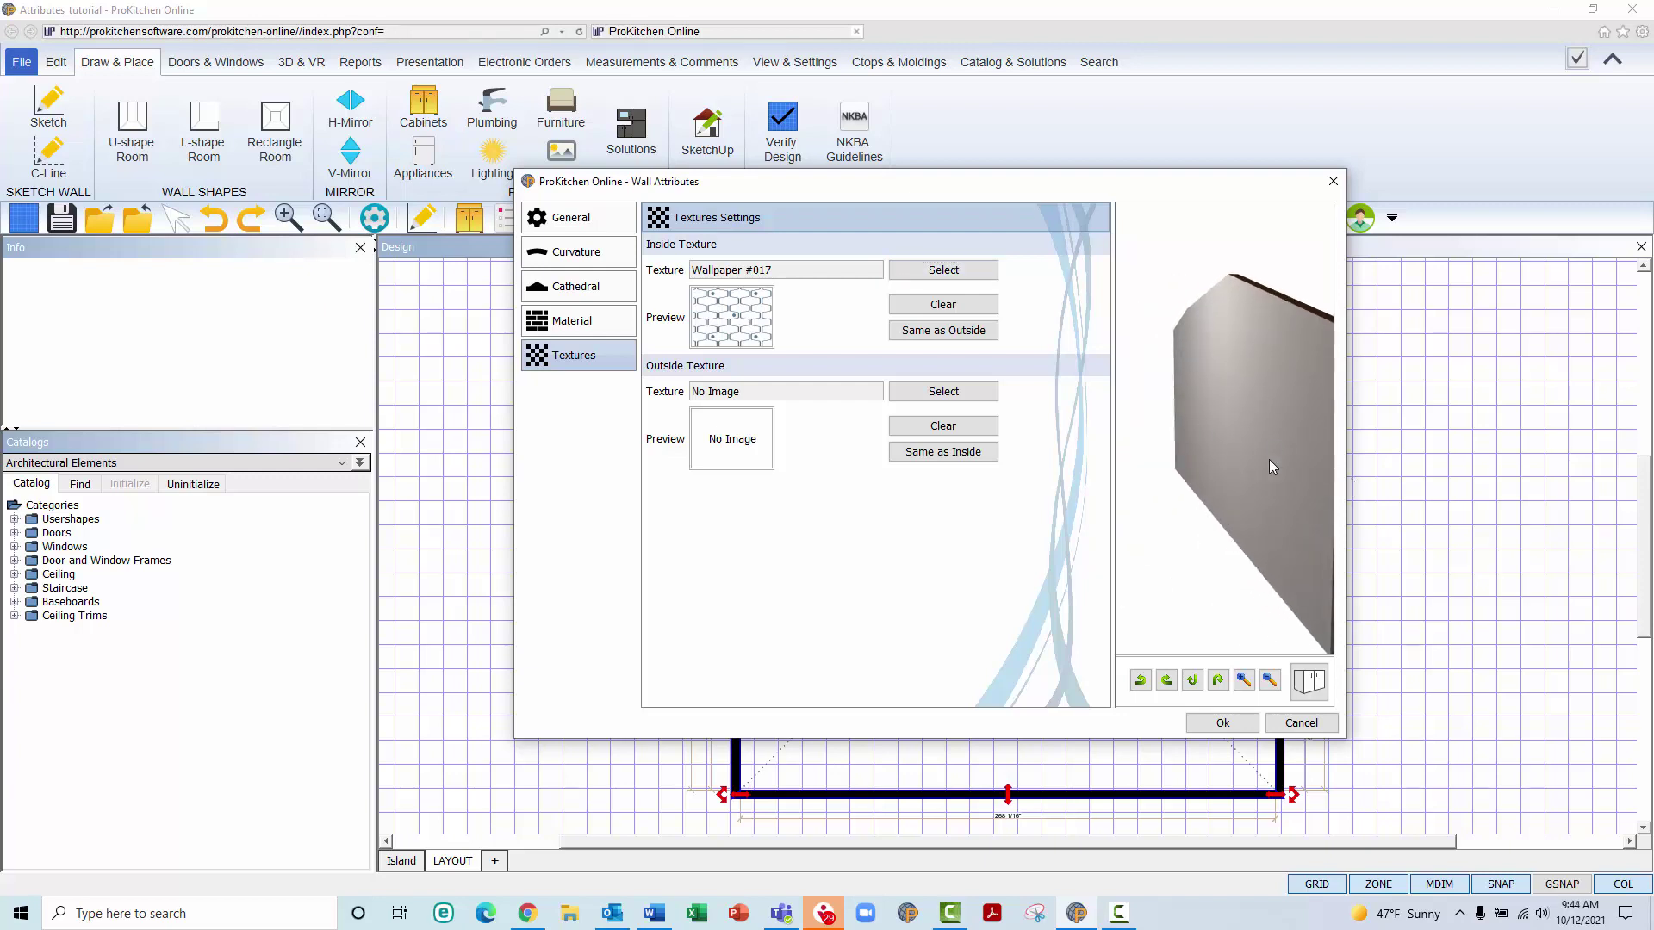
drag(1294, 474, 1175, 448)
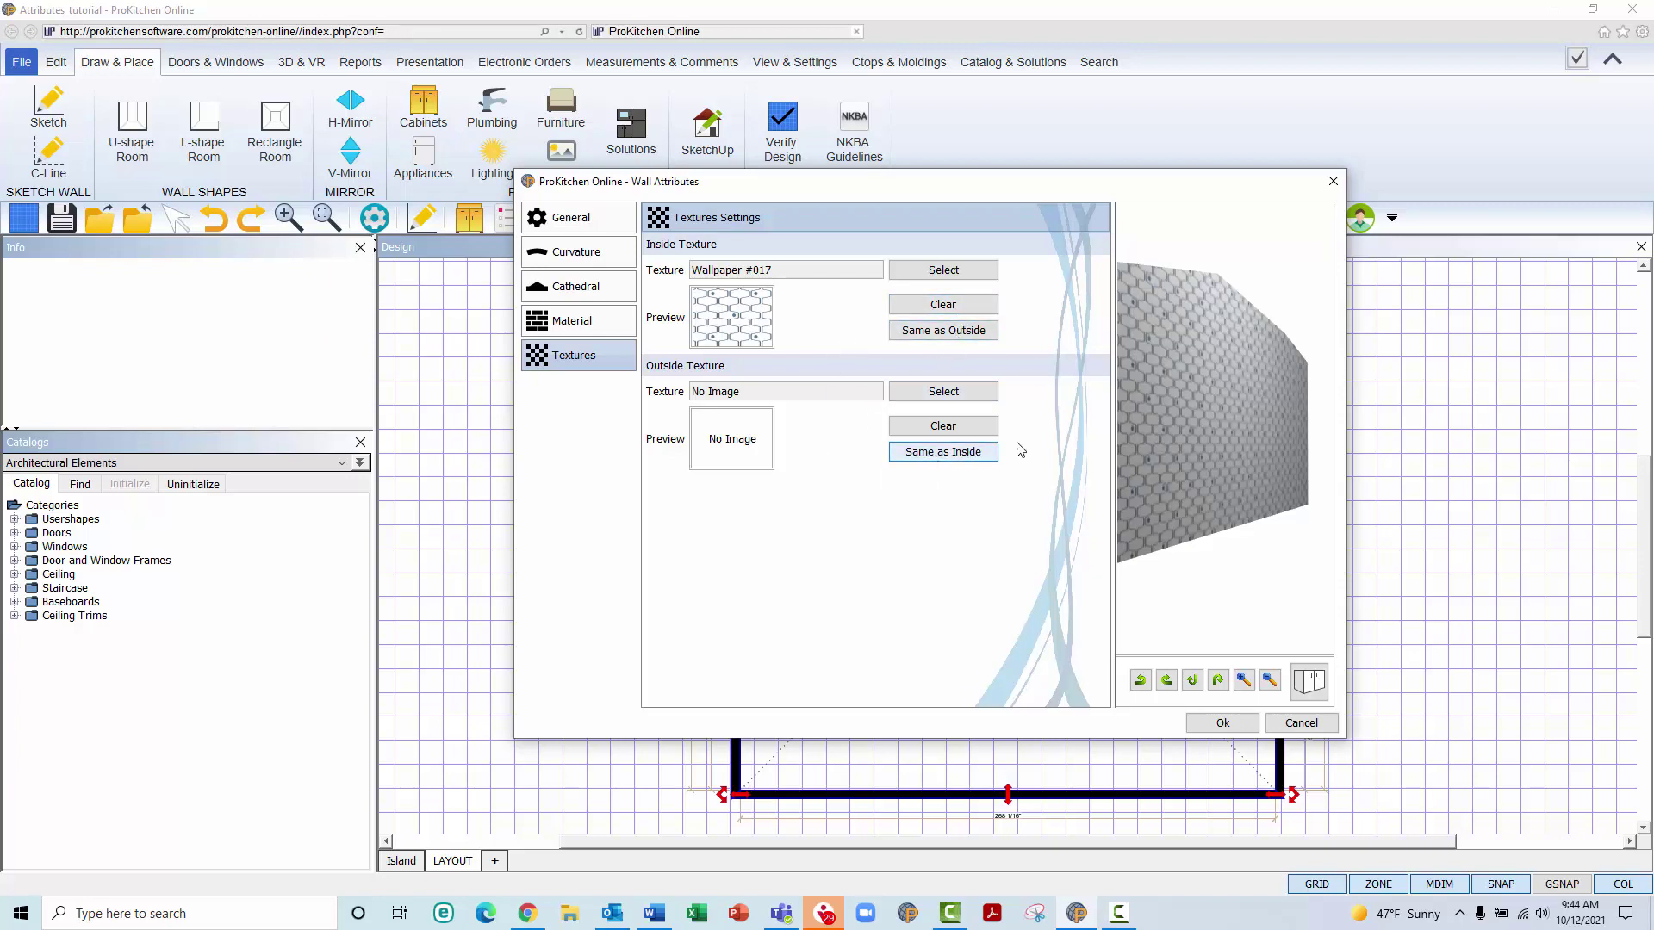
Make the wall's outside texture the same as the inside, check it in the 3D preview, and apply the wall attributes
click(958, 336)
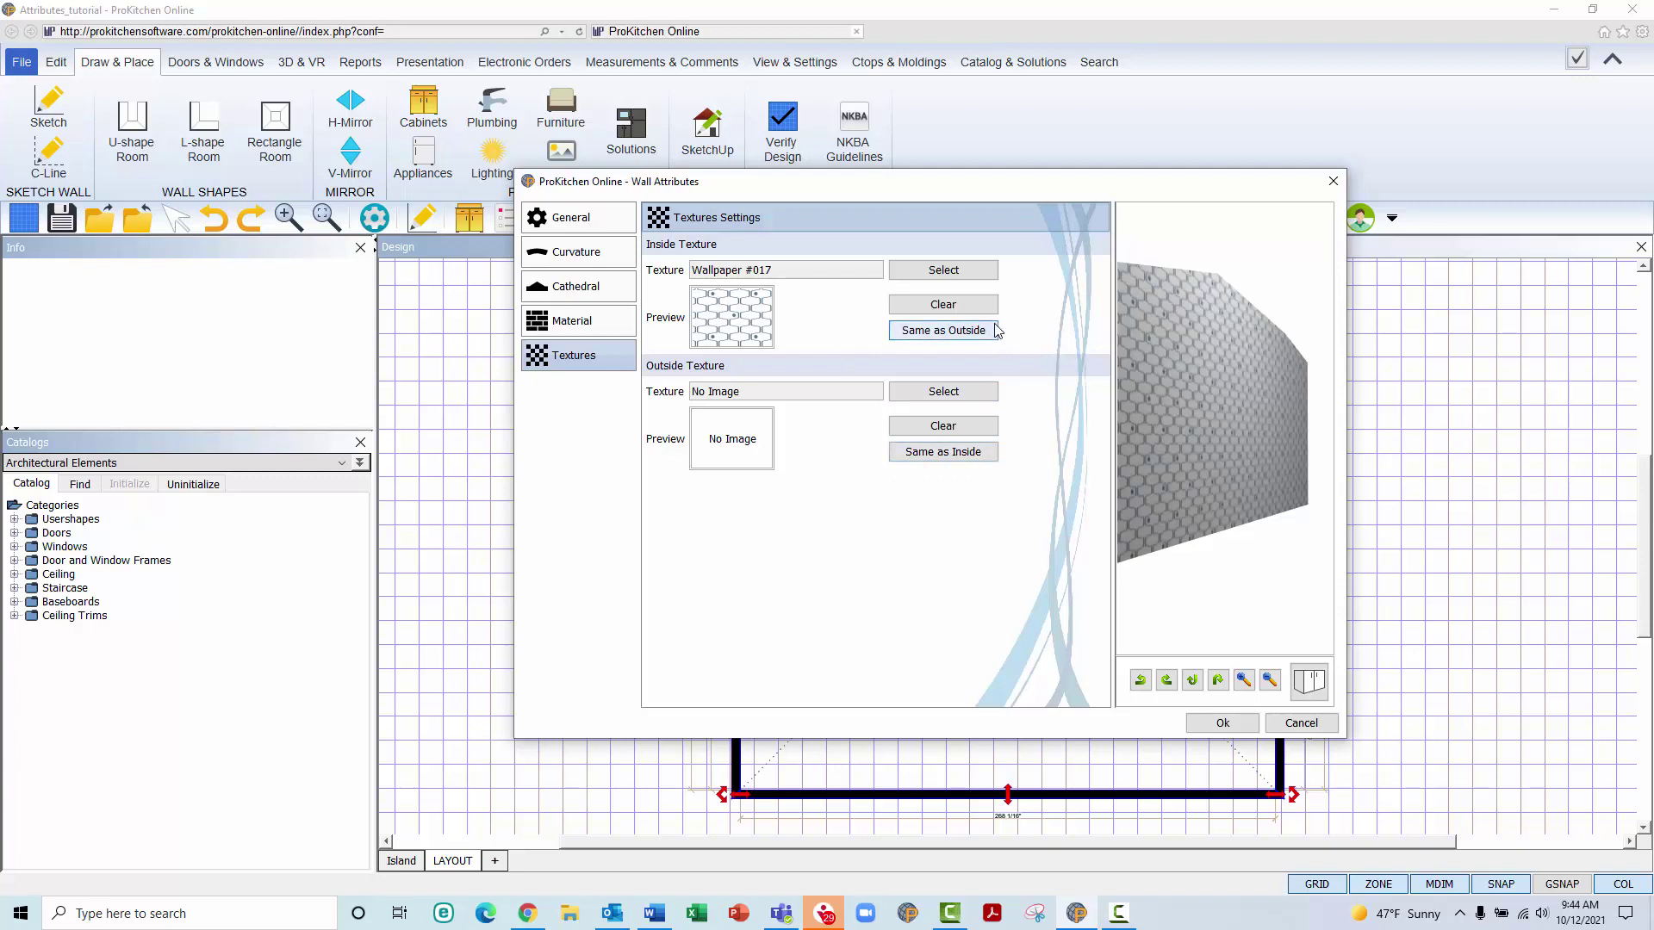
click(987, 448)
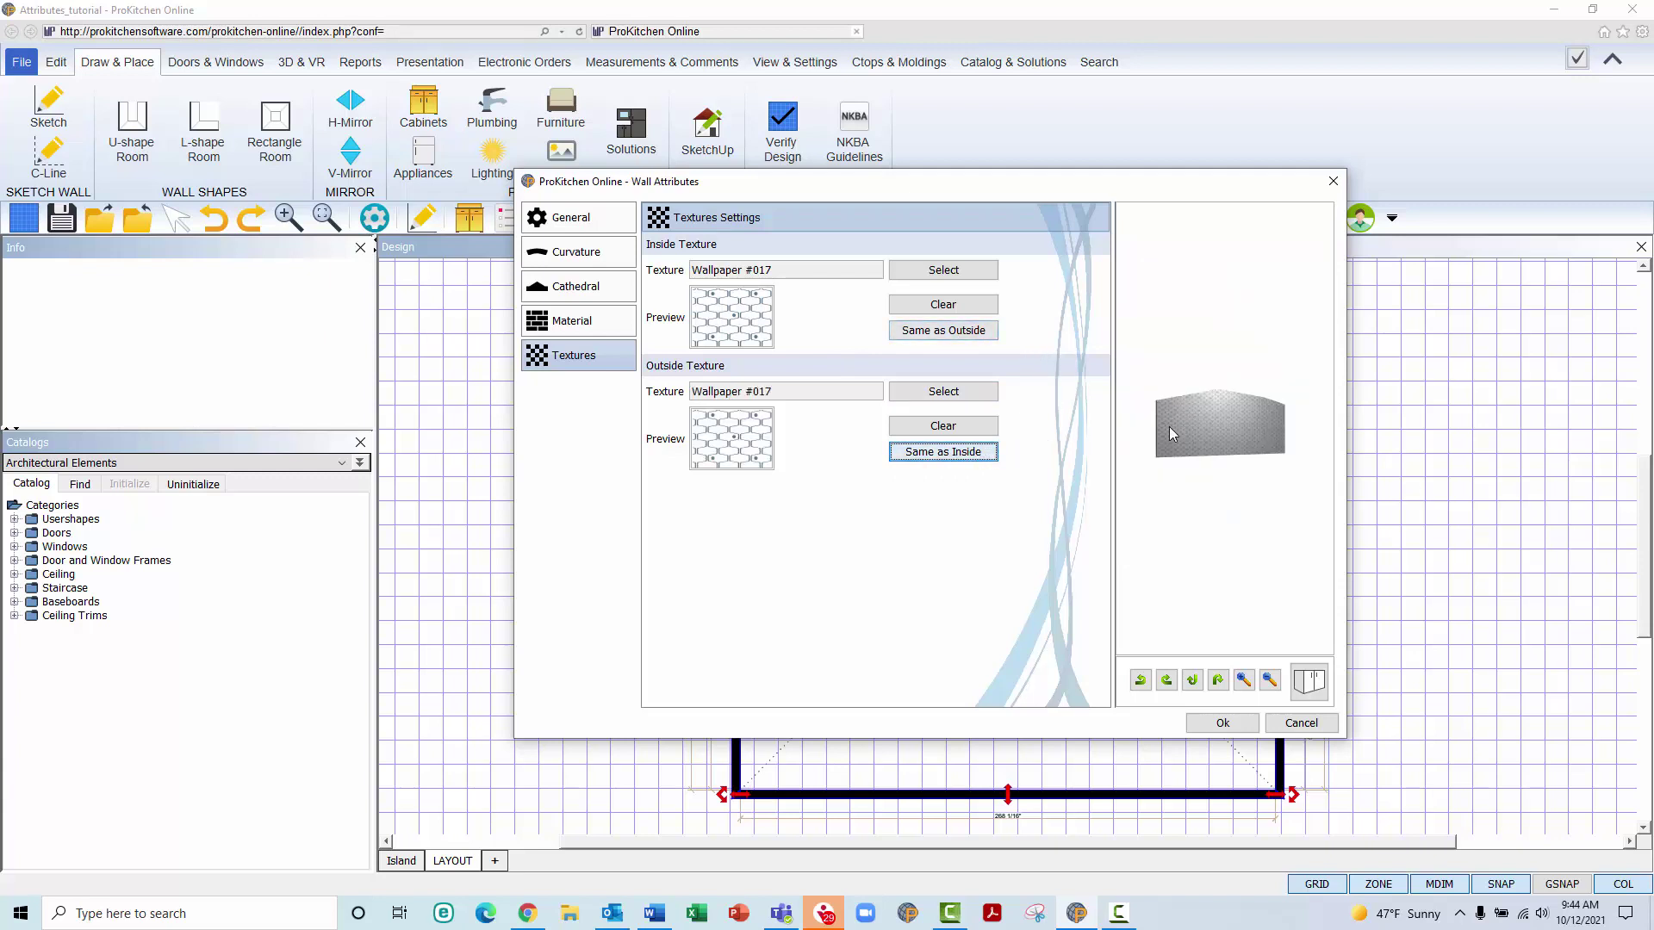
scroll(1215, 429, up, 3)
drag(1226, 428, 1318, 470)
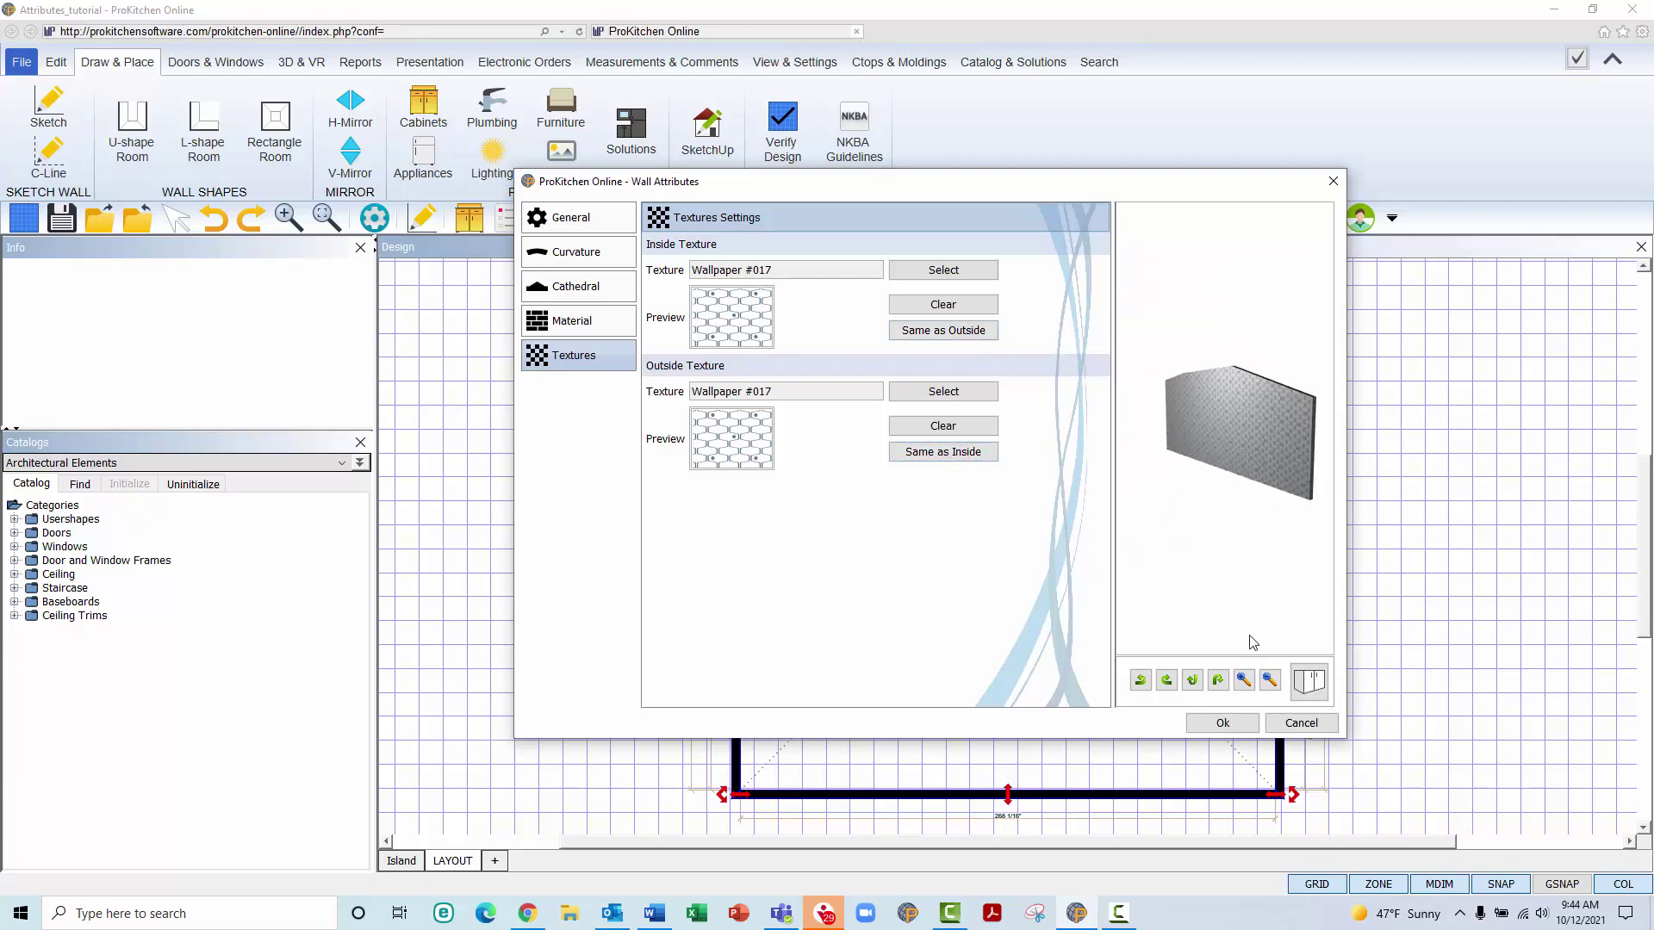
click(1224, 723)
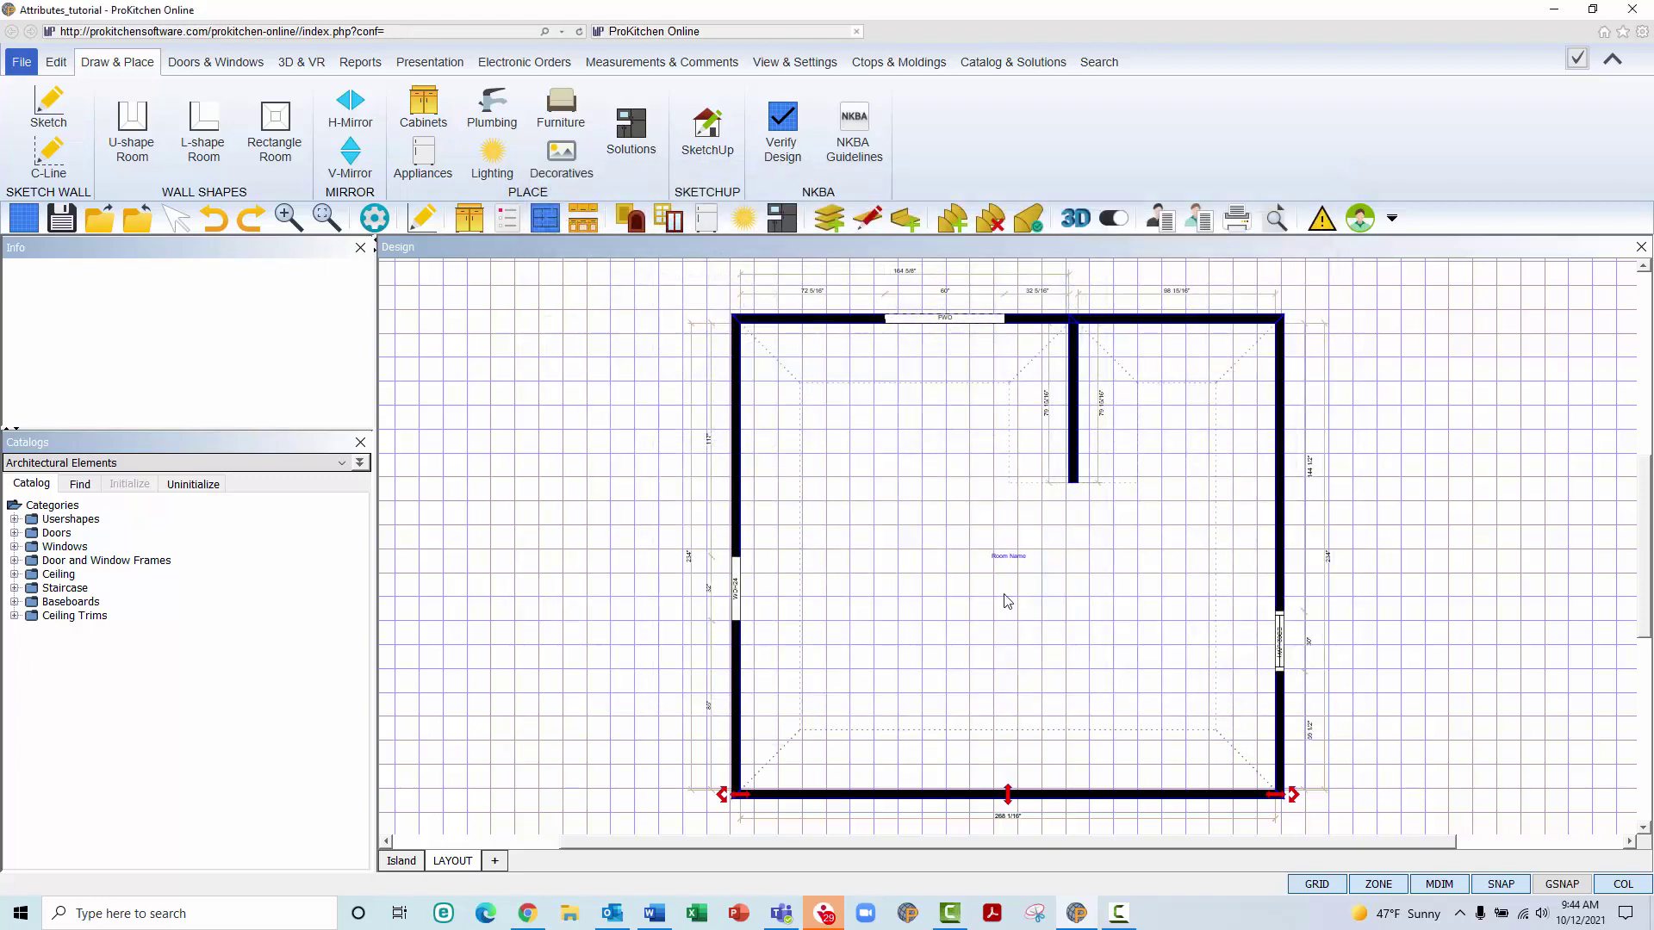
click(737, 484)
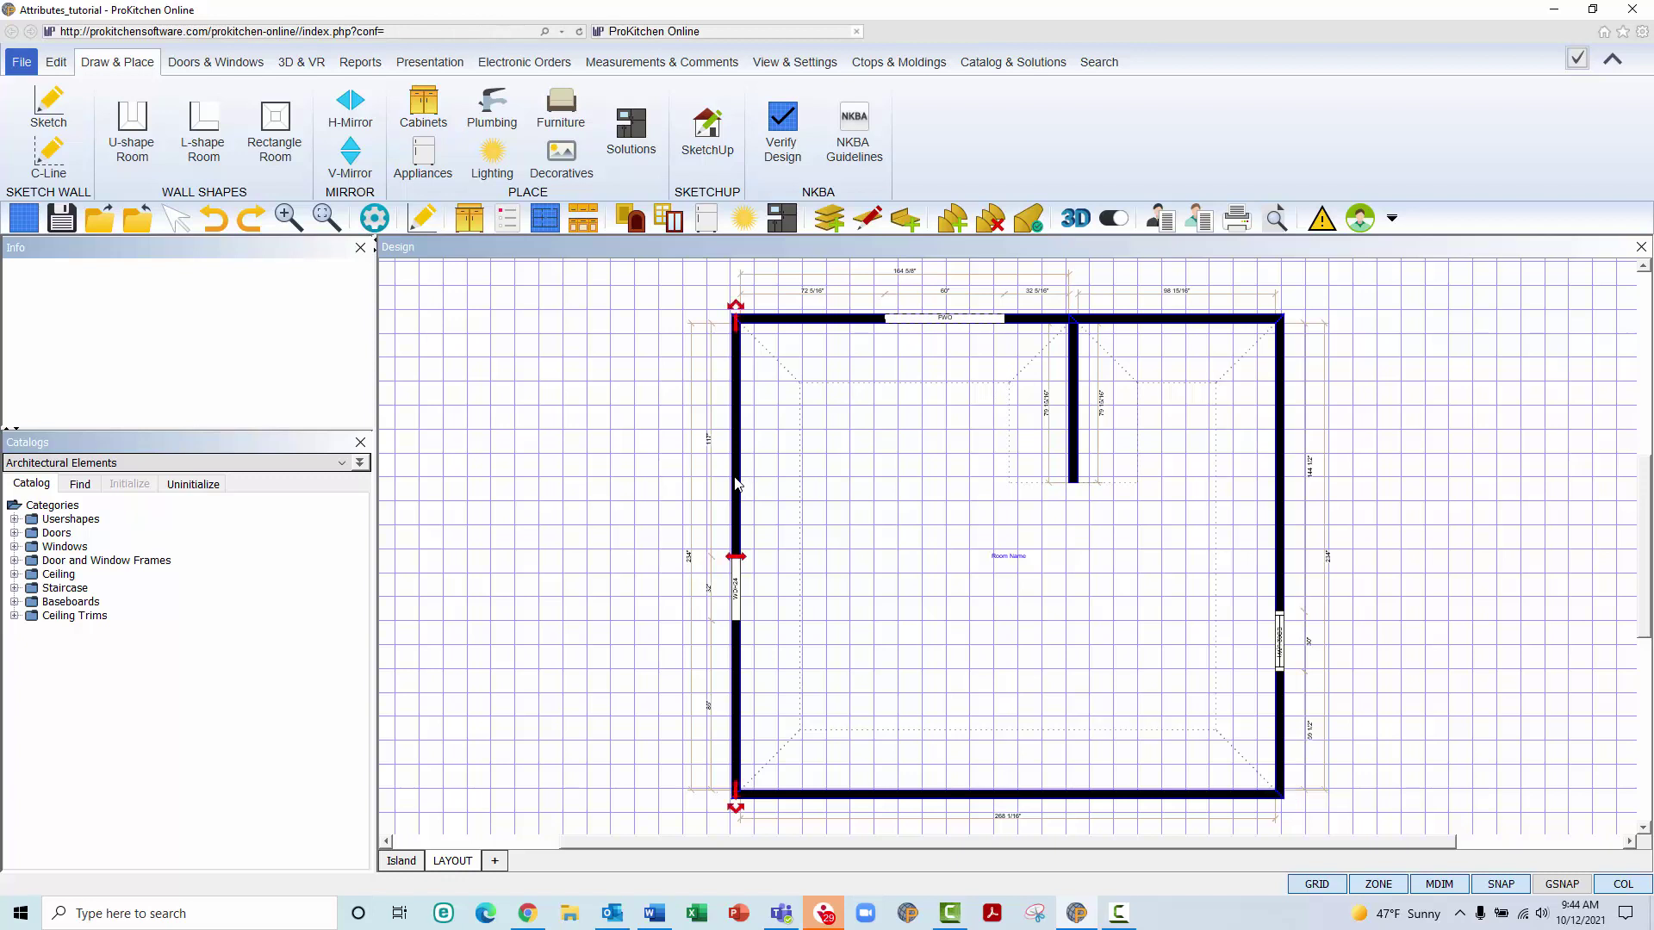
click(845, 321)
click(1075, 419)
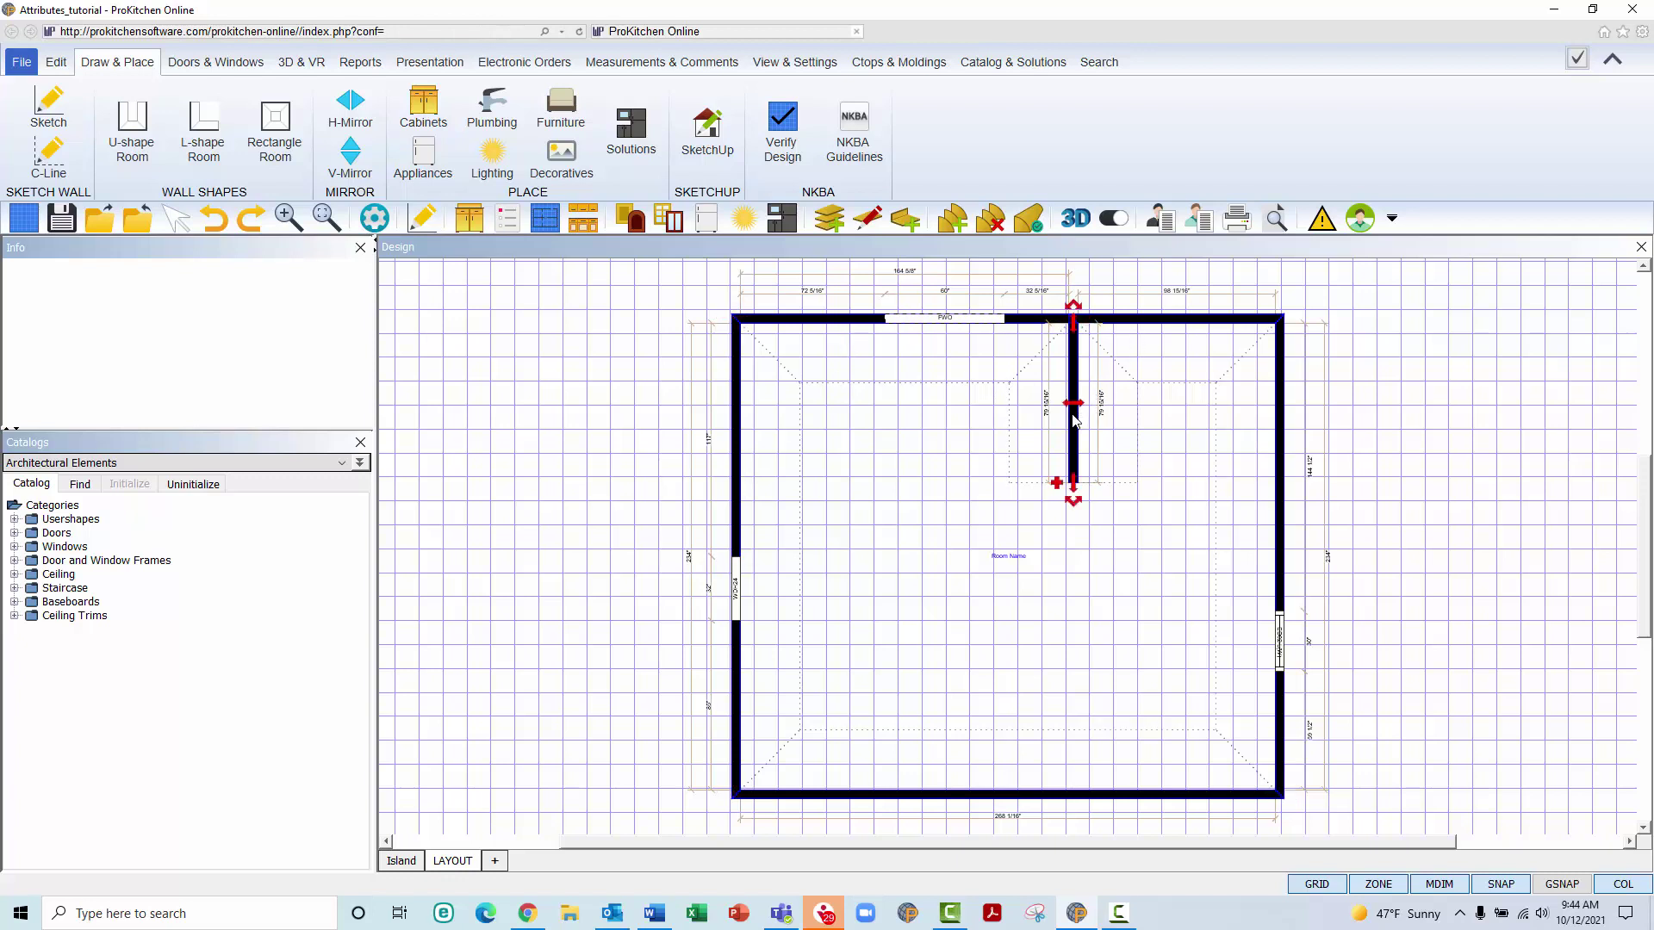
click(1223, 326)
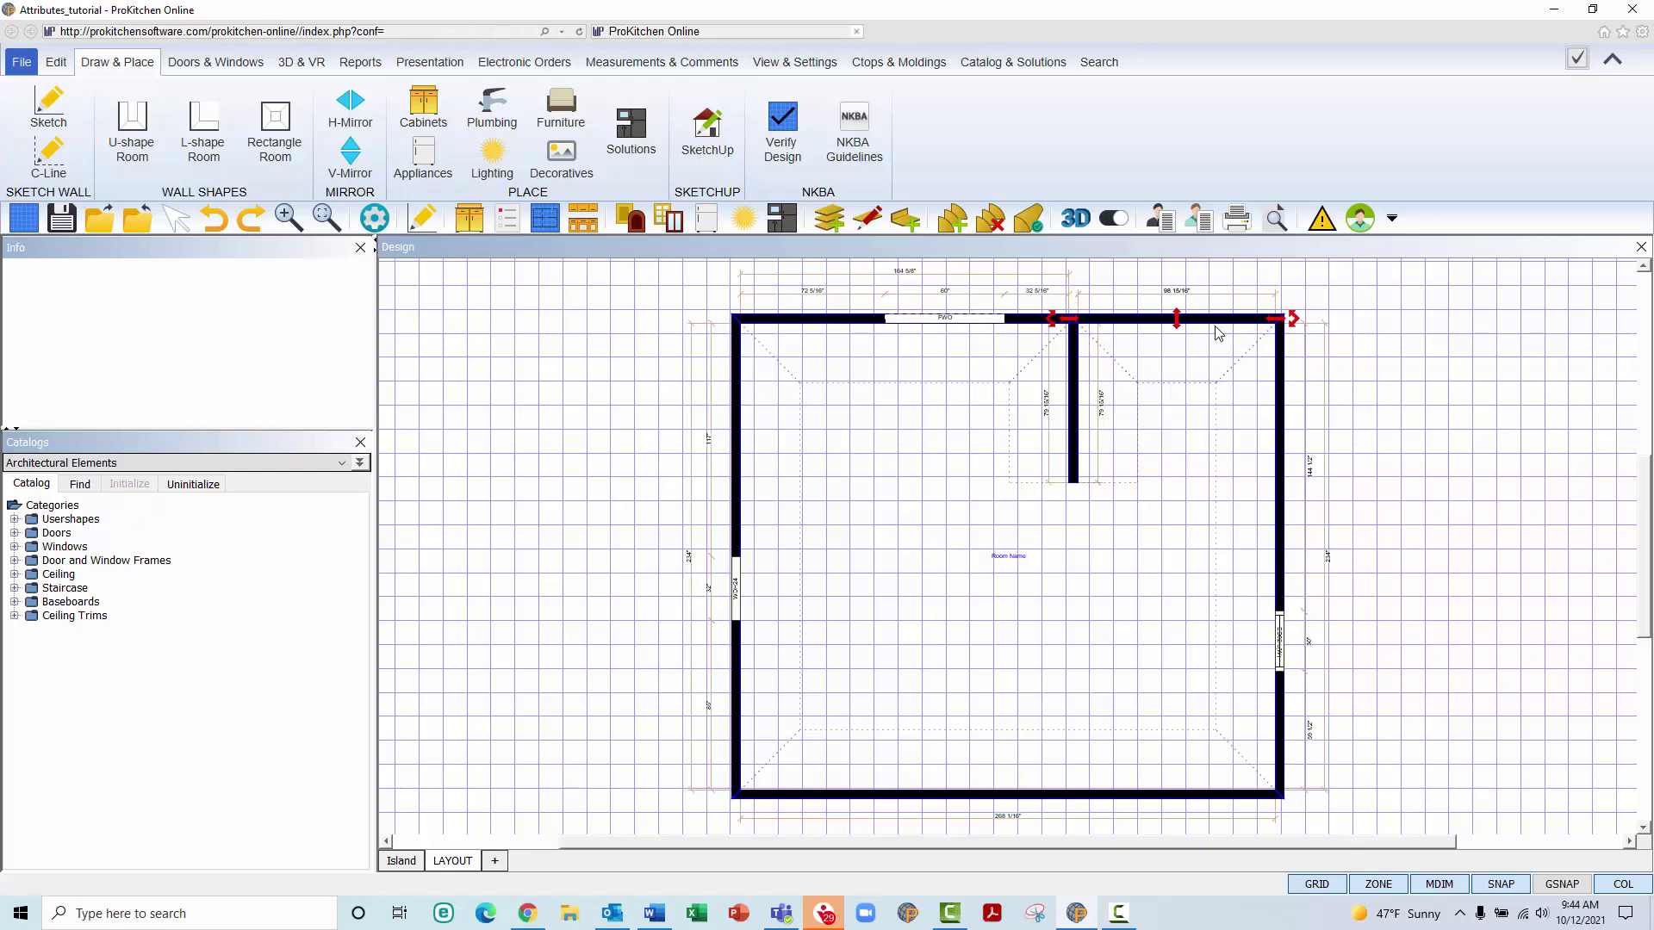
click(1284, 520)
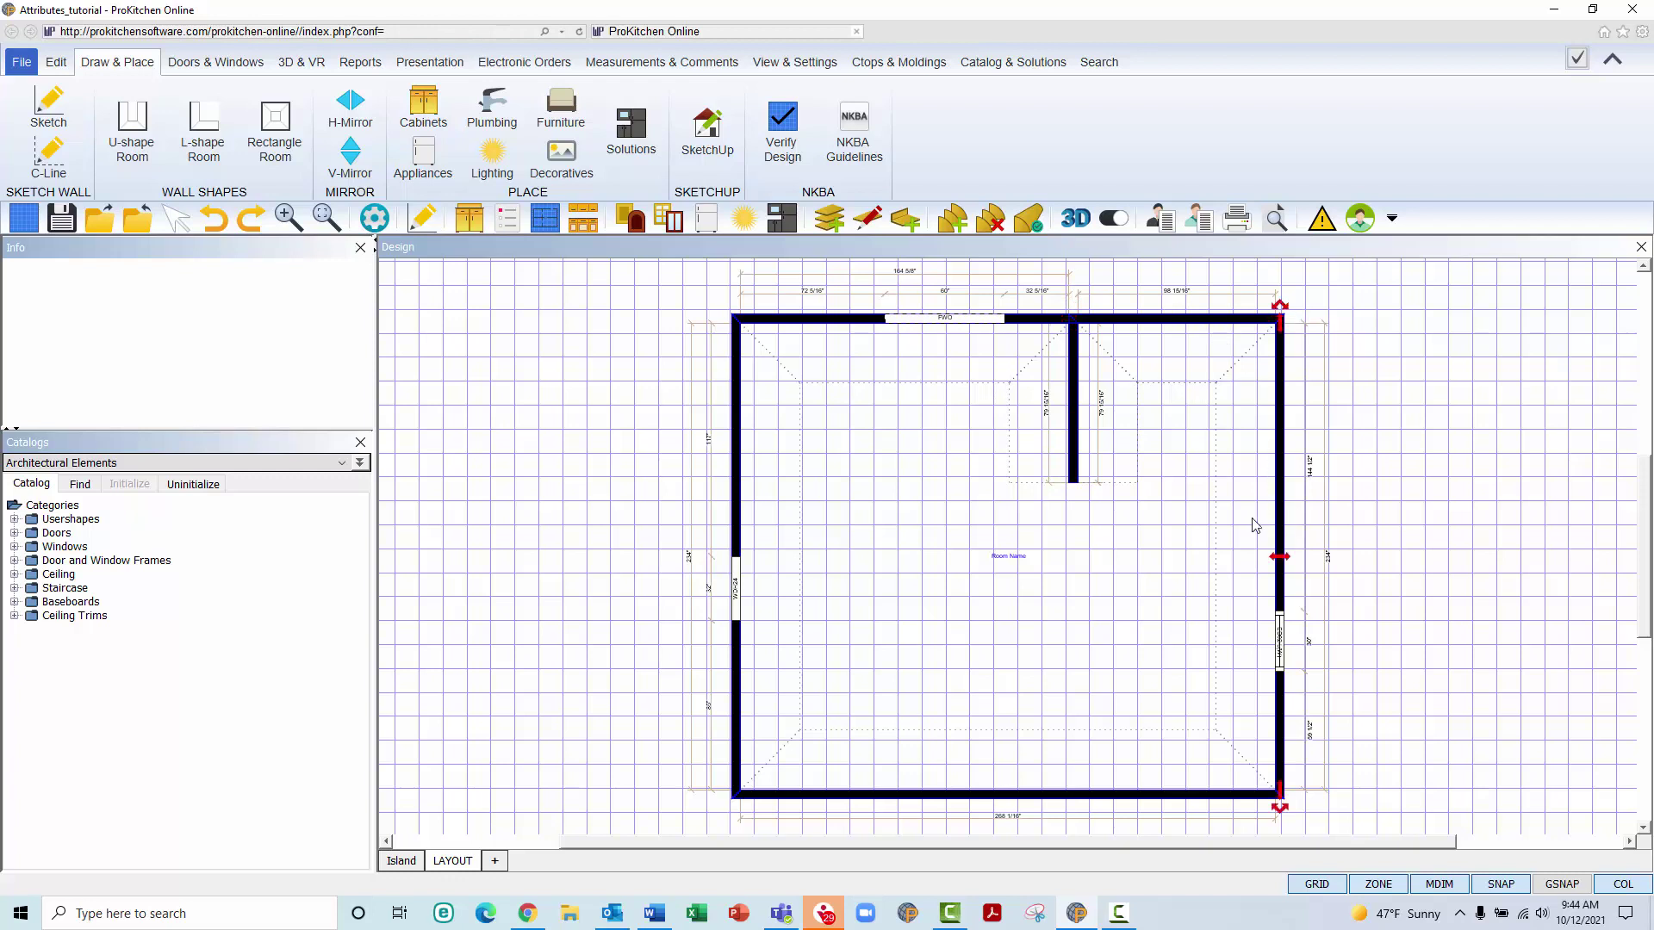
click(1086, 606)
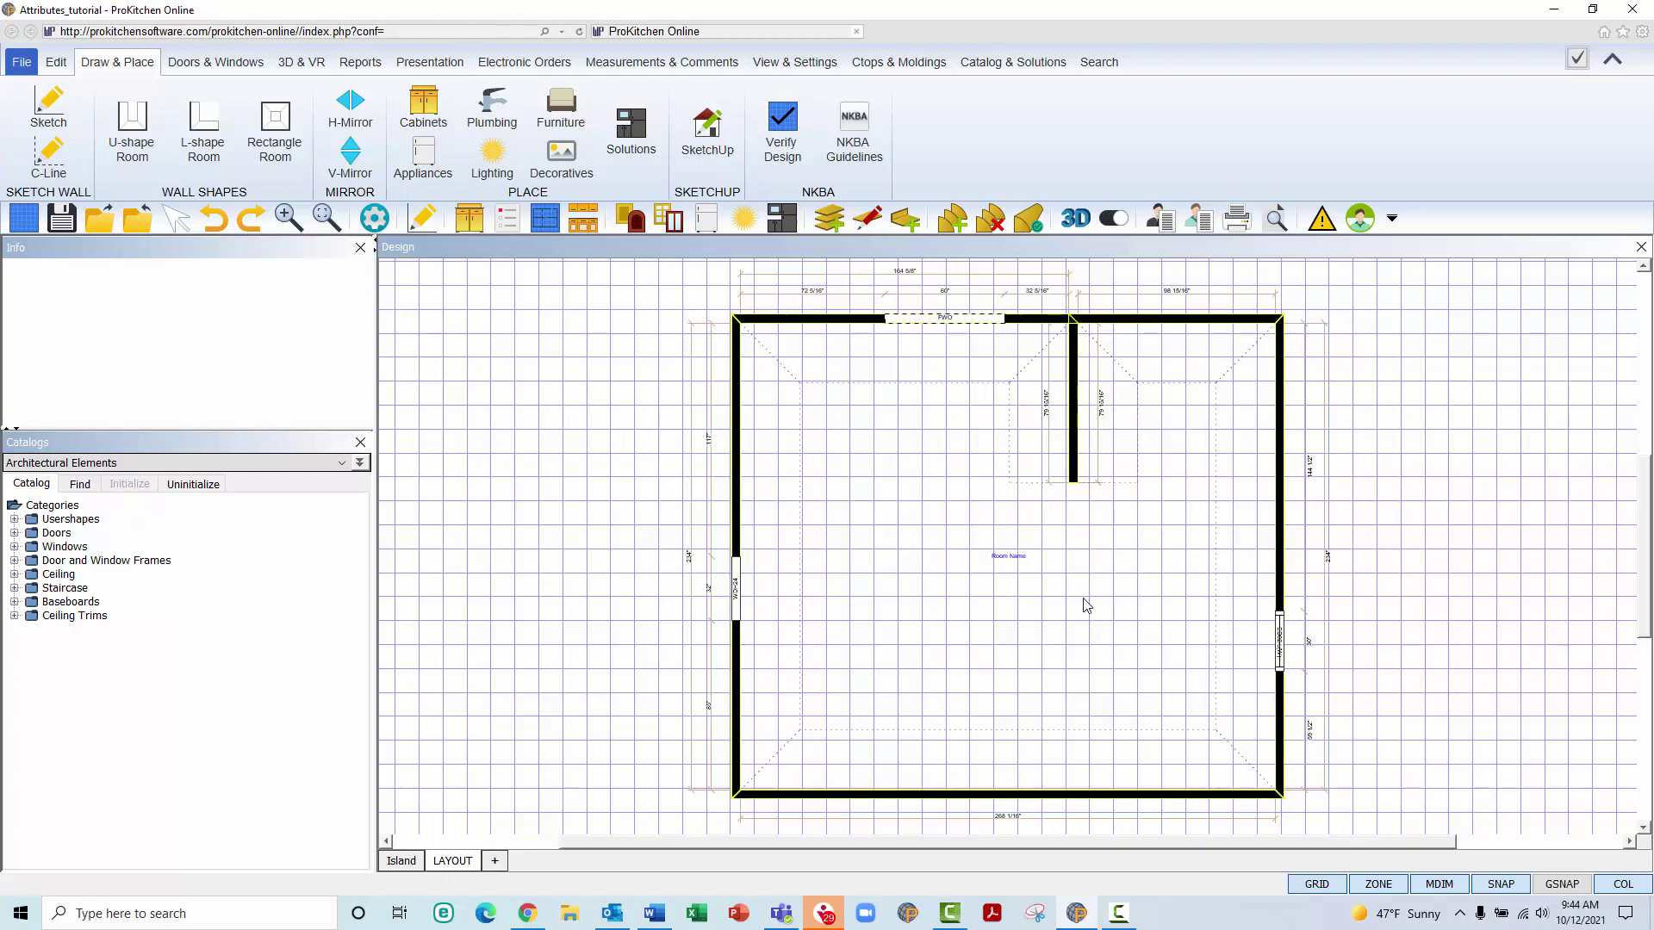